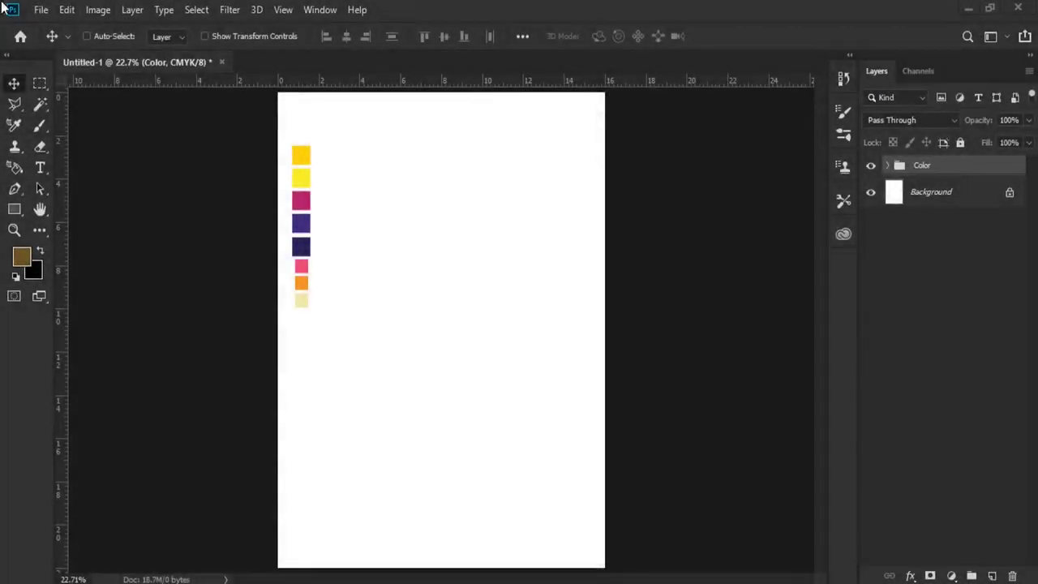
Review the new document settings: 16×22 cm, 300 ppi, CMYK colour mode.
click(40, 9)
click(49, 39)
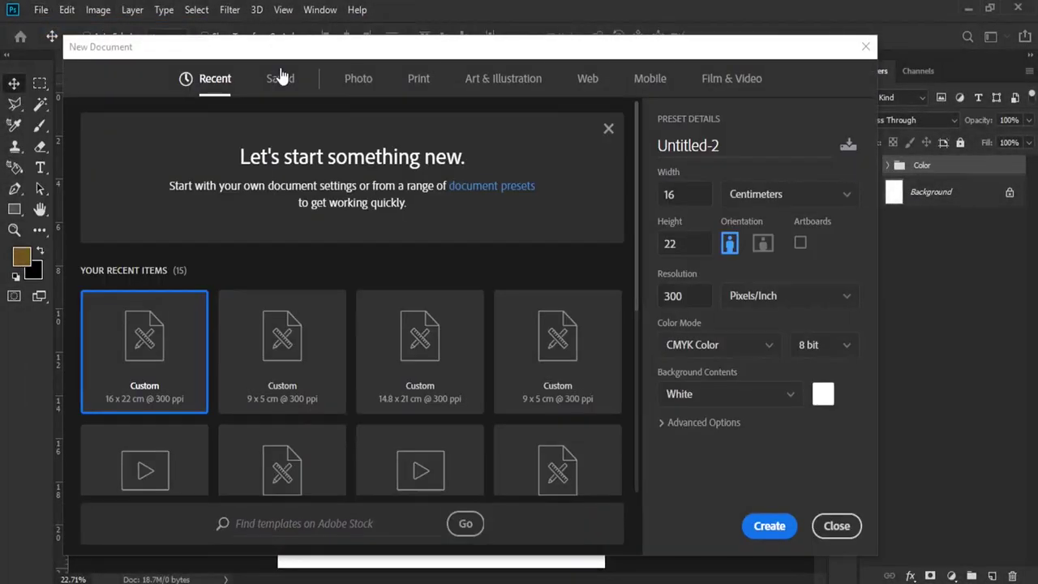
double_click(704, 195)
key(Tab)
key(Tab)
click(706, 345)
click(695, 458)
Move the colour swatches to the page's lower left and add an empty layer.
click(831, 526)
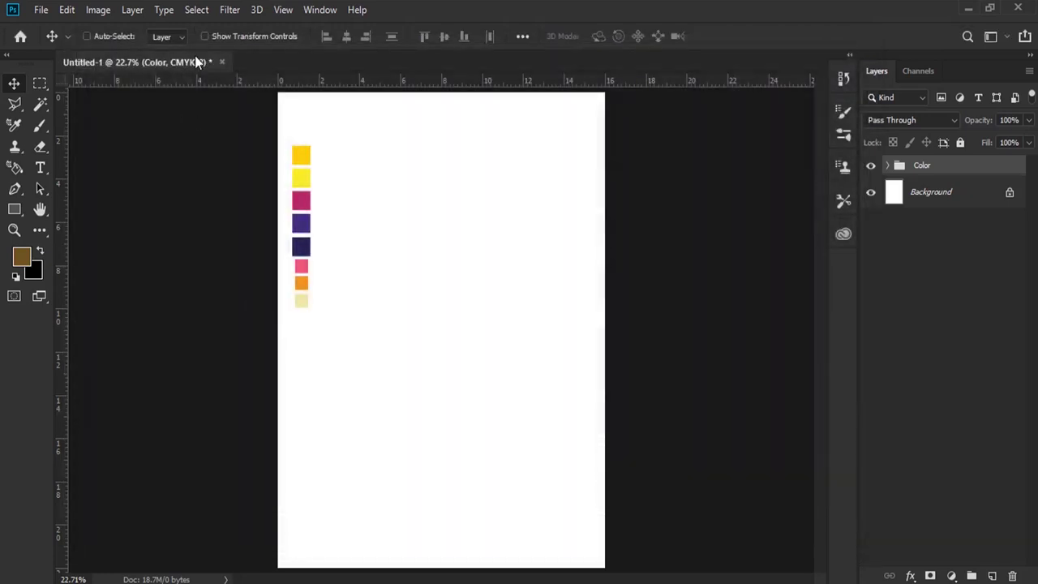
drag(332, 170, 317, 405)
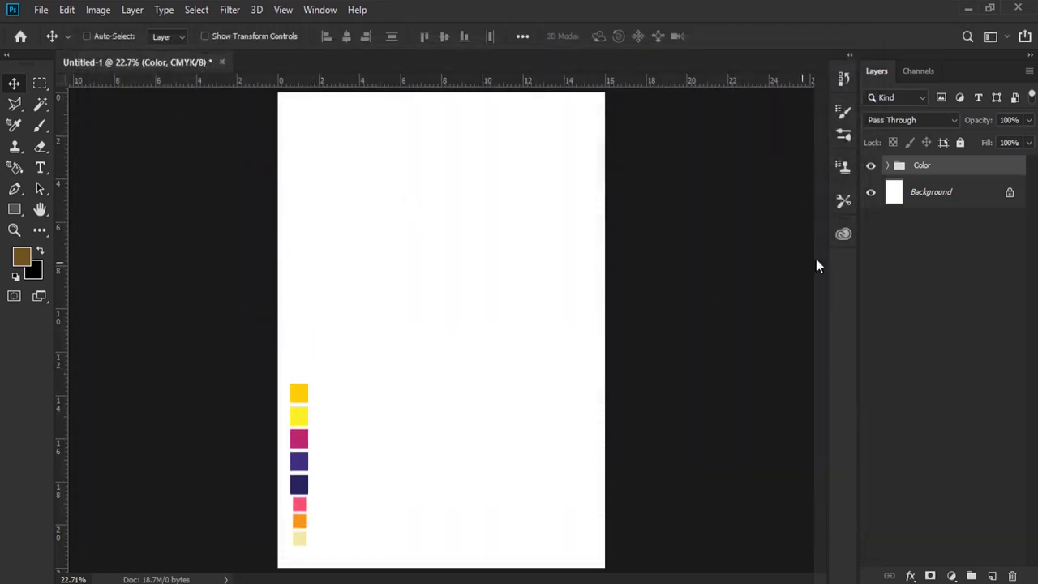
click(992, 575)
Draw an S-curve path across the top of the page with the Pen tool.
click(12, 190)
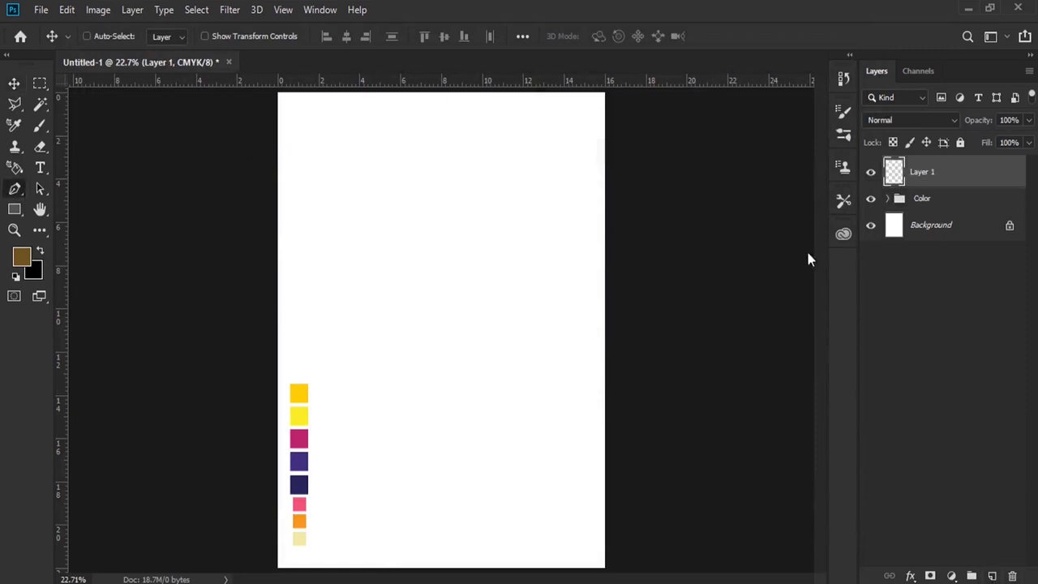
click(610, 167)
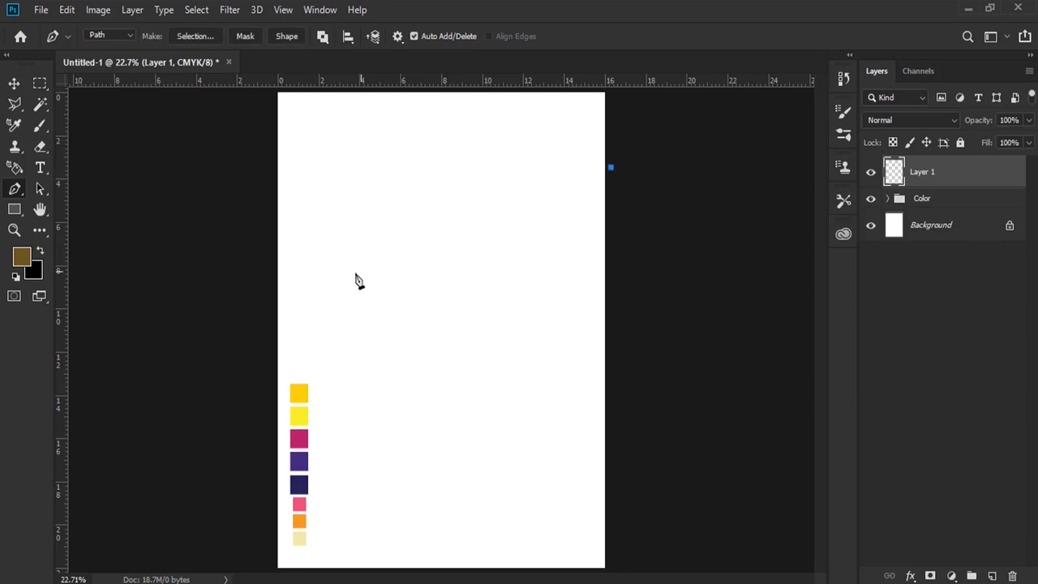
click(271, 273)
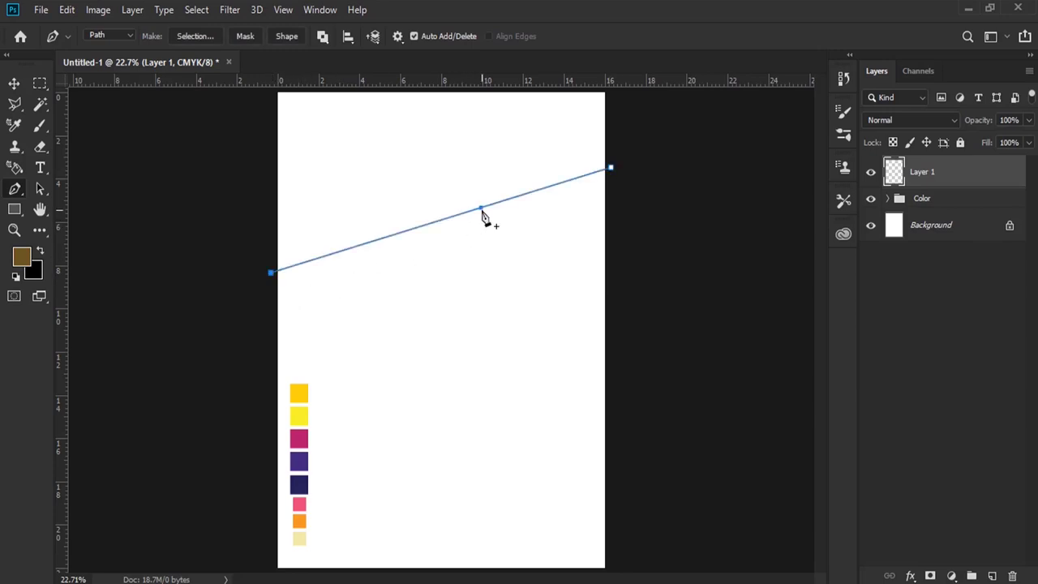
click(438, 221)
mouse_move(525, 195)
mouse_down()
mouse_move(523, 169)
mouse_move(472, 143)
mouse_move(502, 107)
mouse_up()
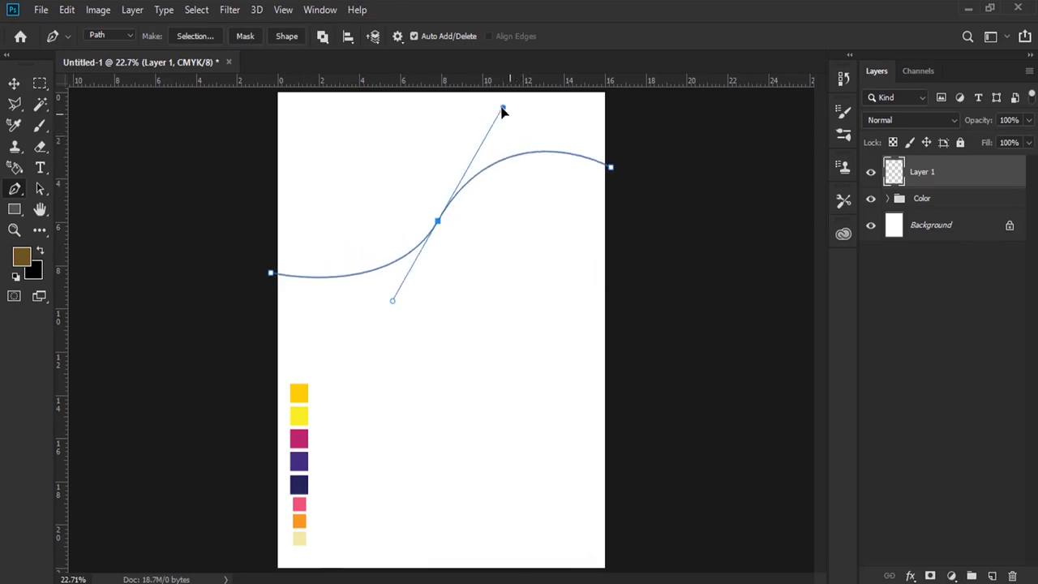
drag(438, 226, 428, 246)
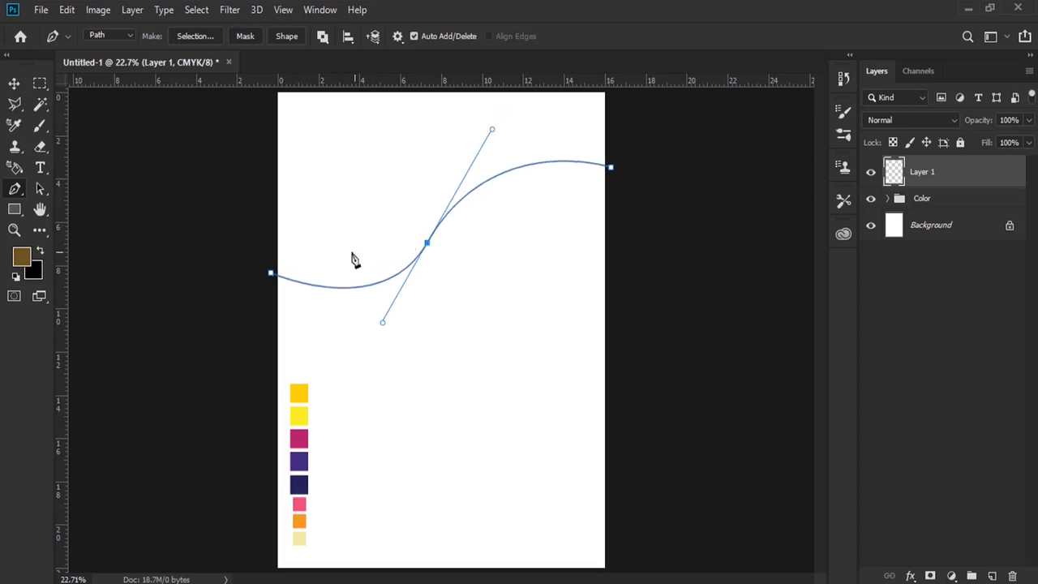
drag(271, 272, 250, 256)
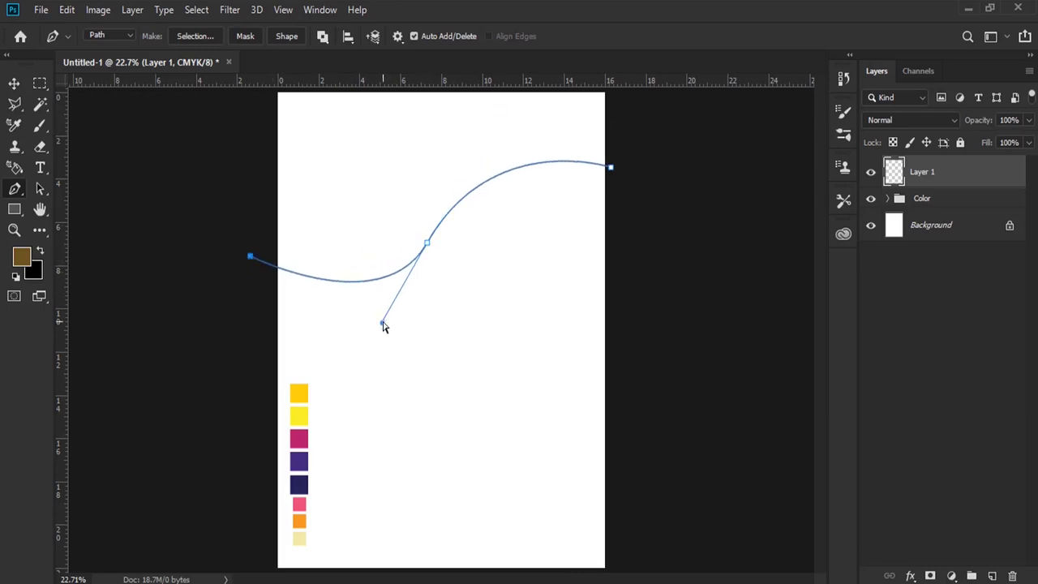
drag(383, 324, 361, 376)
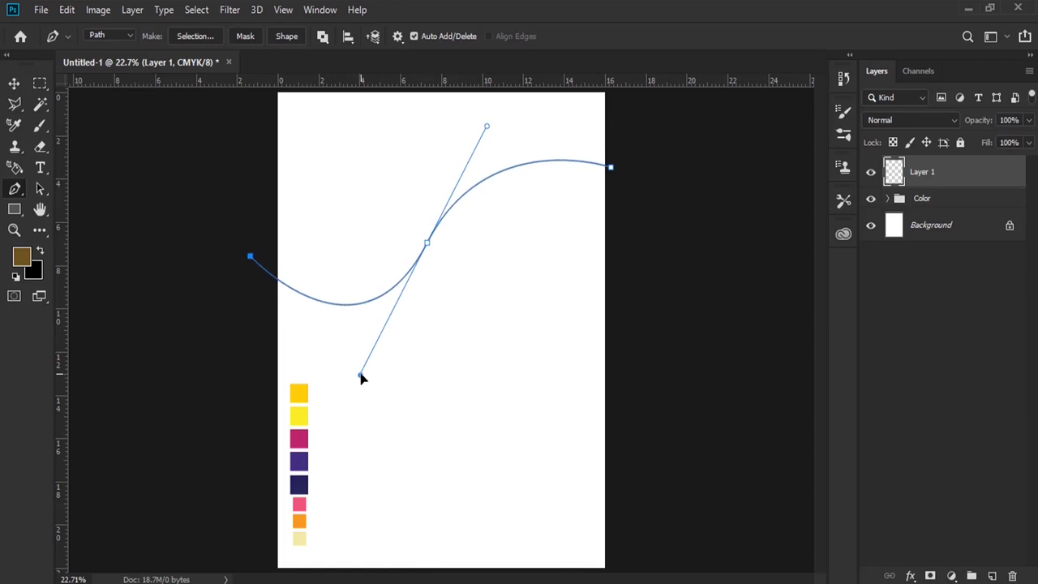
mouse_move(361, 377)
mouse_down()
mouse_move(428, 244)
mouse_move(441, 240)
mouse_up()
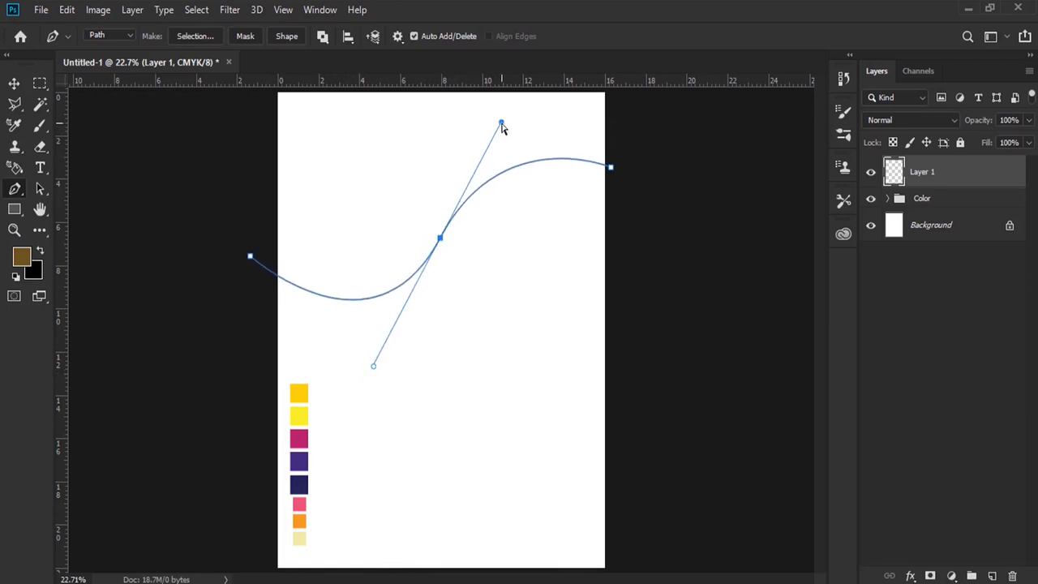
drag(501, 123, 511, 105)
Refine the S-curve and close the path around the page's top edge.
ctrl+click(273, 270)
drag(439, 241, 429, 251)
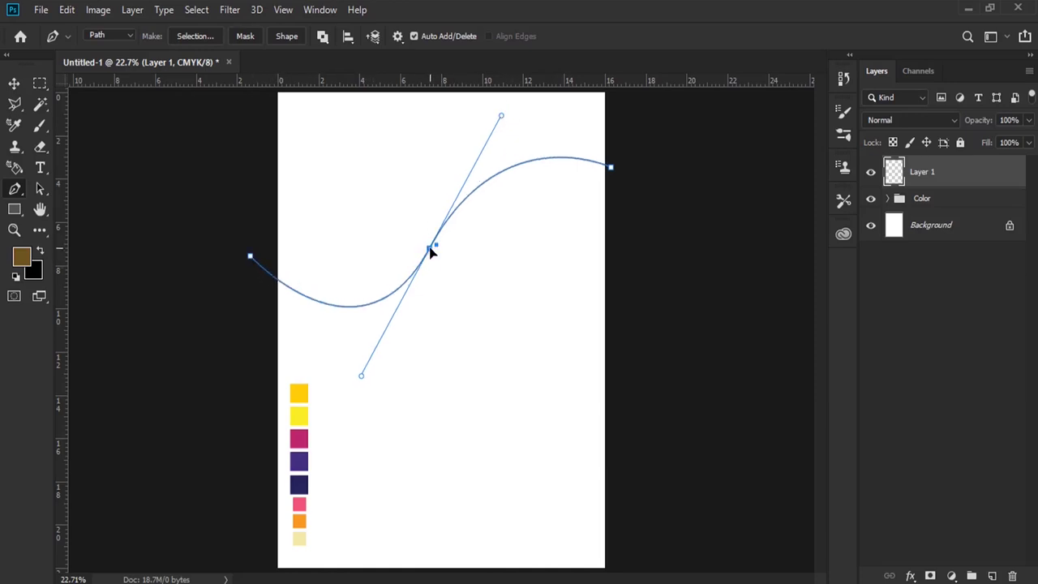
drag(502, 117, 510, 101)
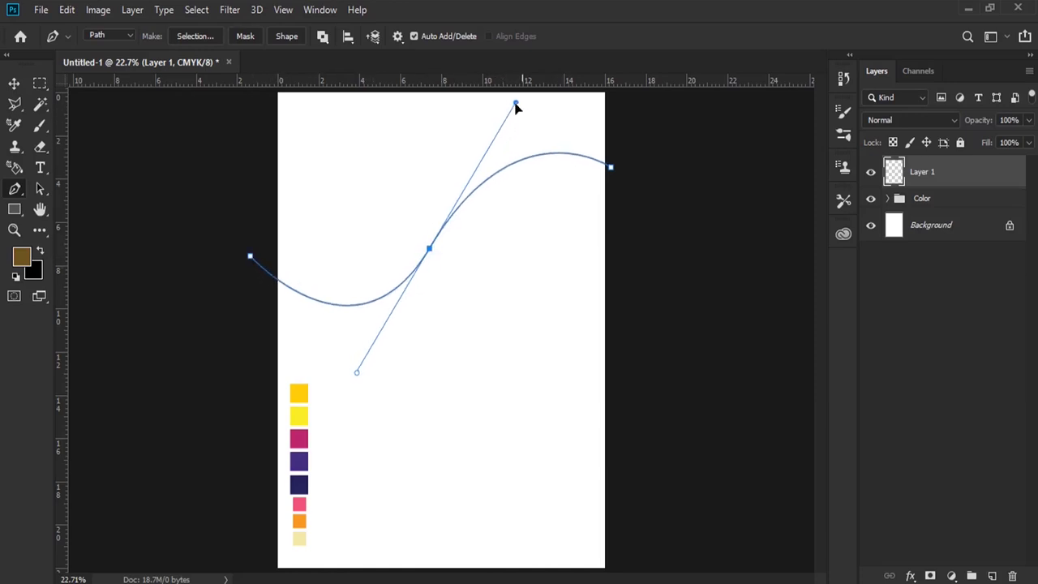
drag(252, 117, 249, 109)
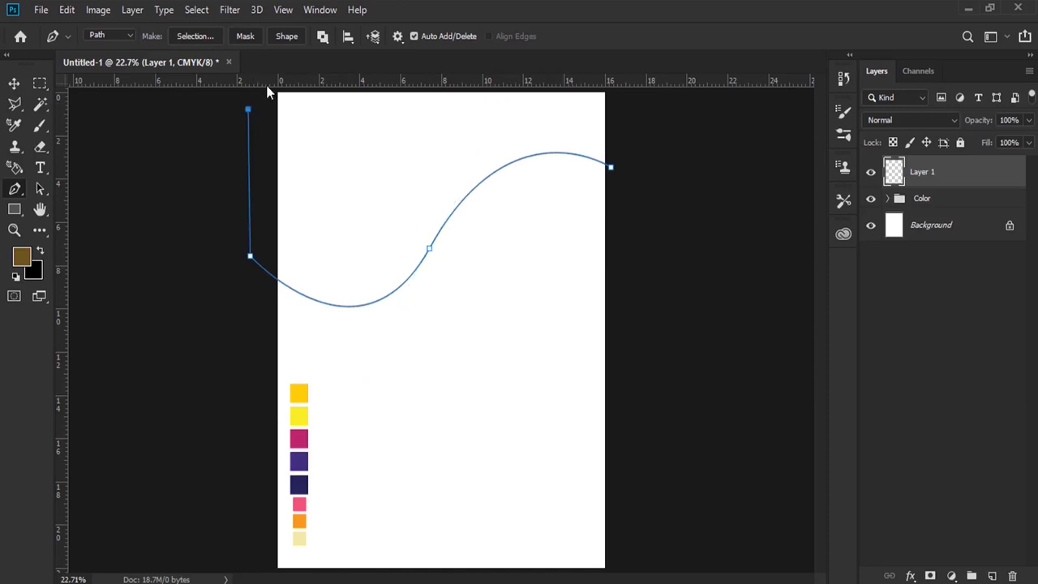
click(271, 90)
click(623, 90)
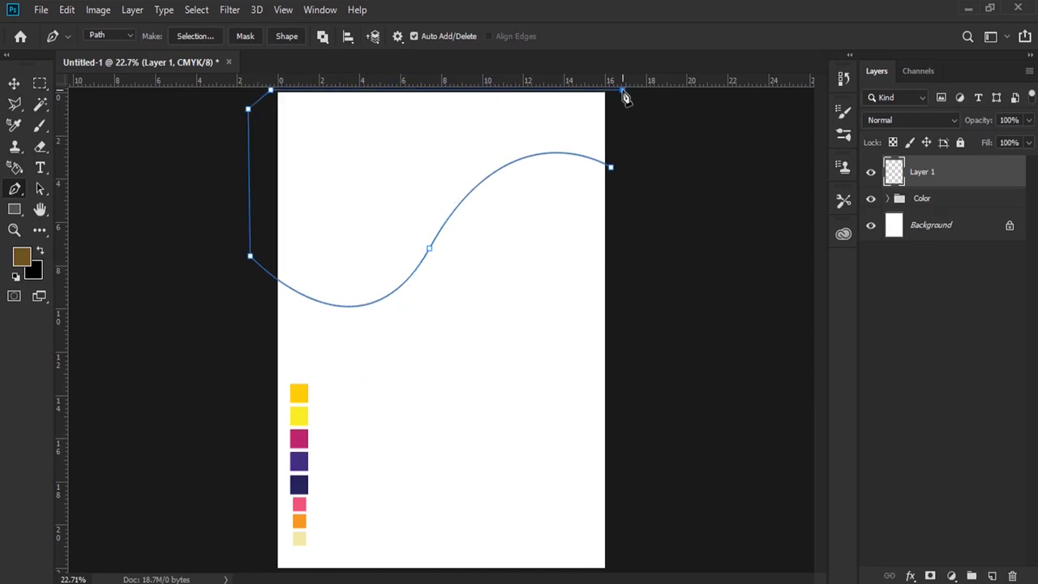
click(611, 167)
Turn the path into a shape filled with the sampled yellow #faed27.
click(284, 37)
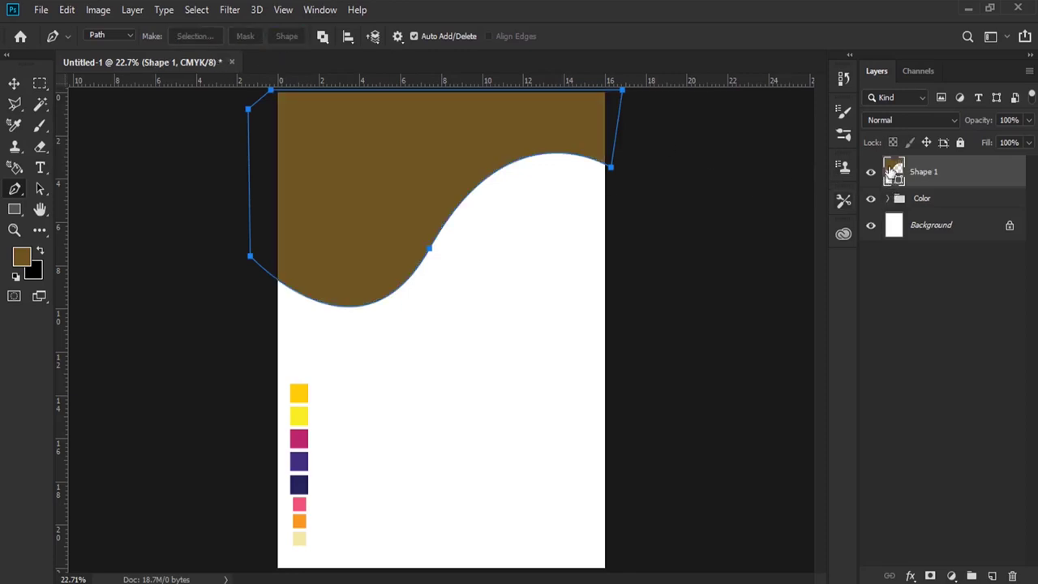
double_click(892, 171)
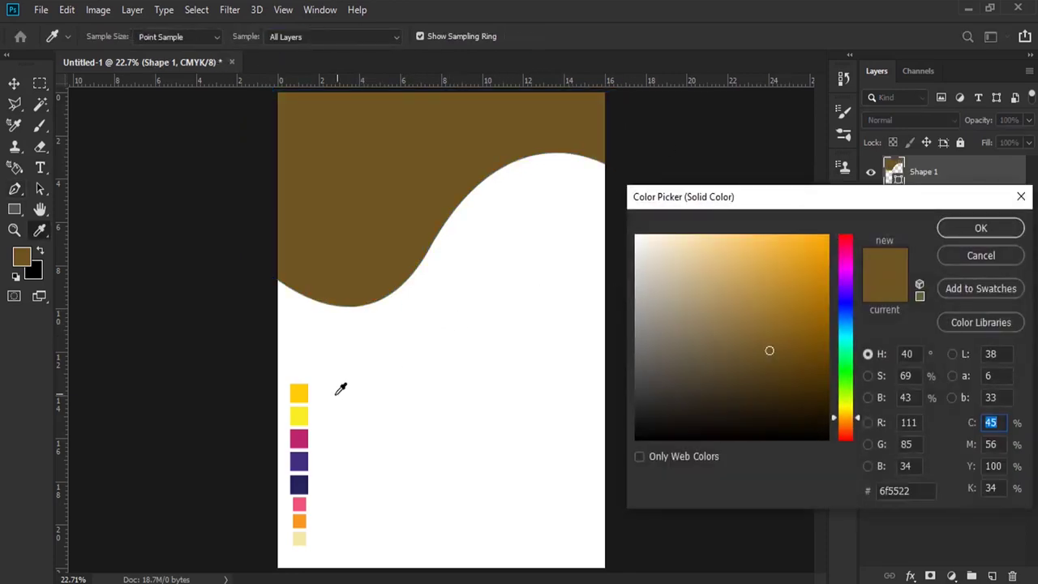
click(304, 407)
click(980, 228)
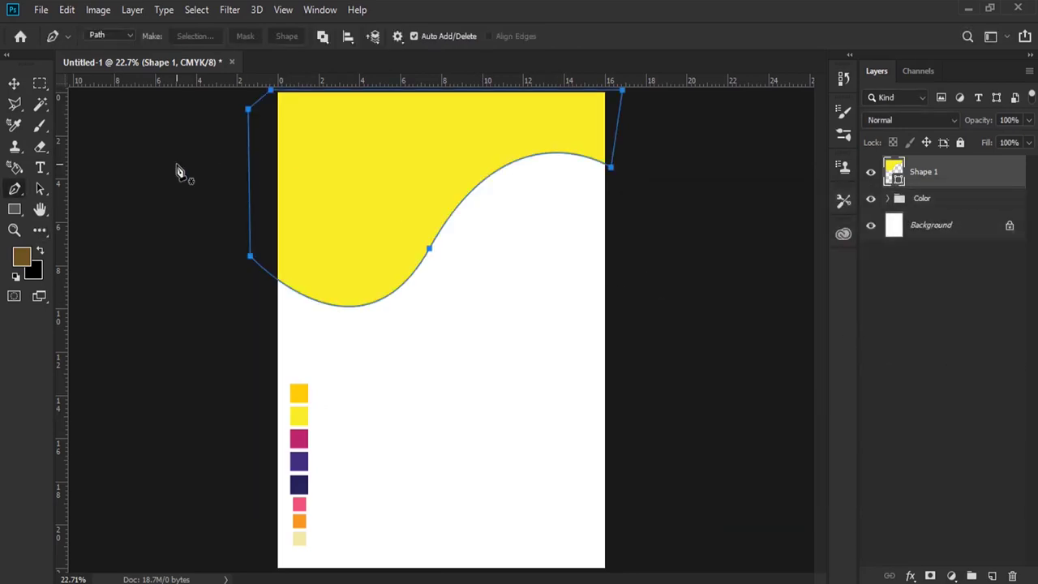
click(941, 205)
Draw a page-size 1996 × 2635 px brown rectangle beneath the swatch group and open its Blending Options.
click(993, 575)
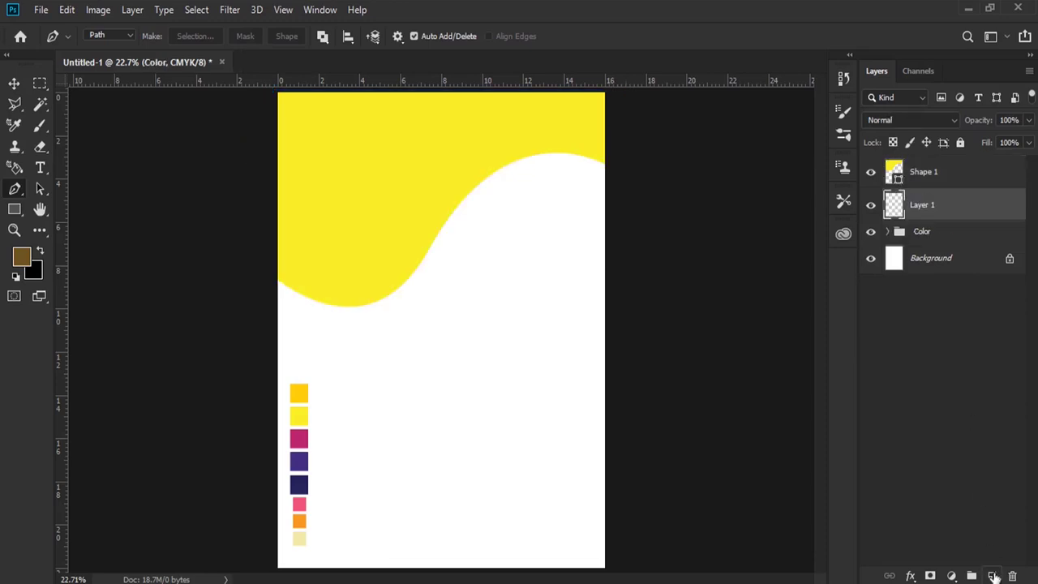
click(12, 210)
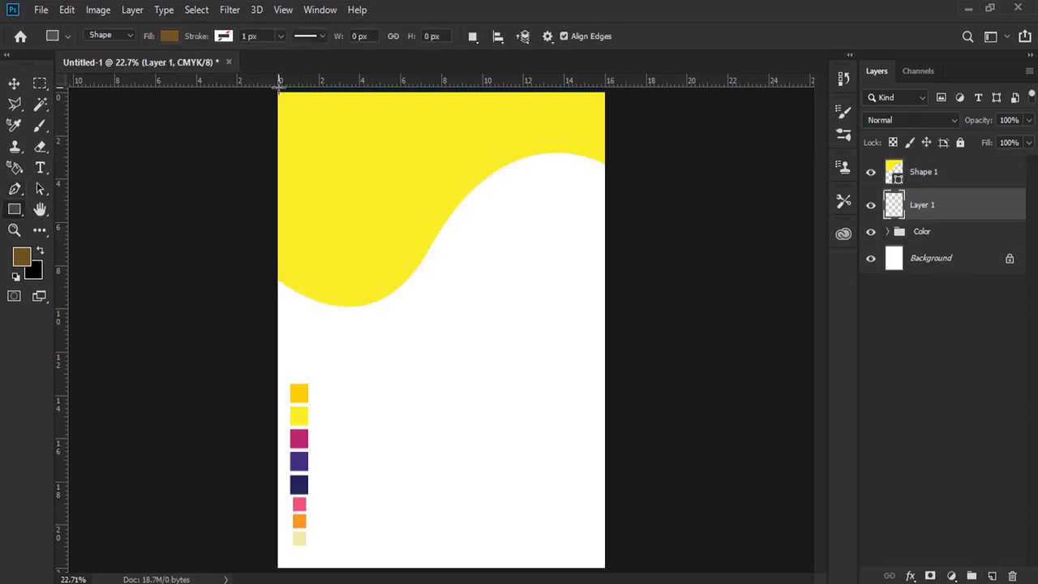
drag(276, 92, 619, 572)
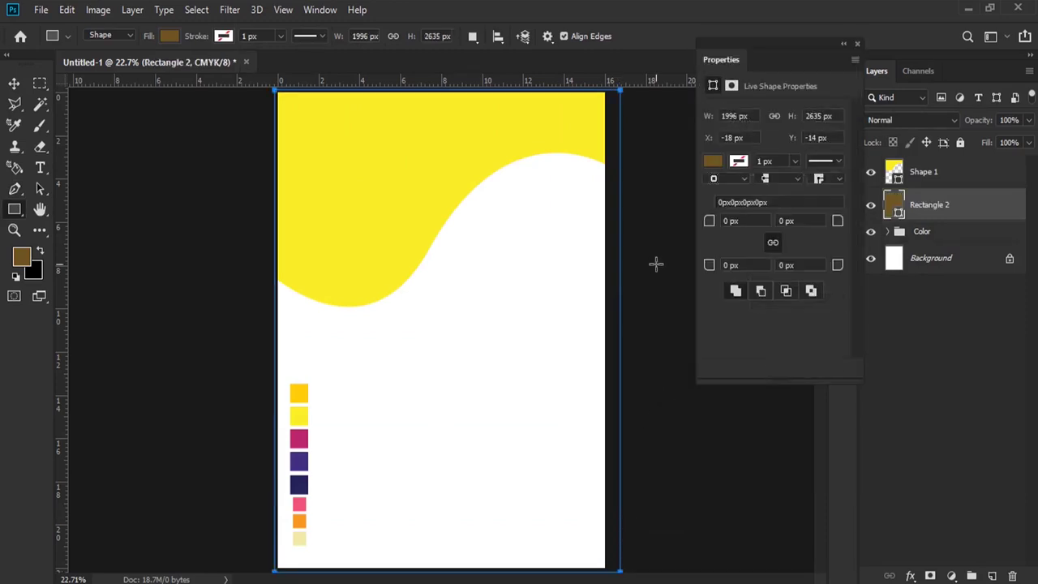
drag(921, 194, 954, 241)
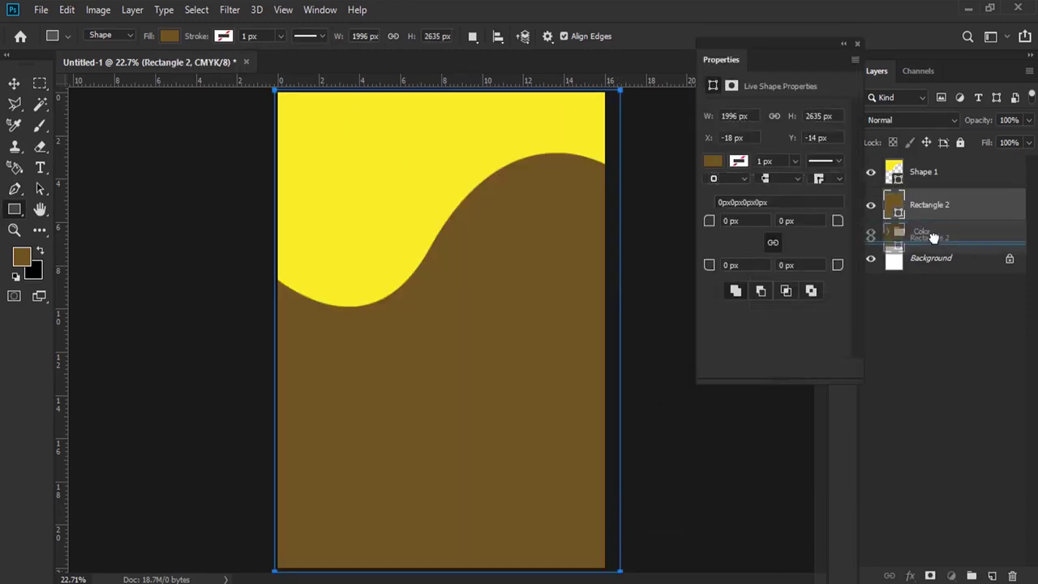
right_click(954, 242)
click(789, 26)
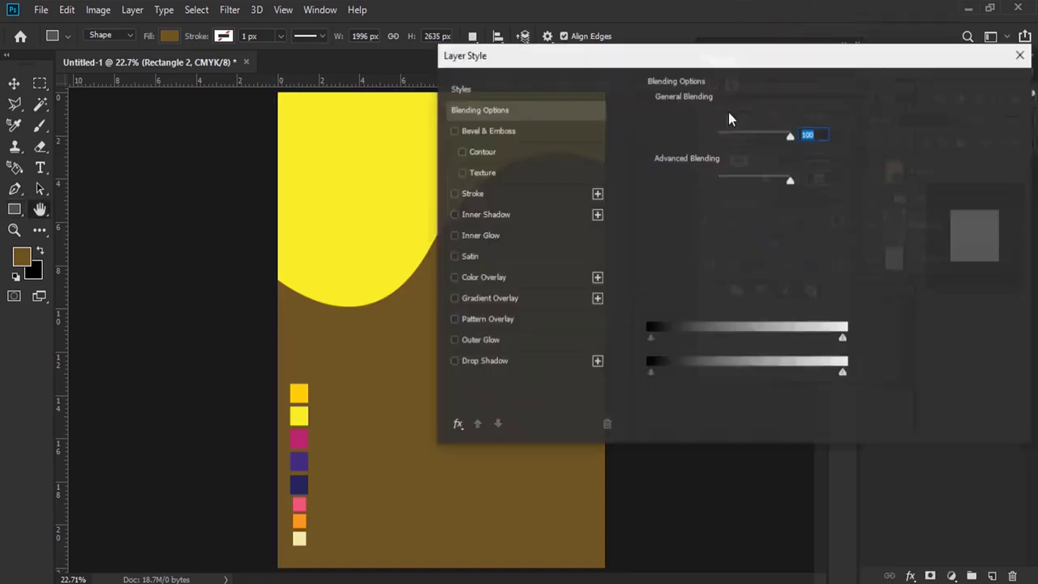
Add a Gradient Overlay to the rectangle using the black-to-white preset.
click(498, 298)
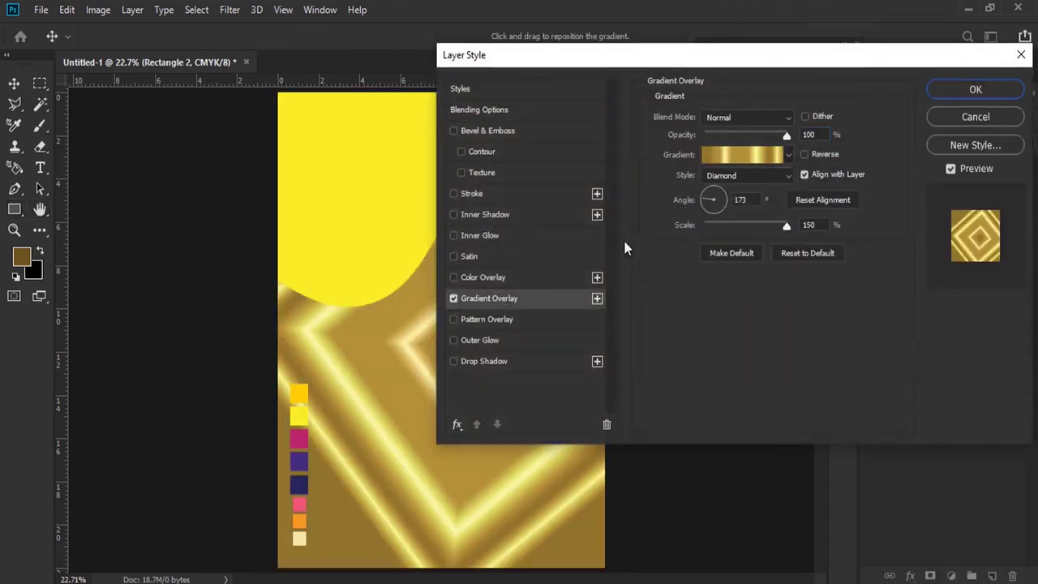
click(734, 156)
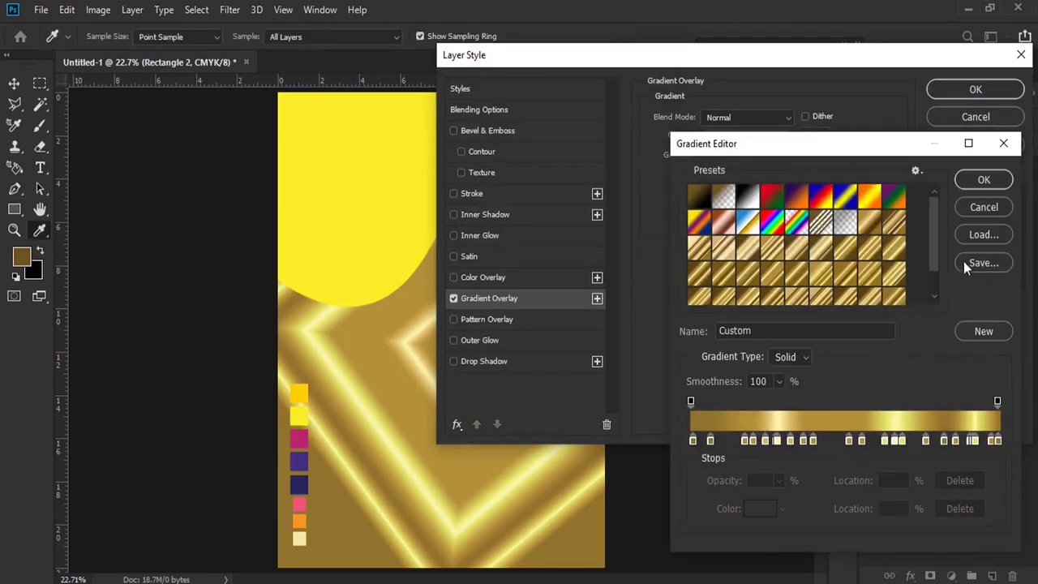
click(976, 208)
click(788, 154)
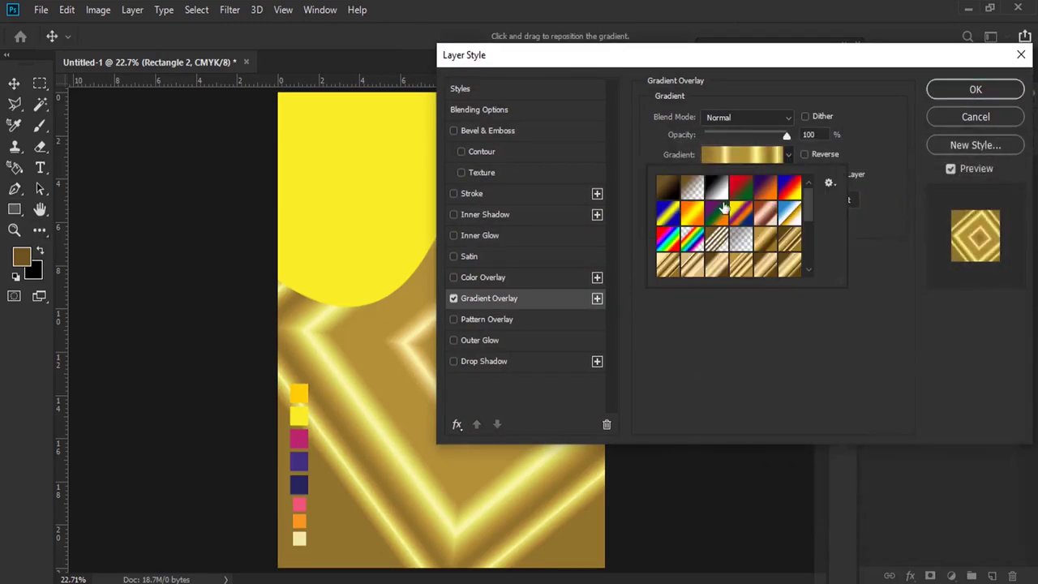
click(710, 195)
click(643, 172)
click(767, 156)
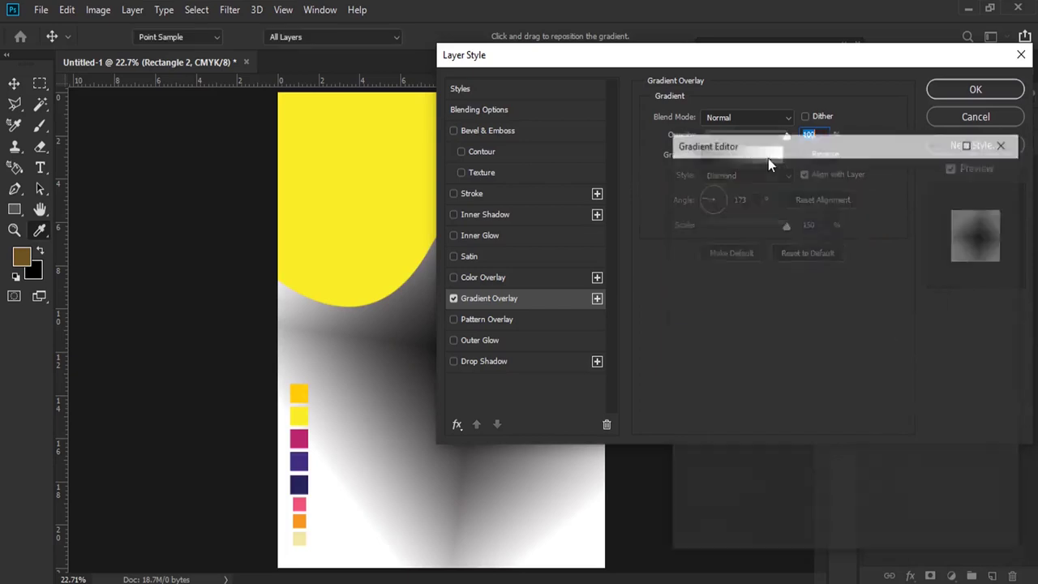
Recolour the gradient stops to magenta and purple #422e80.
double_click(690, 439)
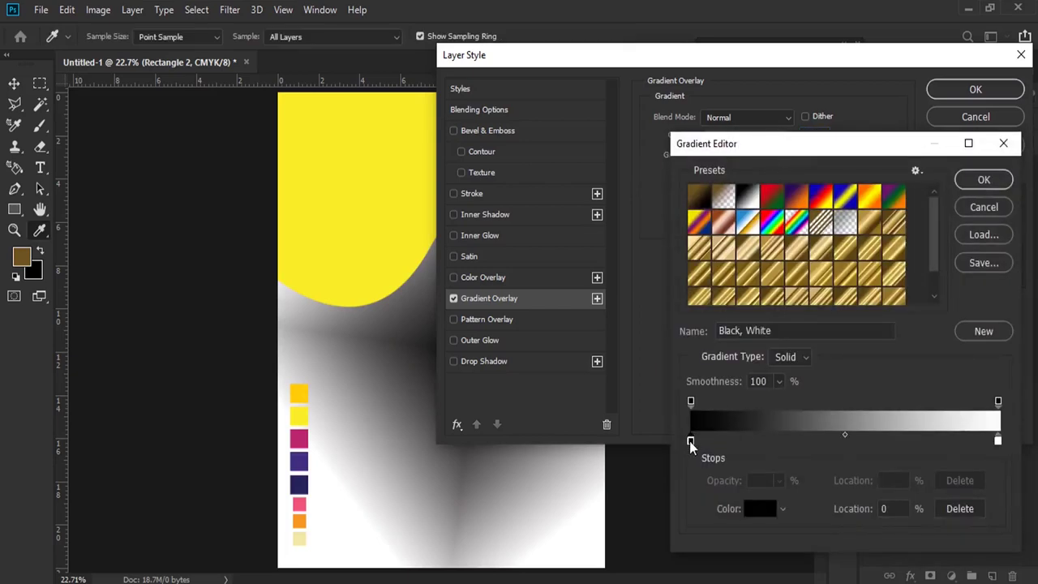
click(299, 437)
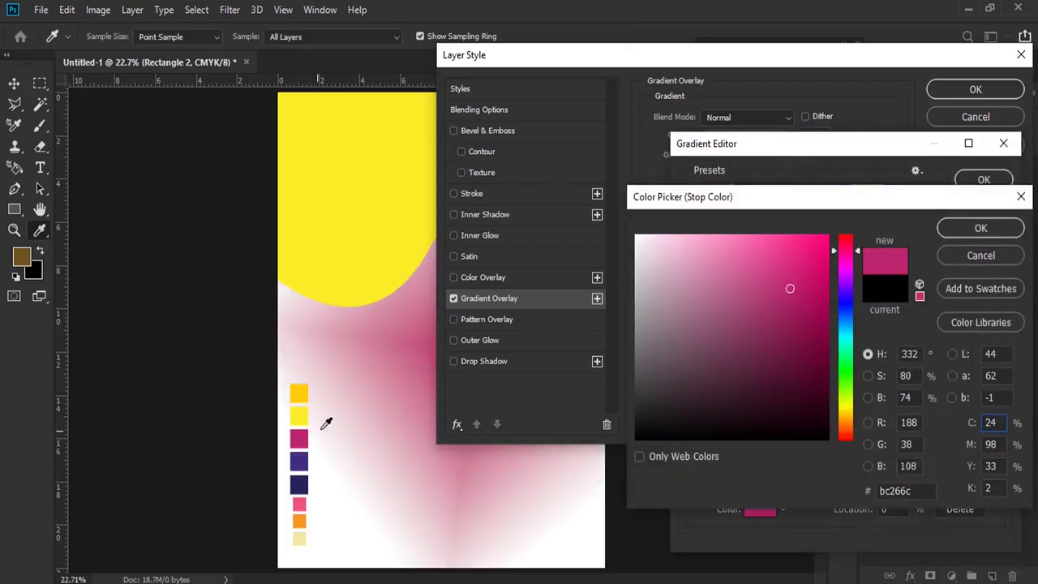
click(998, 234)
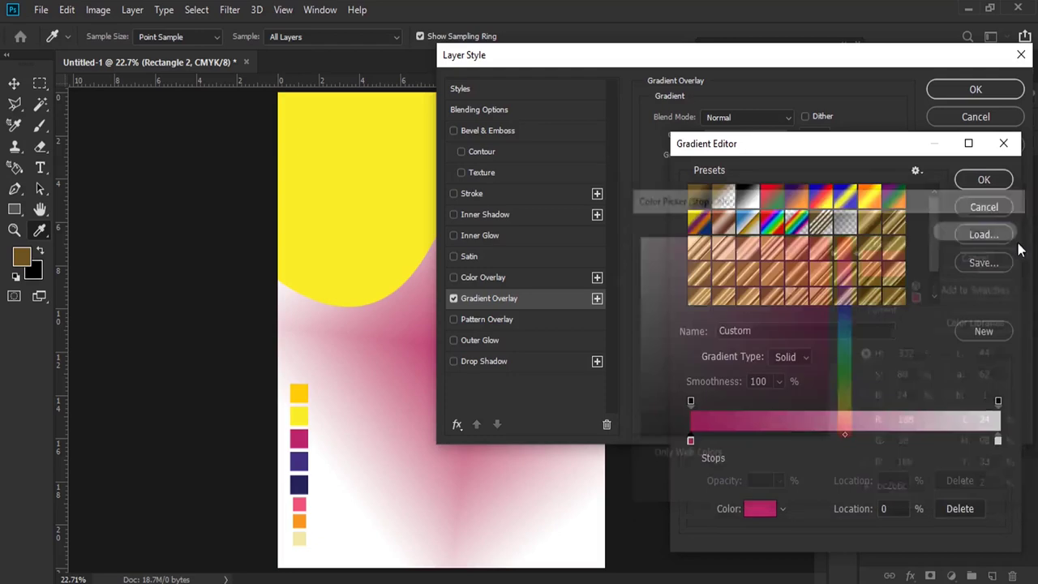
double_click(998, 440)
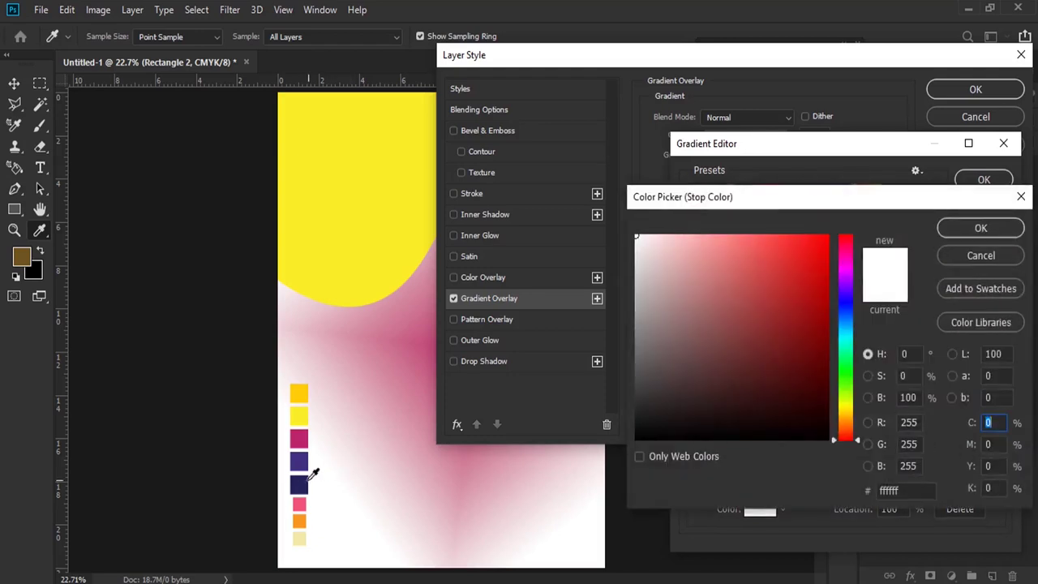
click(308, 482)
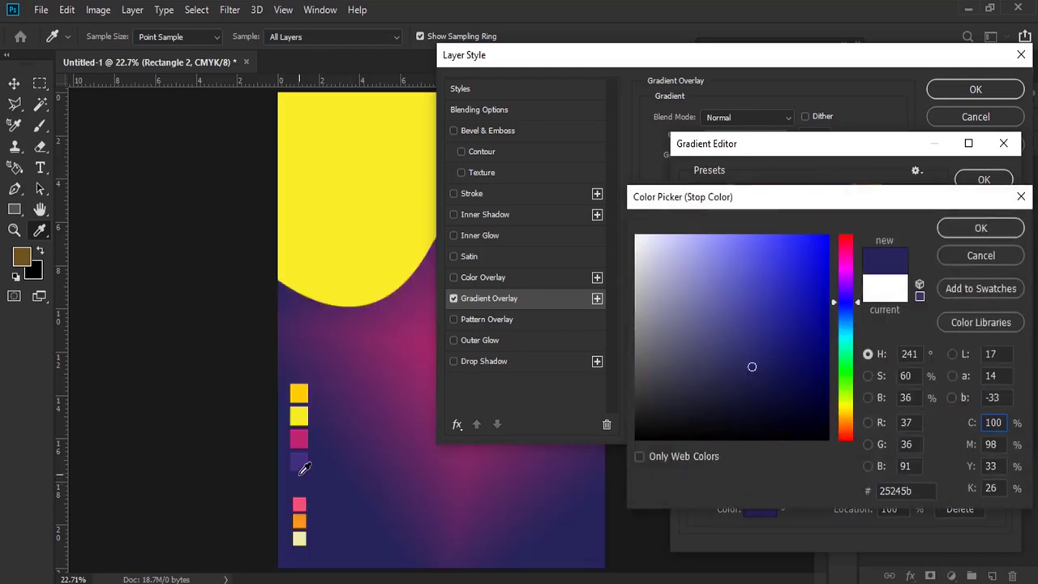
click(298, 466)
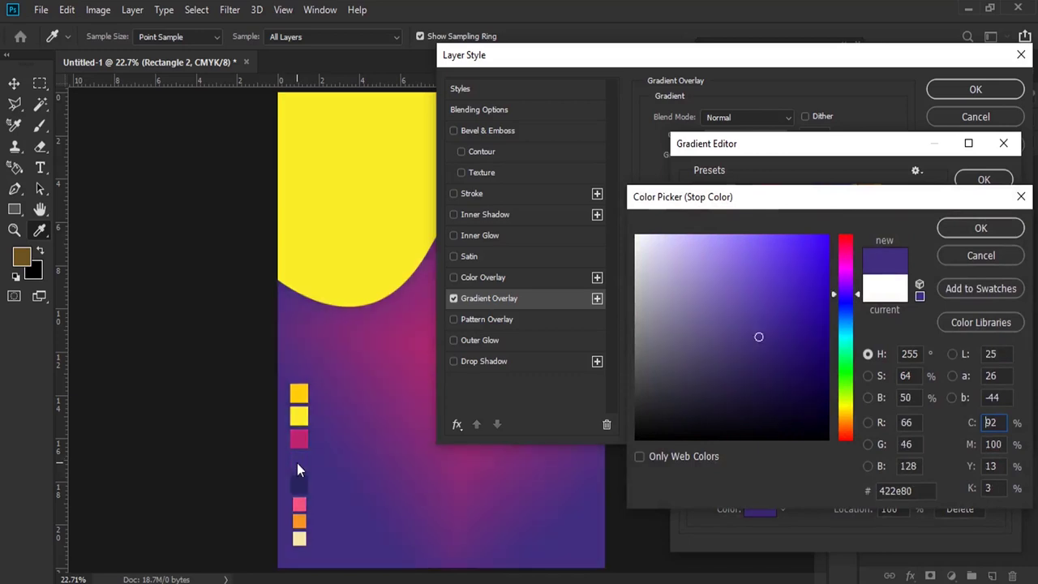
click(981, 228)
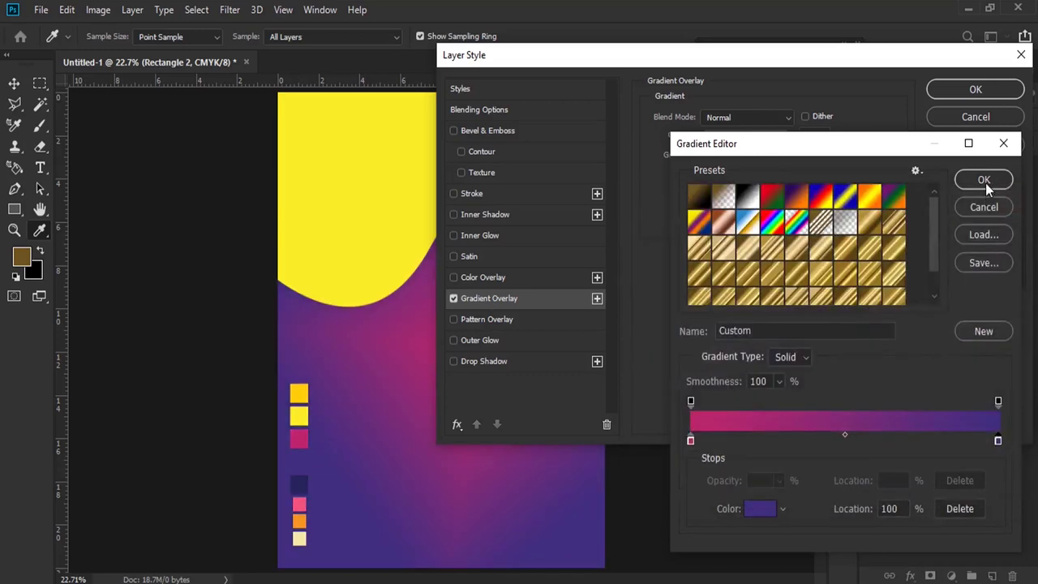
click(984, 180)
Make the gradient linear, reversed, at a 95° angle, and apply it.
click(791, 175)
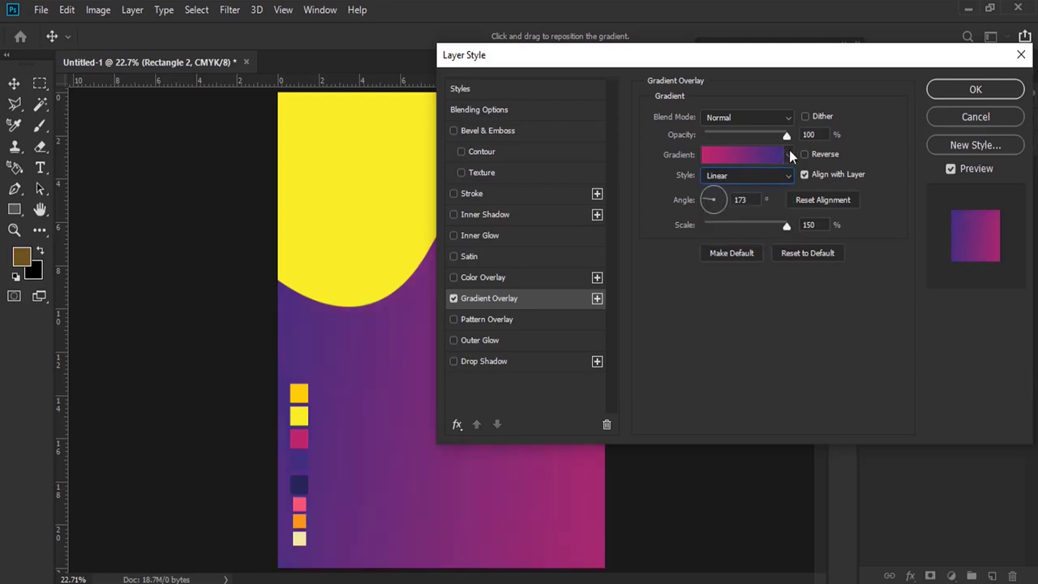
click(805, 154)
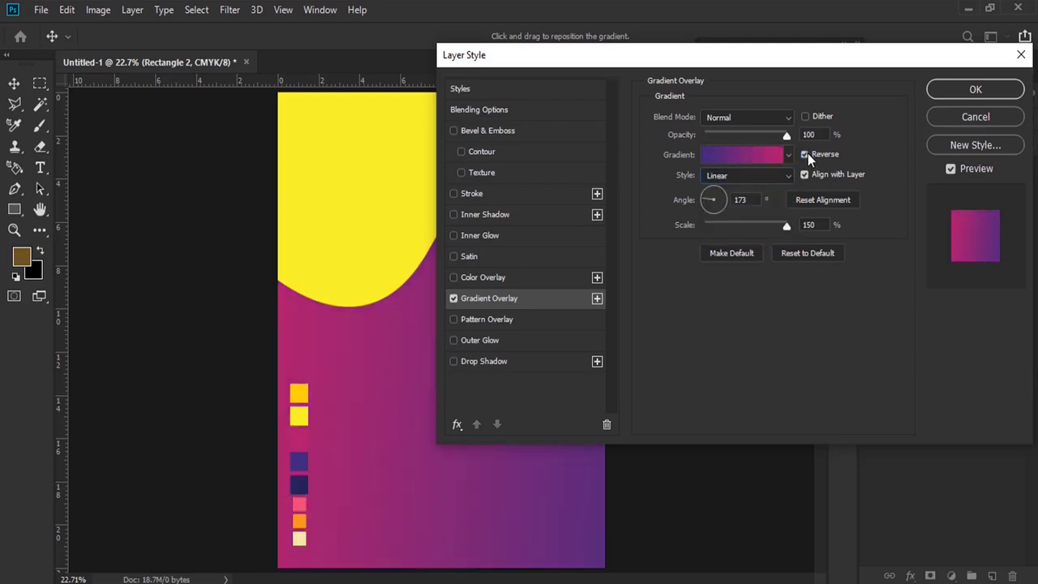
drag(710, 199, 714, 197)
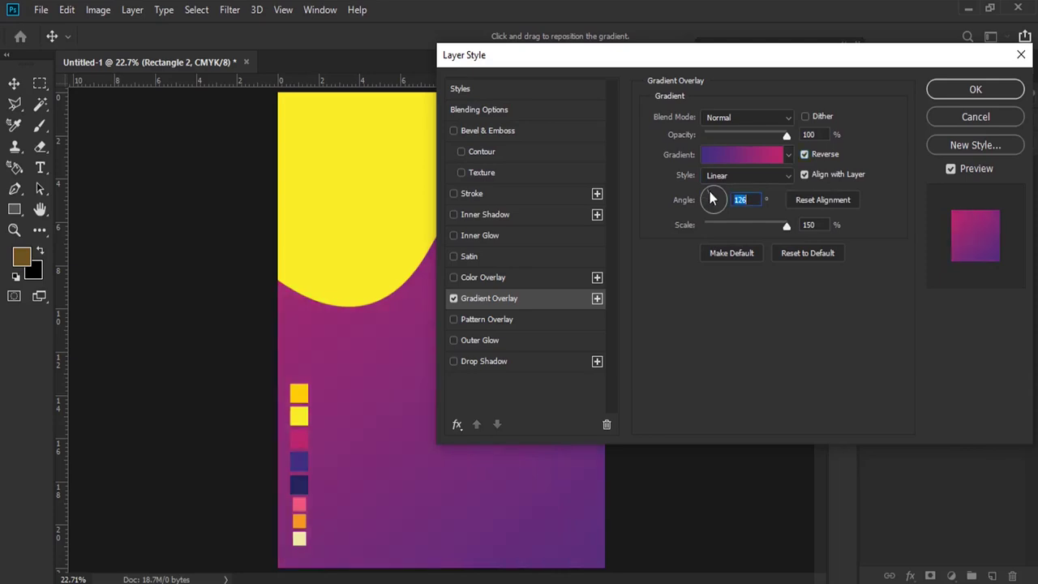
drag(589, 64, 626, 77)
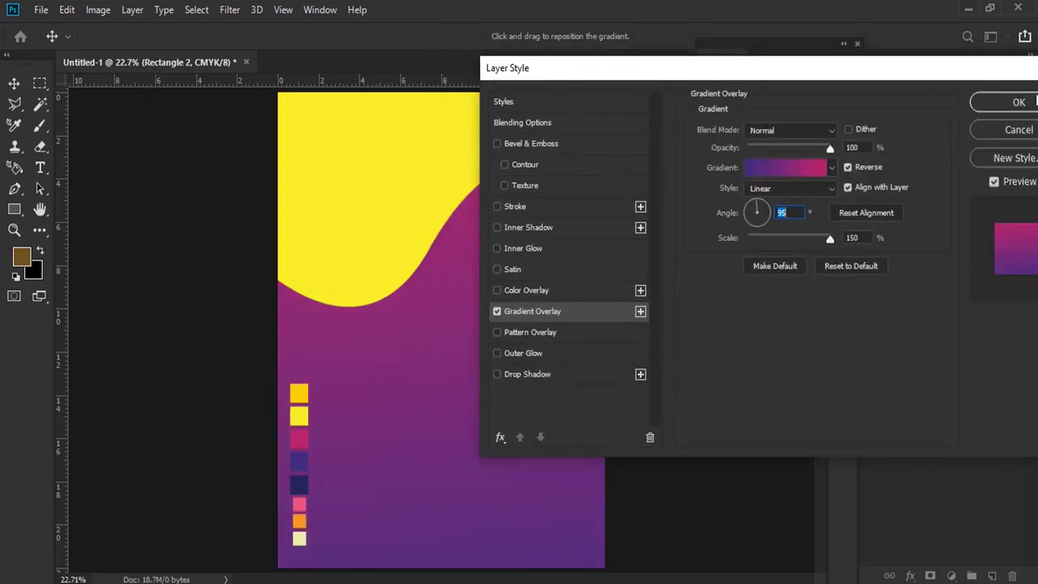
click(1030, 102)
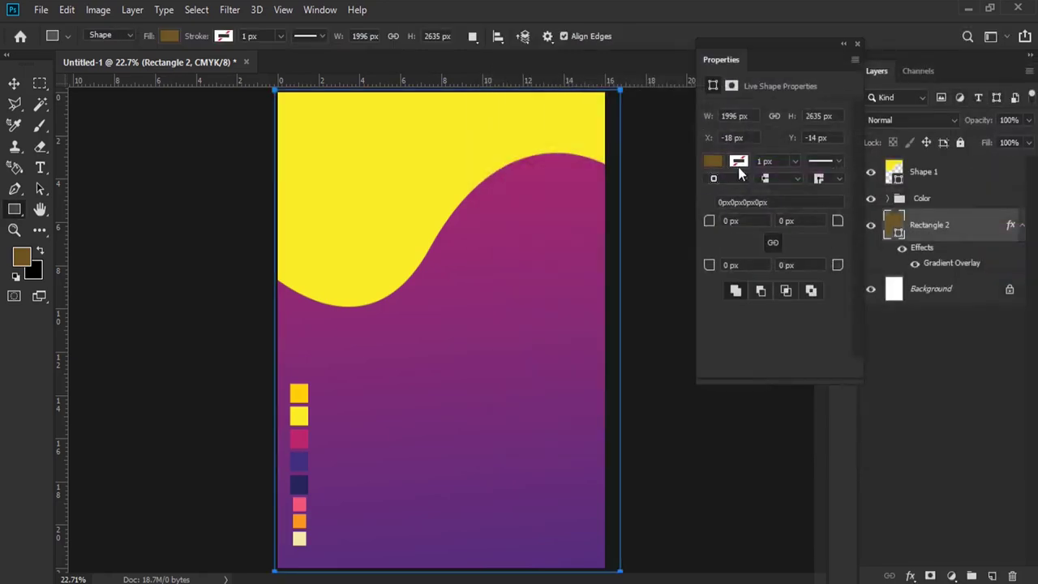
Add a new empty layer above the yellow wave Shape 1 and zoom in.
click(856, 43)
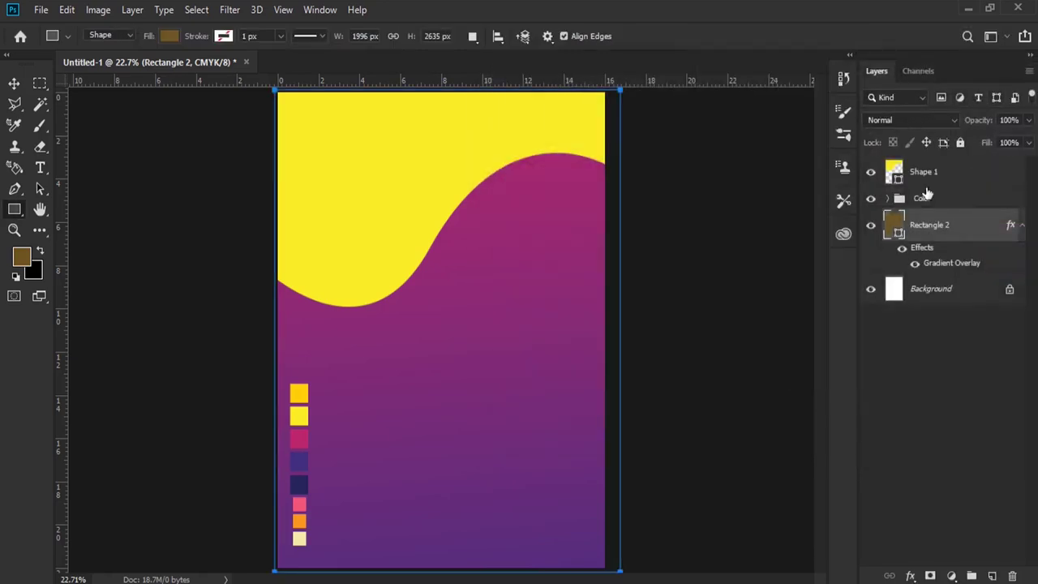
click(925, 171)
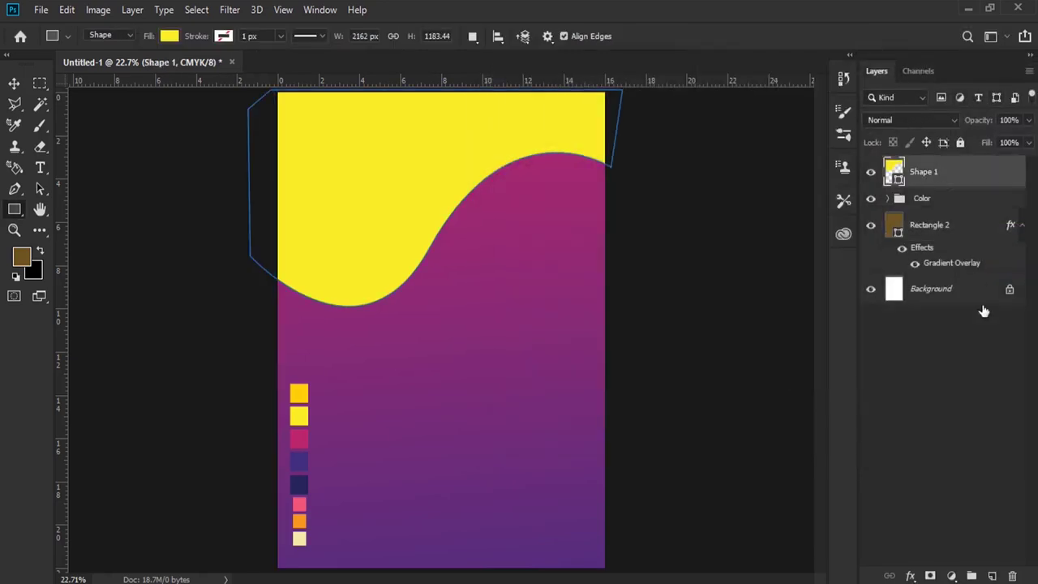
click(993, 575)
click(13, 230)
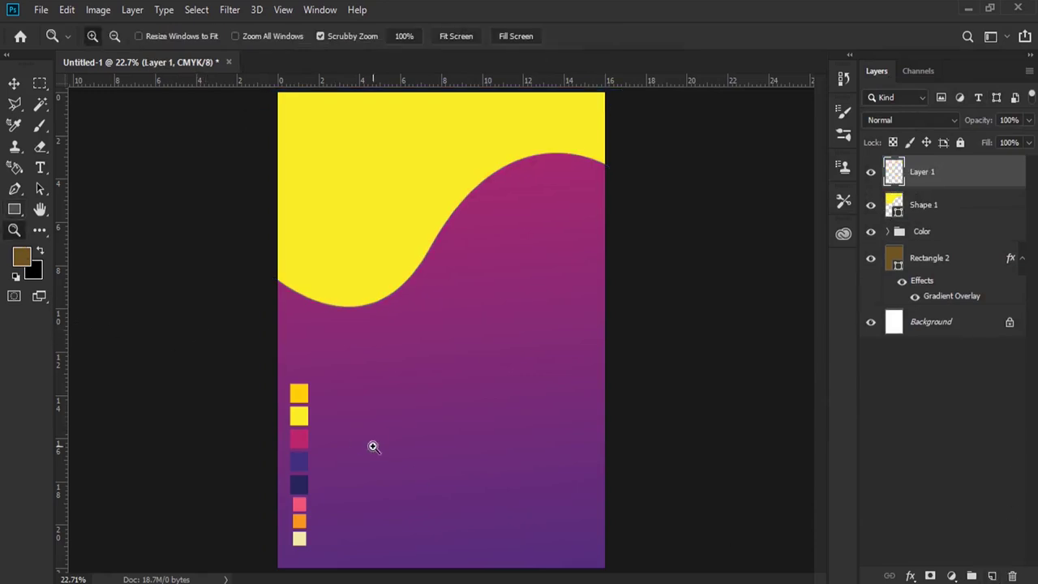
click(447, 394)
scroll(454, 381, down, 1)
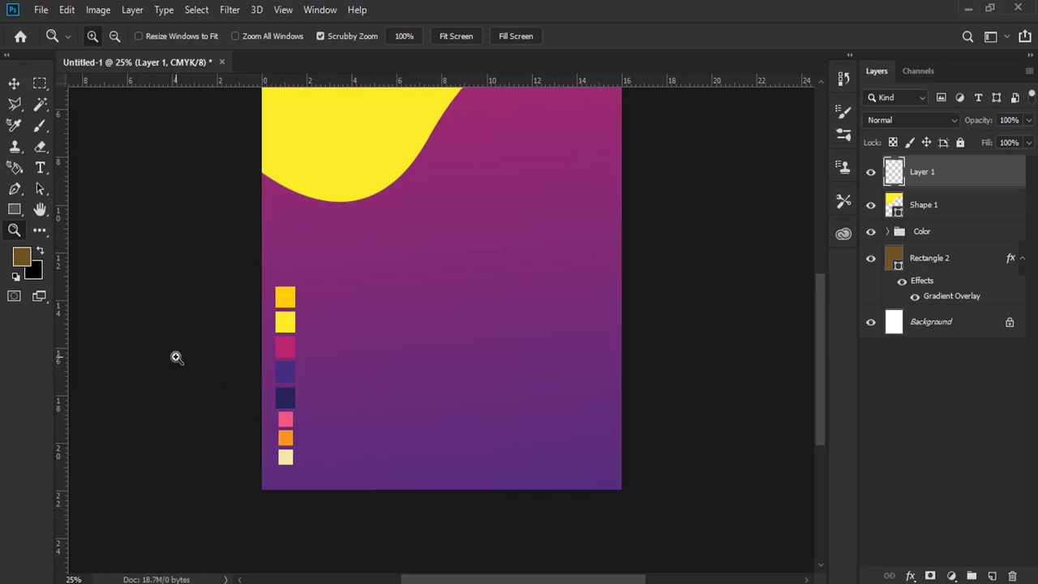
Draw a closed curved path on the right side following the wave.
click(14, 188)
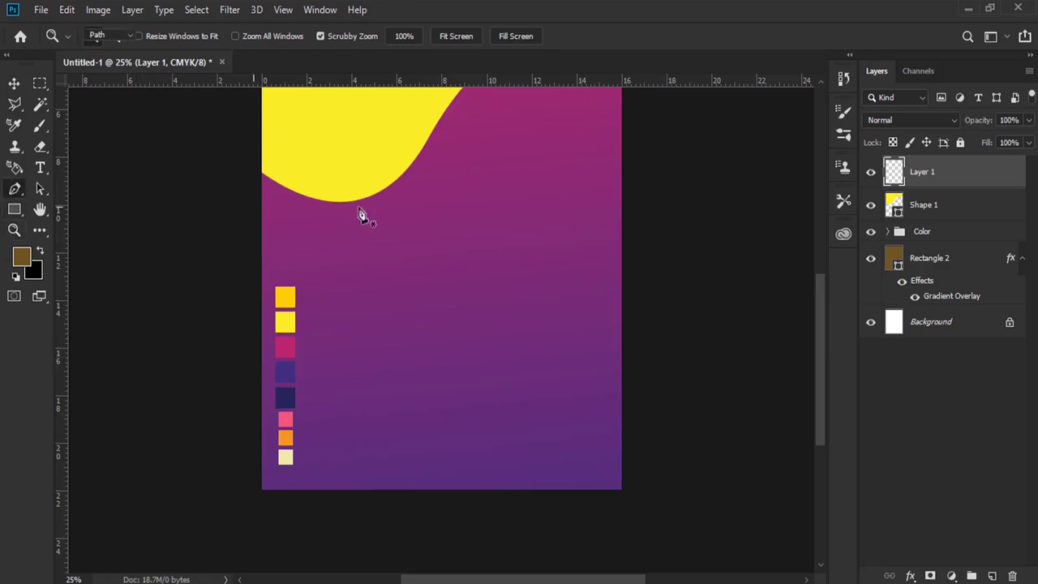
scroll(584, 241, up, 2)
scroll(584, 243, up, 3)
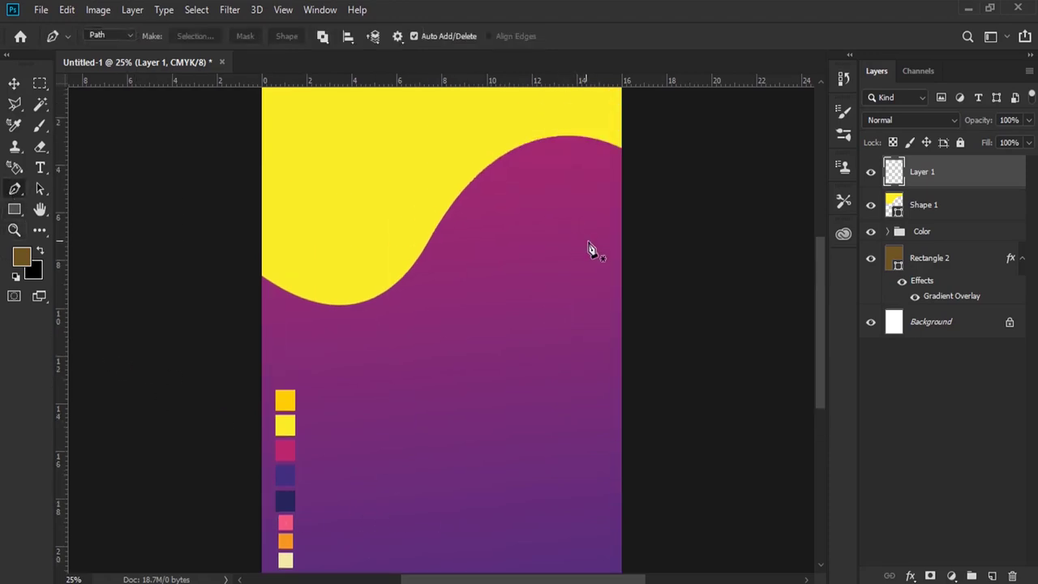
click(633, 184)
drag(414, 371, 403, 398)
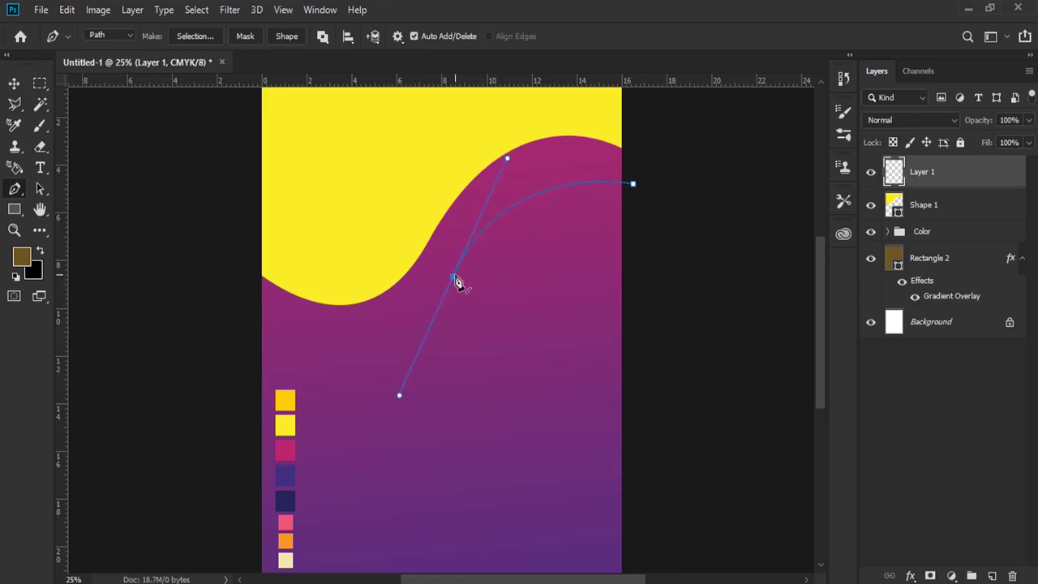
drag(453, 279, 646, 277)
click(634, 186)
click(646, 276)
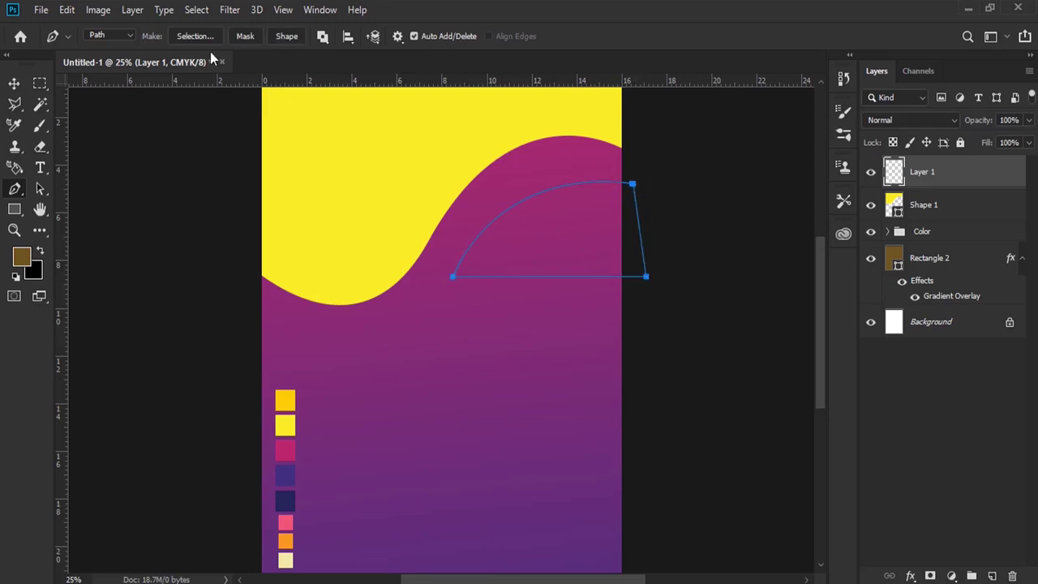
Turn the path into a yellow-filled Shape 2 and duplicate the layer.
click(288, 38)
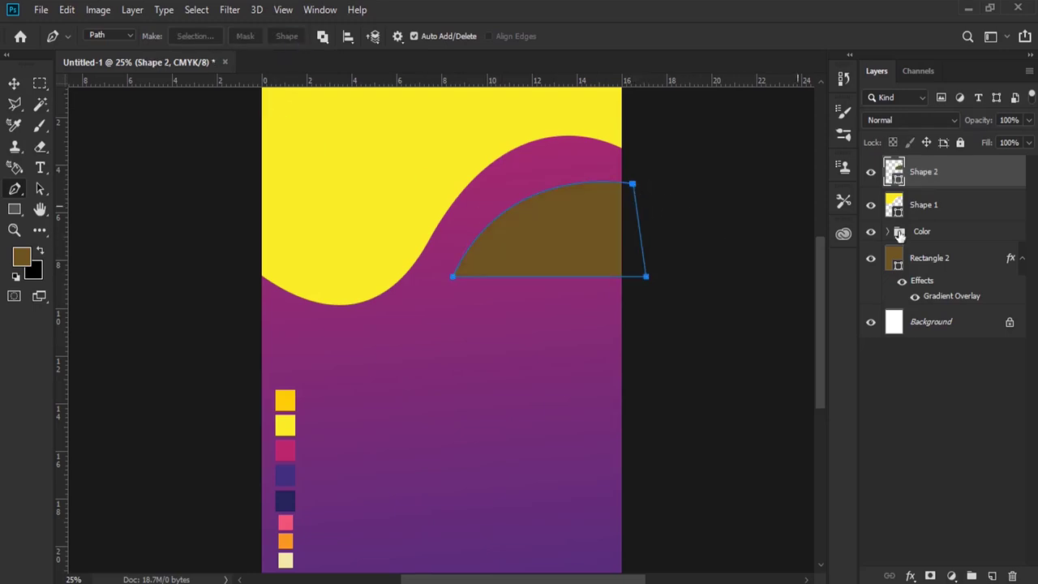
double_click(894, 172)
click(434, 152)
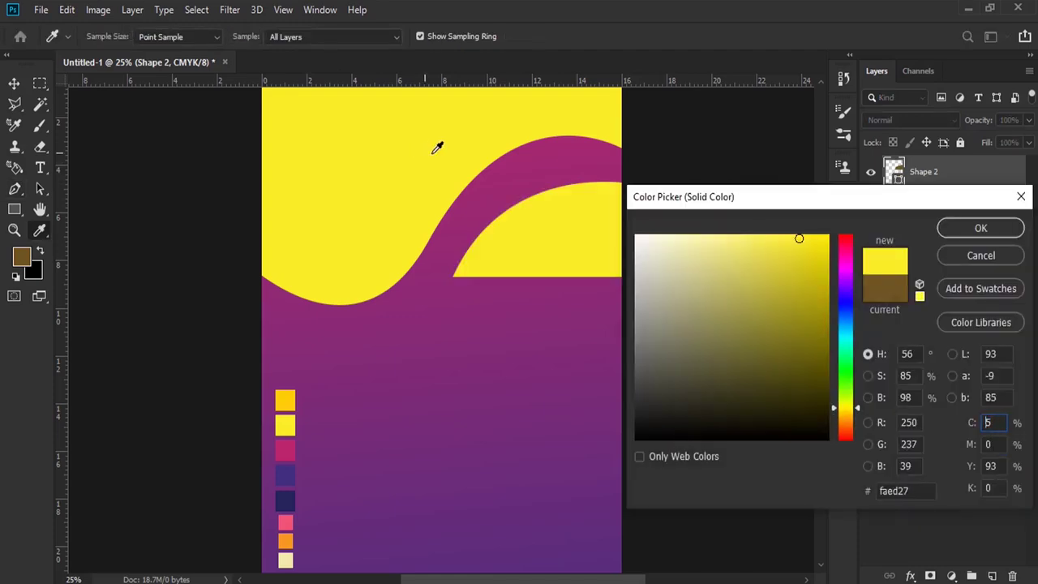
click(980, 228)
drag(977, 186, 992, 575)
click(14, 84)
Flip the Shape 2 copy vertically and move it below the original half.
click(66, 9)
click(248, 356)
right_click(523, 239)
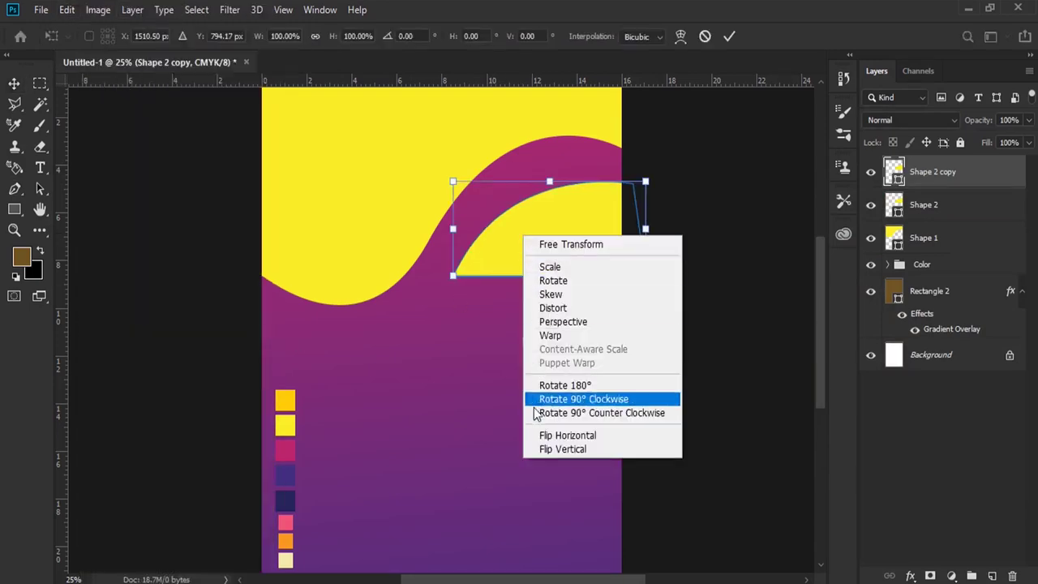
click(542, 433)
right_click(570, 250)
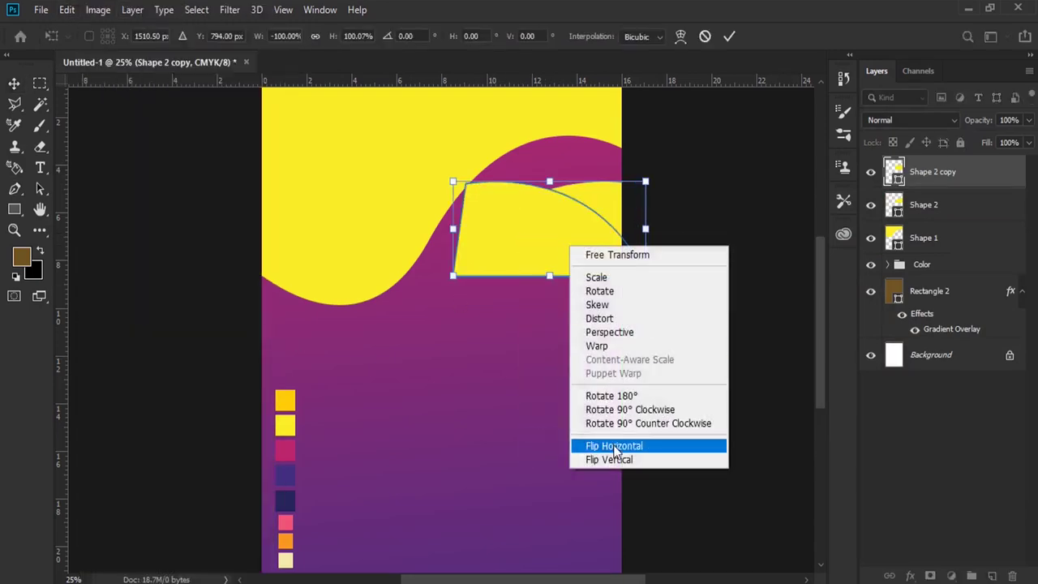
click(614, 446)
right_click(597, 248)
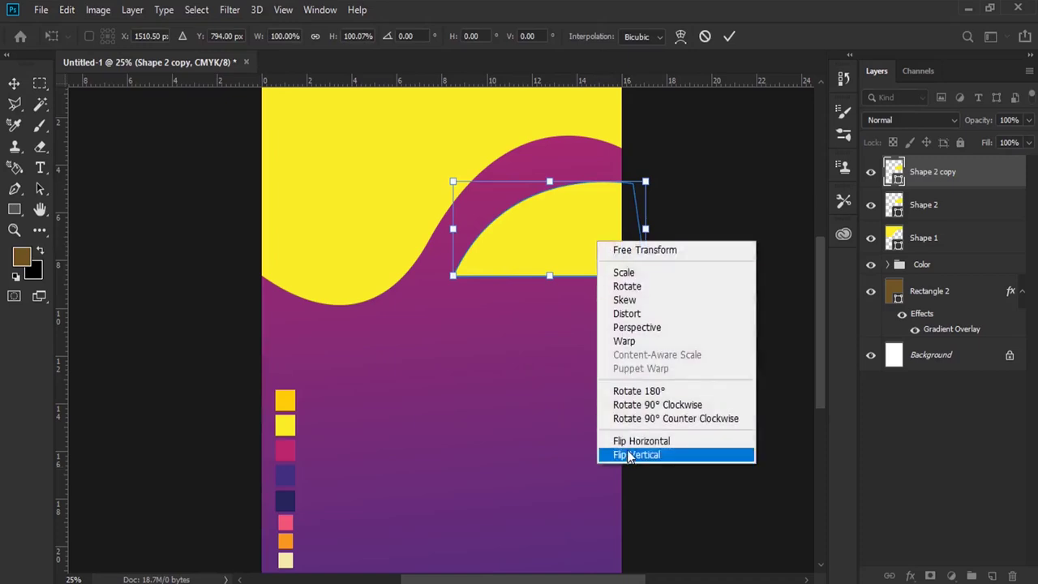
click(623, 519)
drag(547, 209, 565, 302)
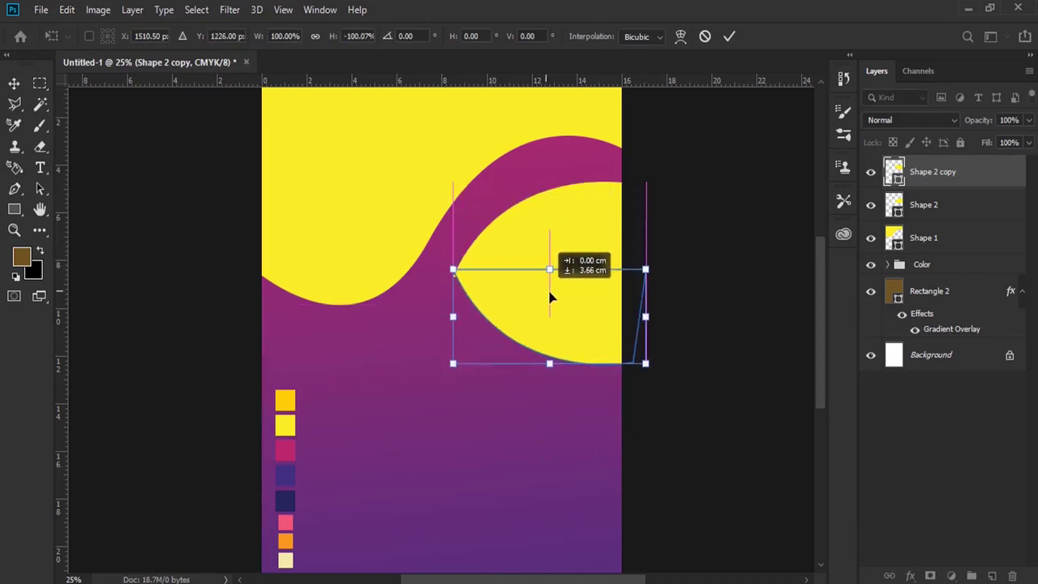
key(Return)
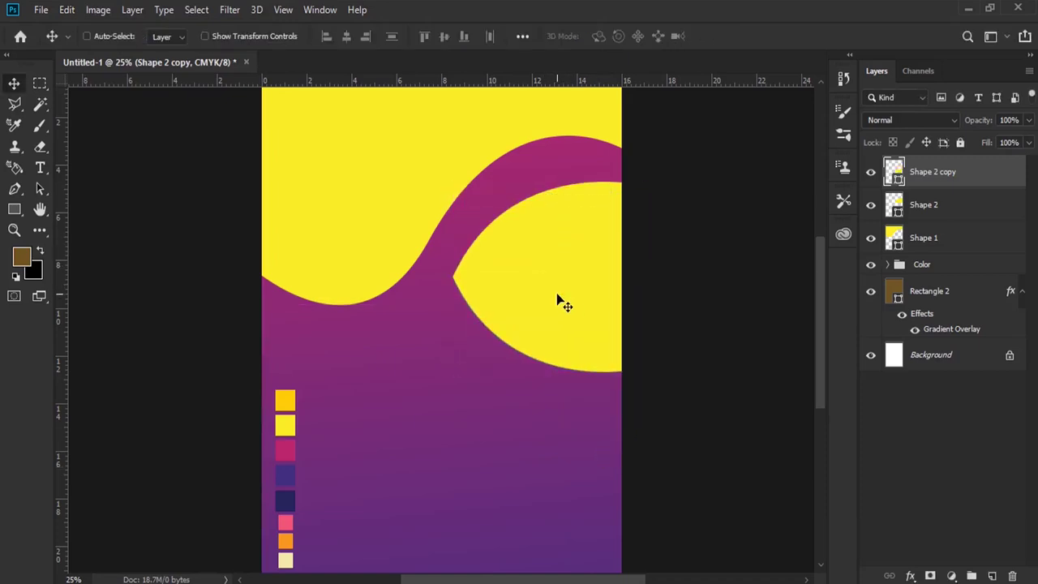
Convert both yellow shape layers into one smart object.
shift+click(933, 208)
right_click(932, 208)
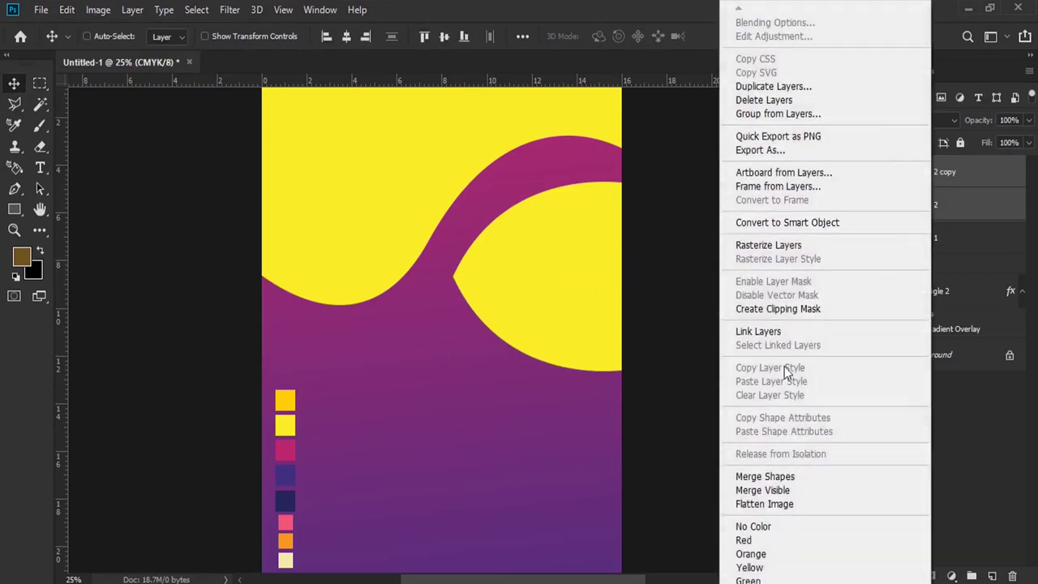
click(819, 223)
click(871, 174)
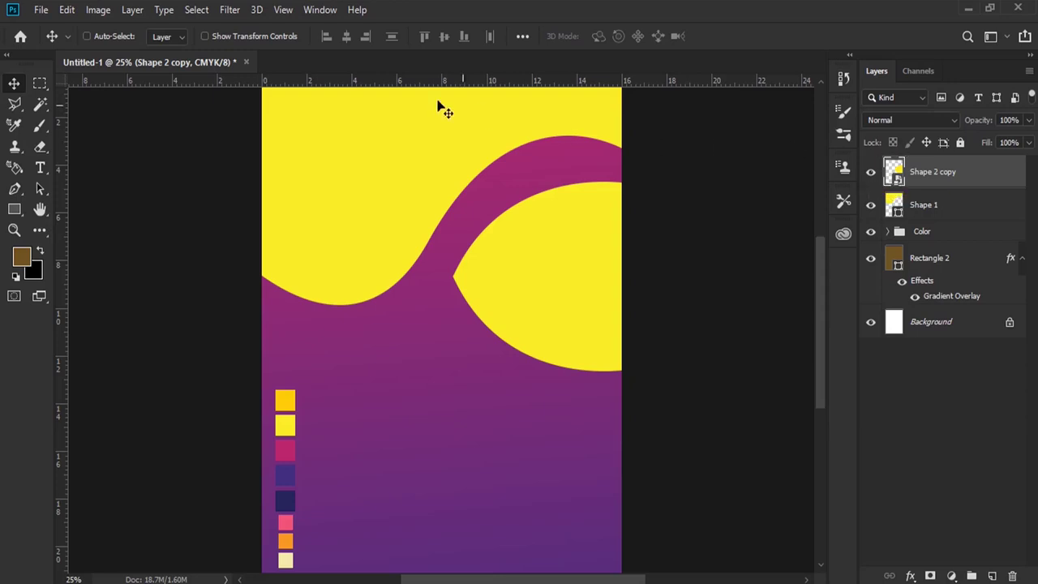
On a new layer, draw the wavy upper edge of a path across the flyer.
click(15, 189)
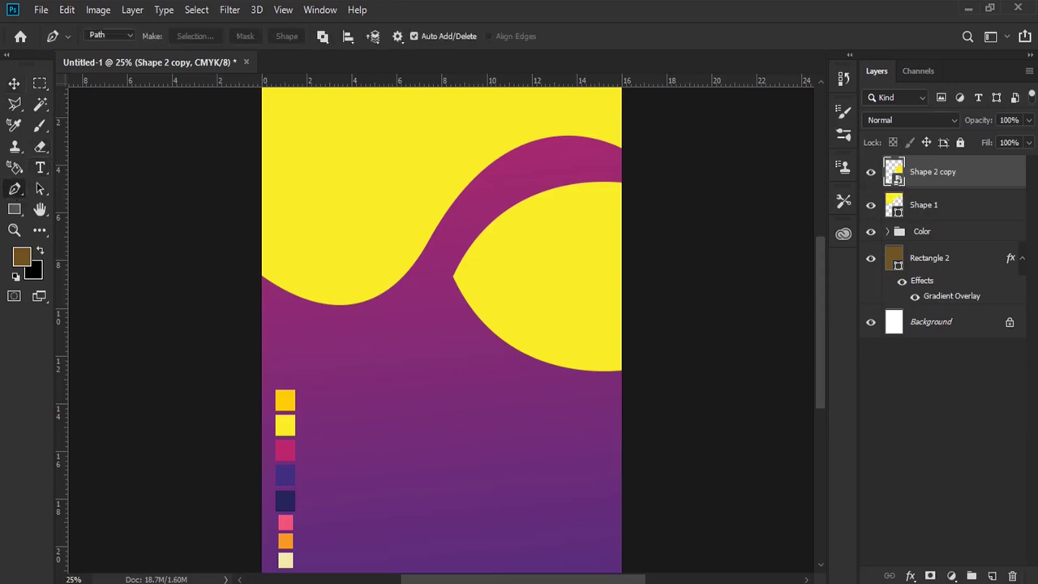
click(992, 576)
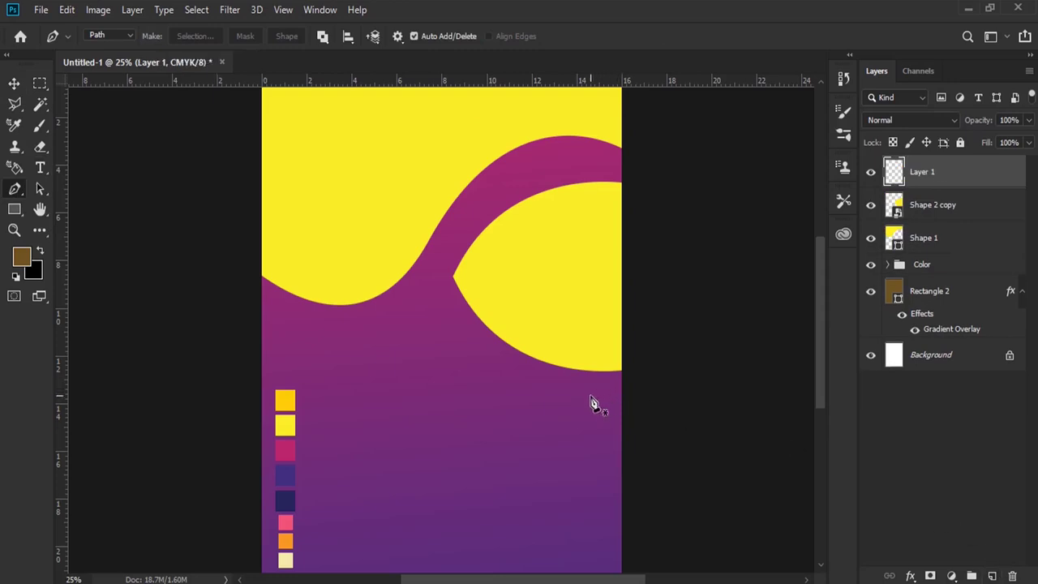
click(631, 398)
scroll(505, 359, down, 3)
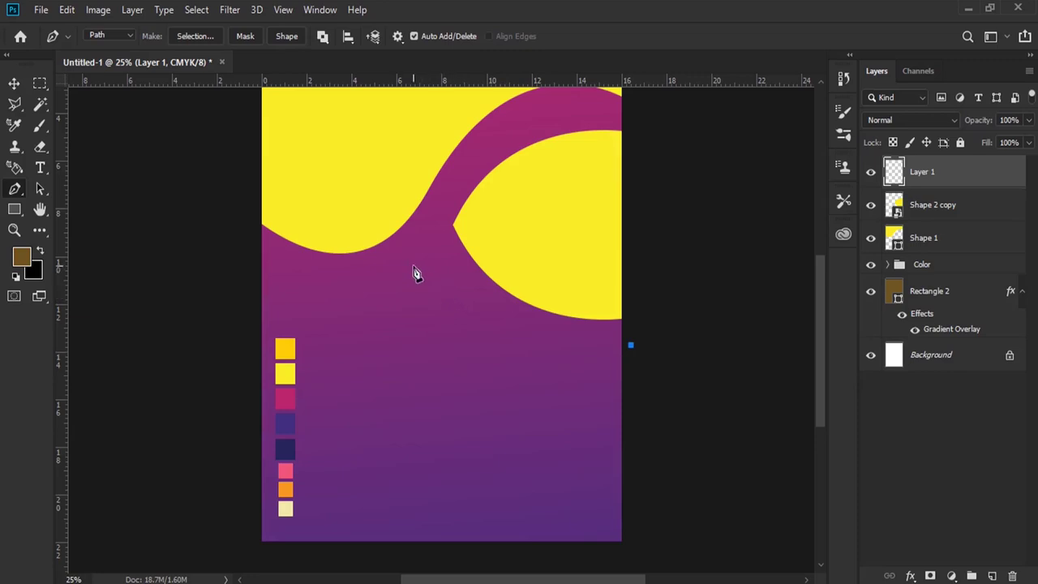
drag(386, 208, 340, 190)
drag(340, 189, 370, 224)
drag(520, 375, 542, 399)
drag(241, 283, 169, 213)
Complete the path's lower edge and close it on the right side.
alt+click(242, 283)
click(250, 441)
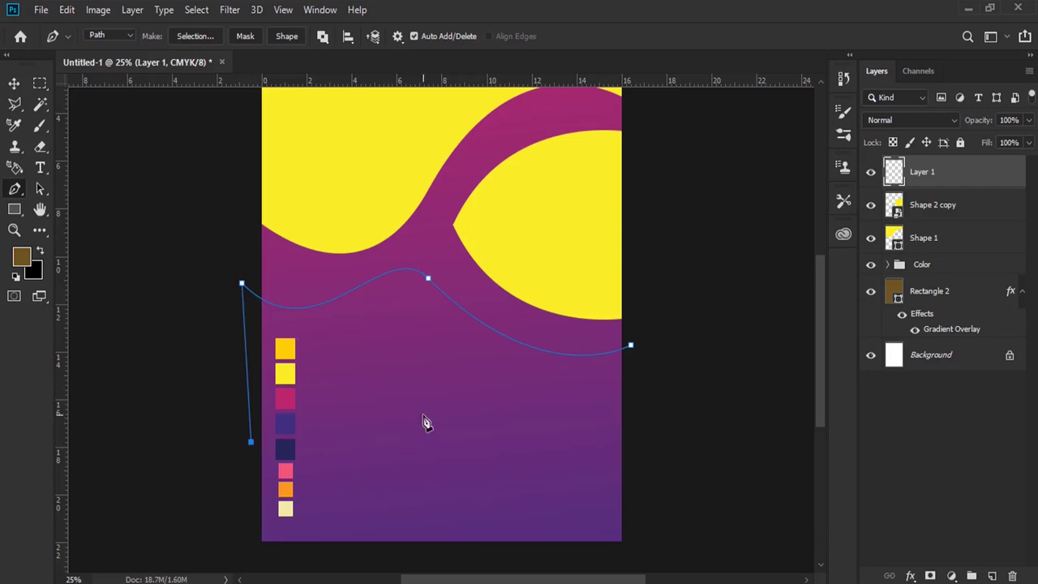
mouse_move(454, 441)
mouse_down()
mouse_move(492, 401)
mouse_move(573, 369)
mouse_up()
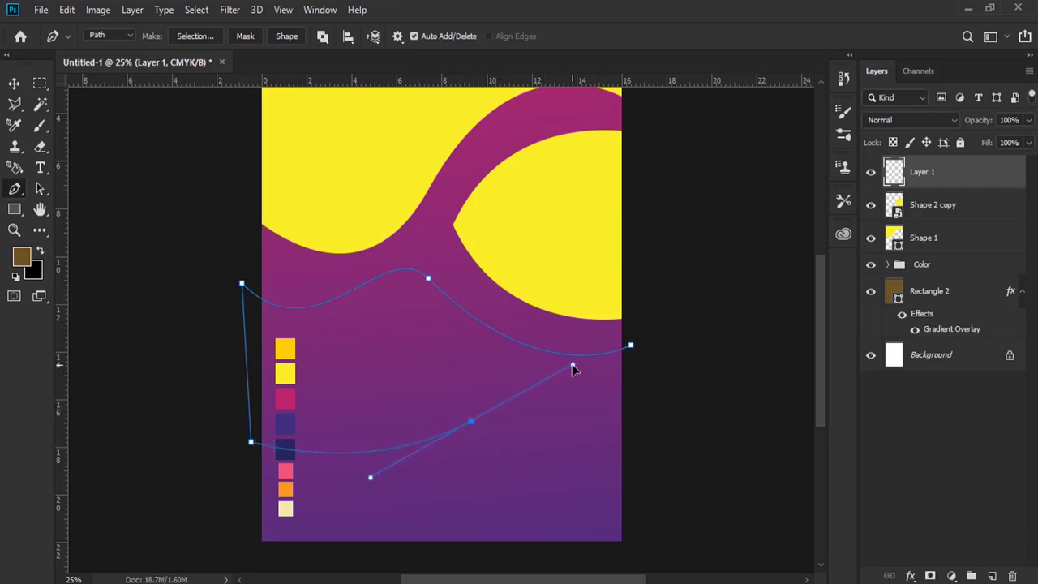
click(686, 452)
drag(472, 422, 411, 432)
click(632, 347)
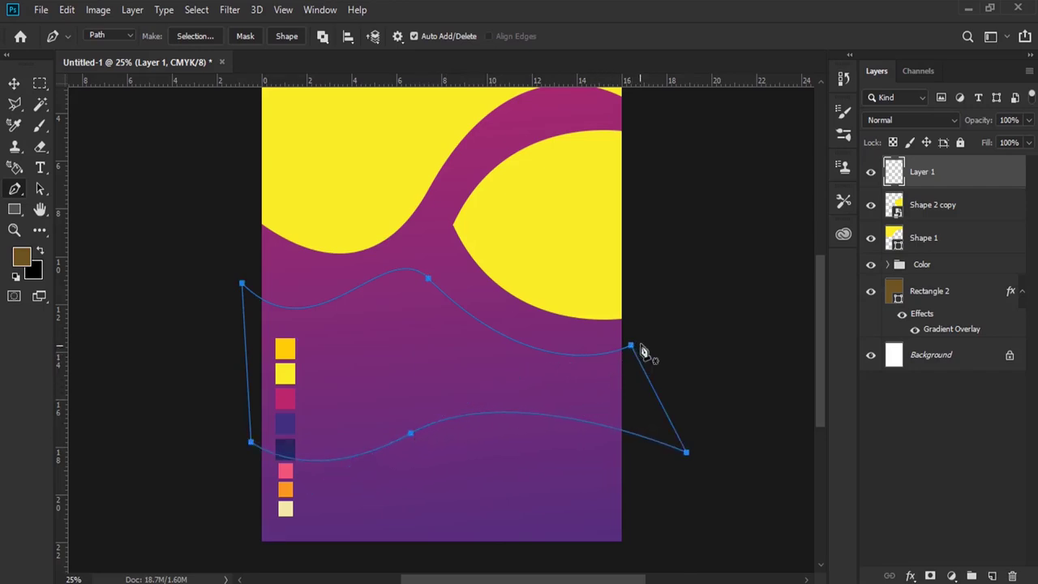
Fill the path as a navy #25245b shape and move it below the Color group.
click(288, 36)
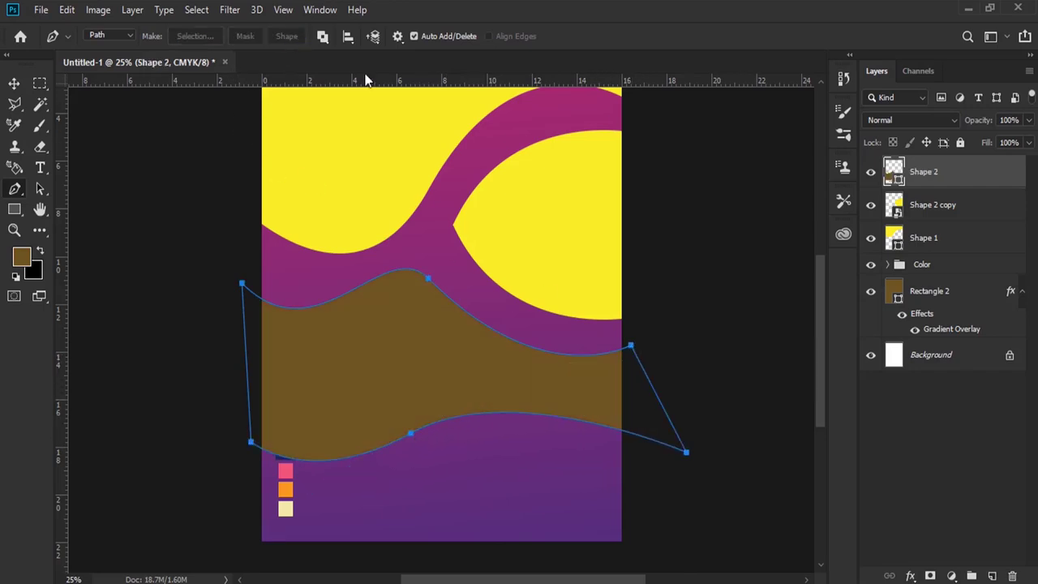
double_click(893, 172)
click(279, 456)
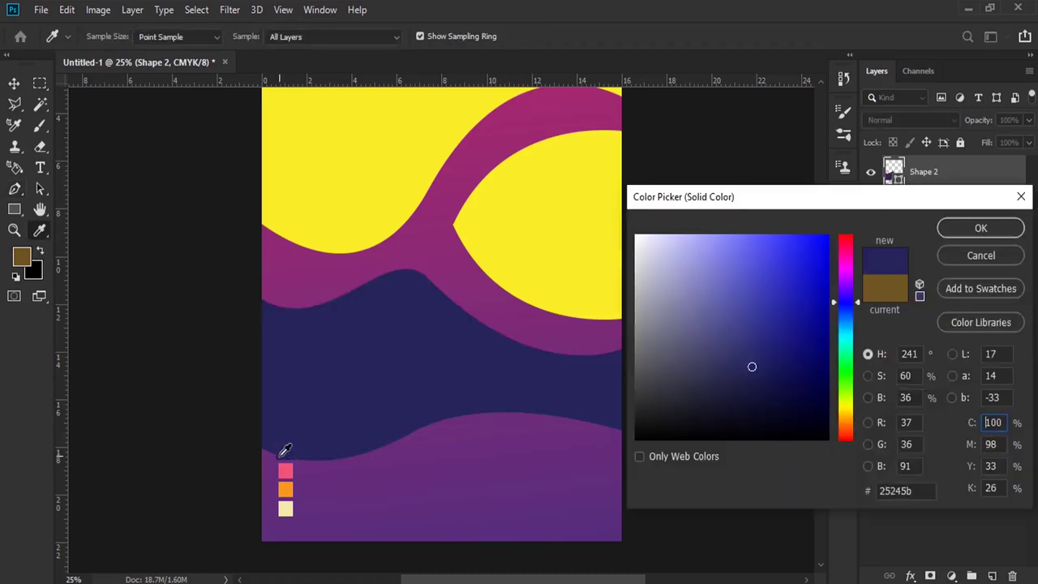
click(980, 229)
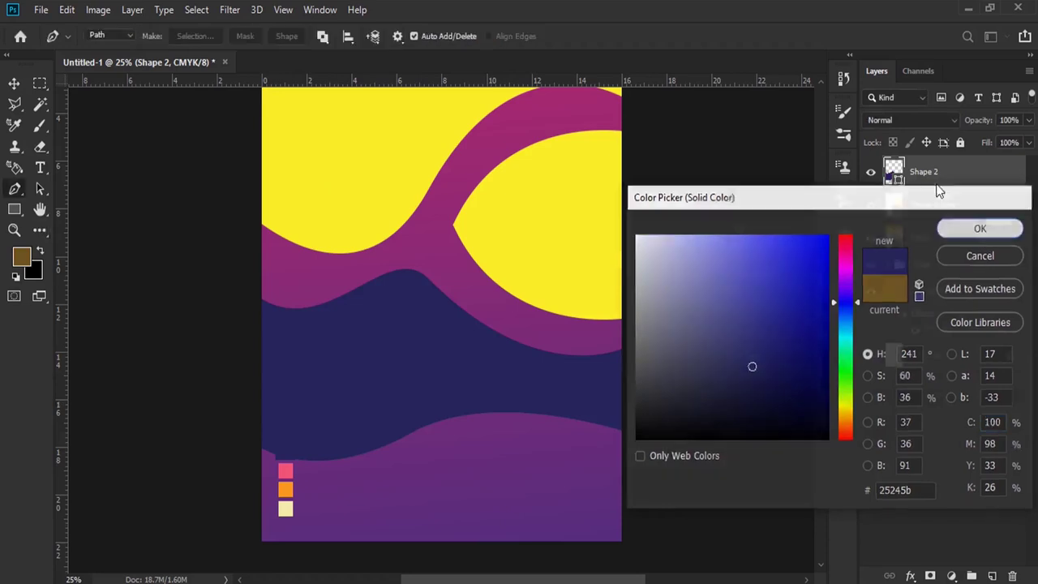
drag(946, 176, 927, 279)
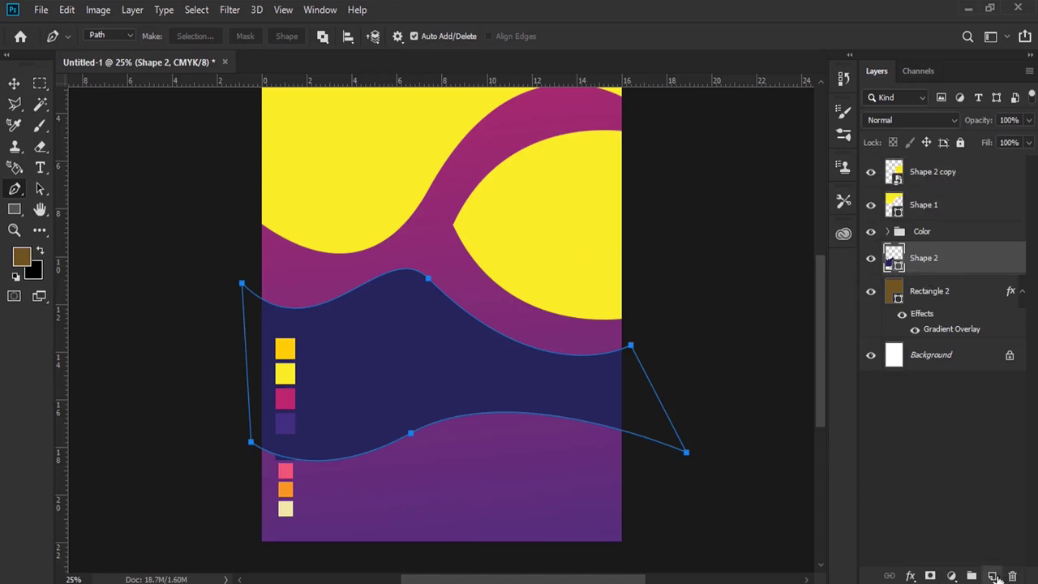
On a new layer, draw a closed curved path in the flyer's lower right.
click(992, 576)
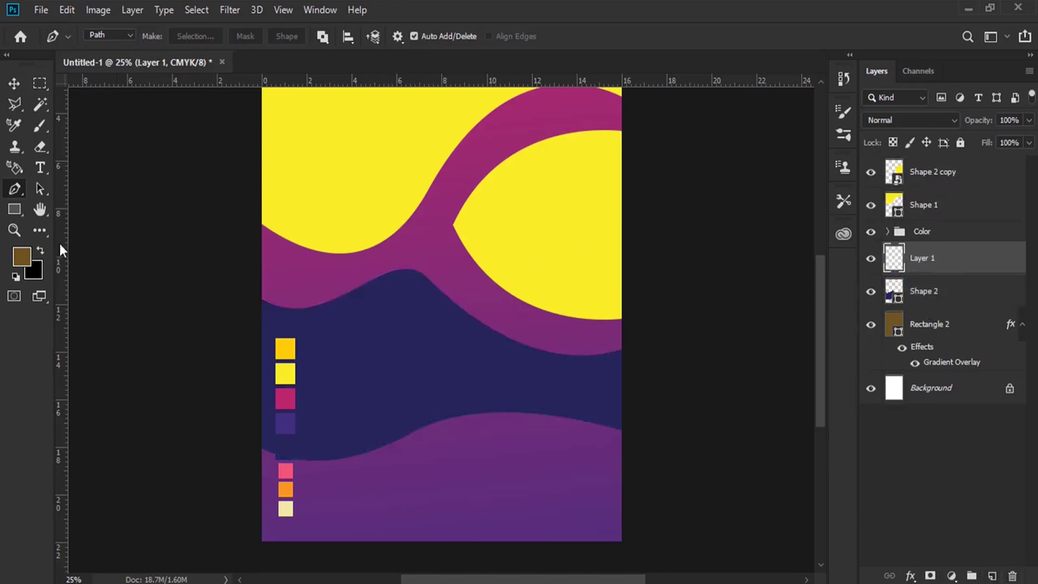
click(629, 383)
drag(478, 448, 391, 454)
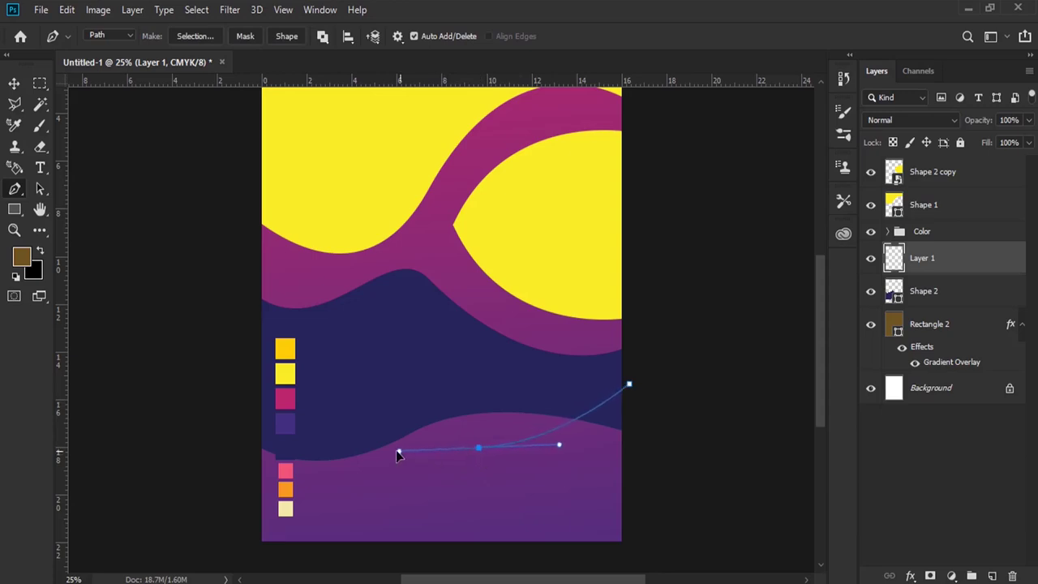
mouse_move(425, 551)
mouse_down()
mouse_move(444, 534)
mouse_move(451, 494)
mouse_up()
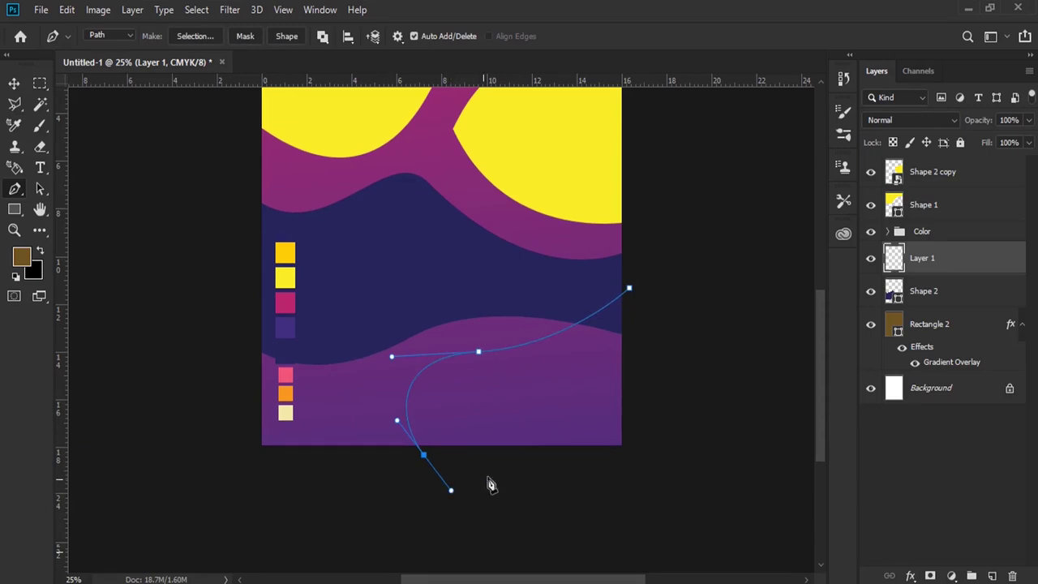
click(641, 449)
click(631, 289)
Turn the path into a shape filled with cream #f2e8a7.
click(289, 40)
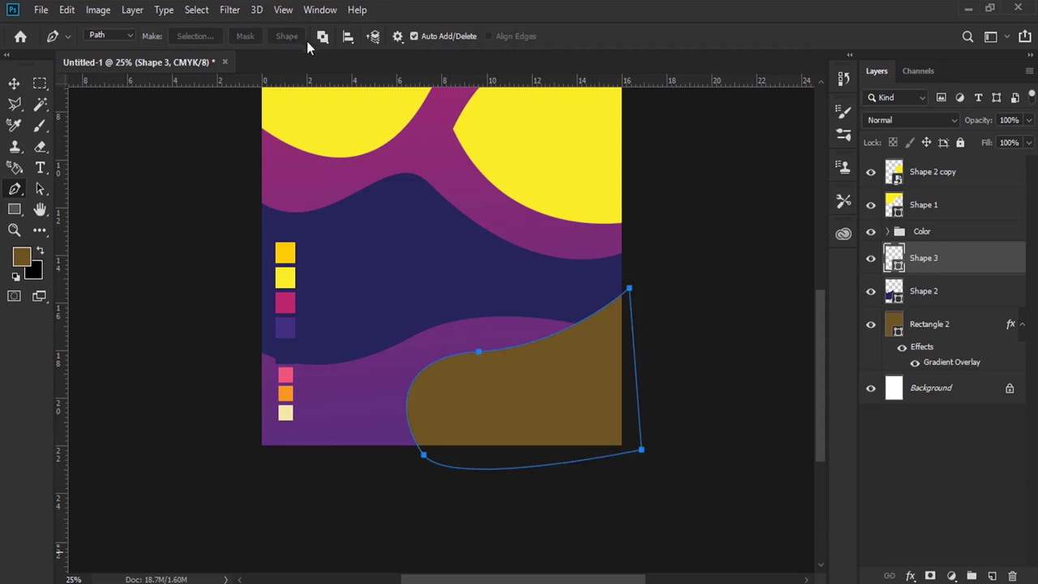
double_click(893, 259)
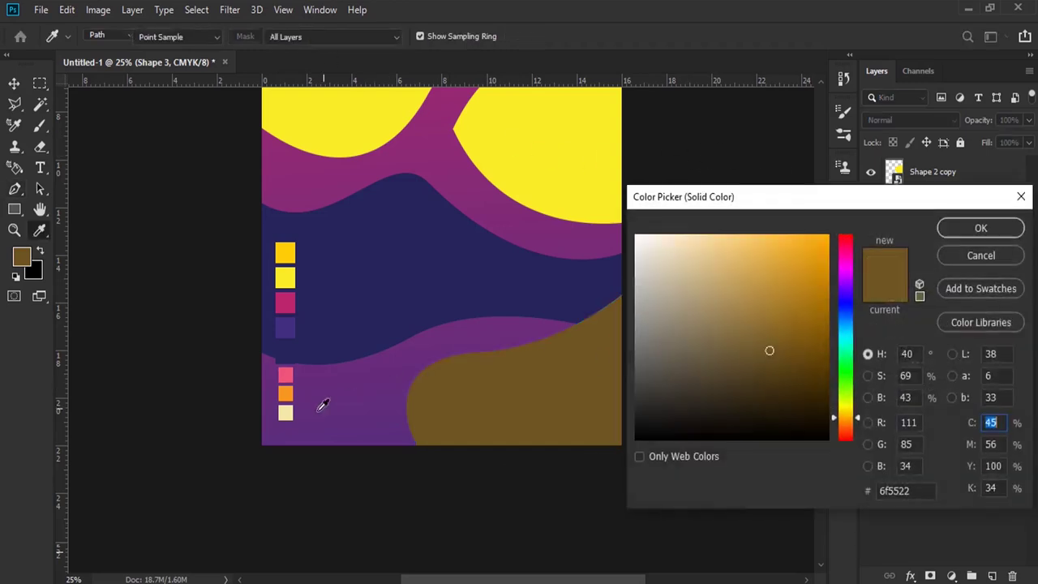
click(285, 413)
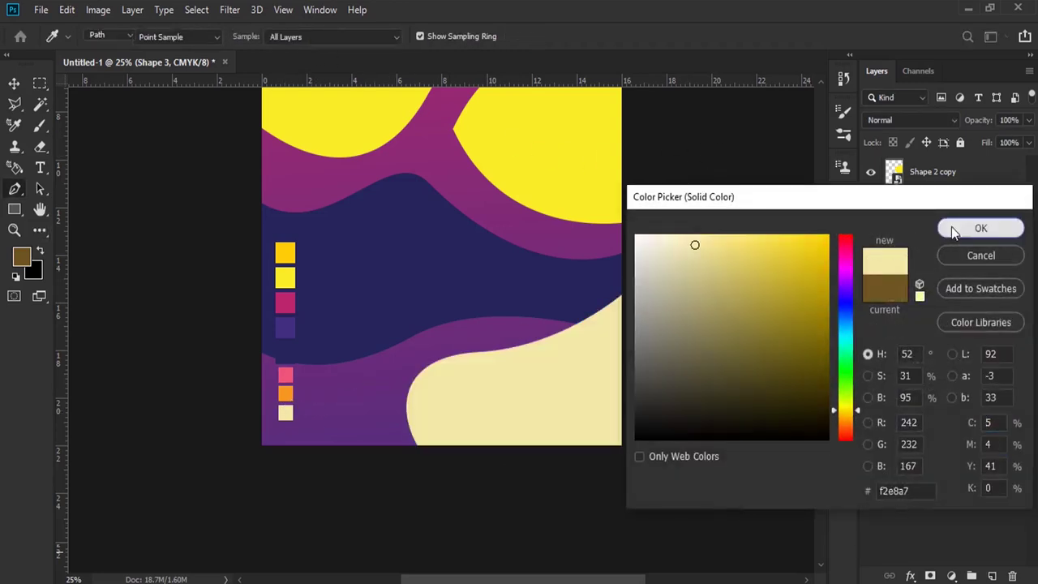
click(951, 228)
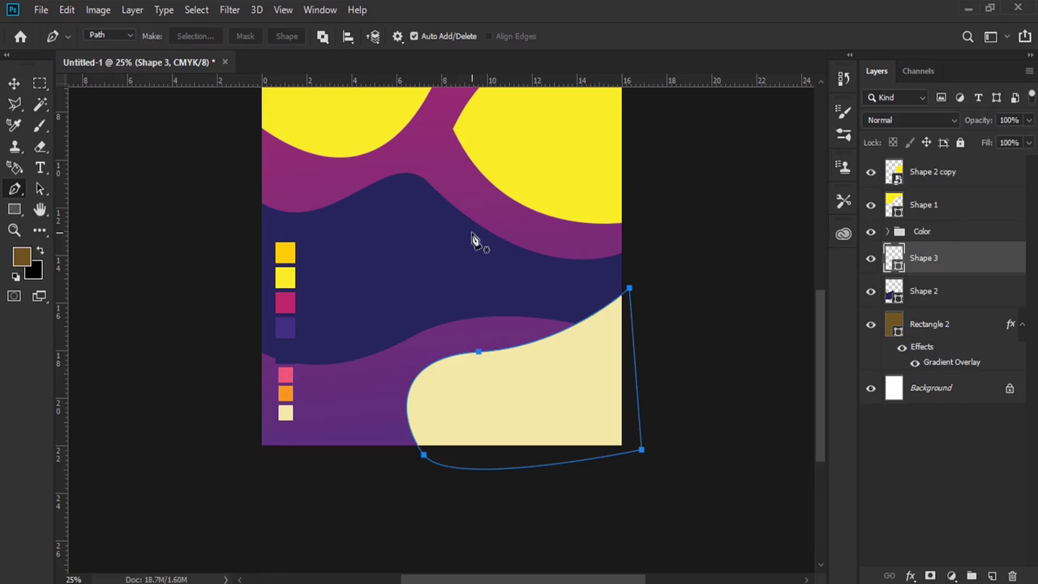
Rotate the cream shape about 6.68° and nudge it slightly upward.
click(67, 10)
click(137, 359)
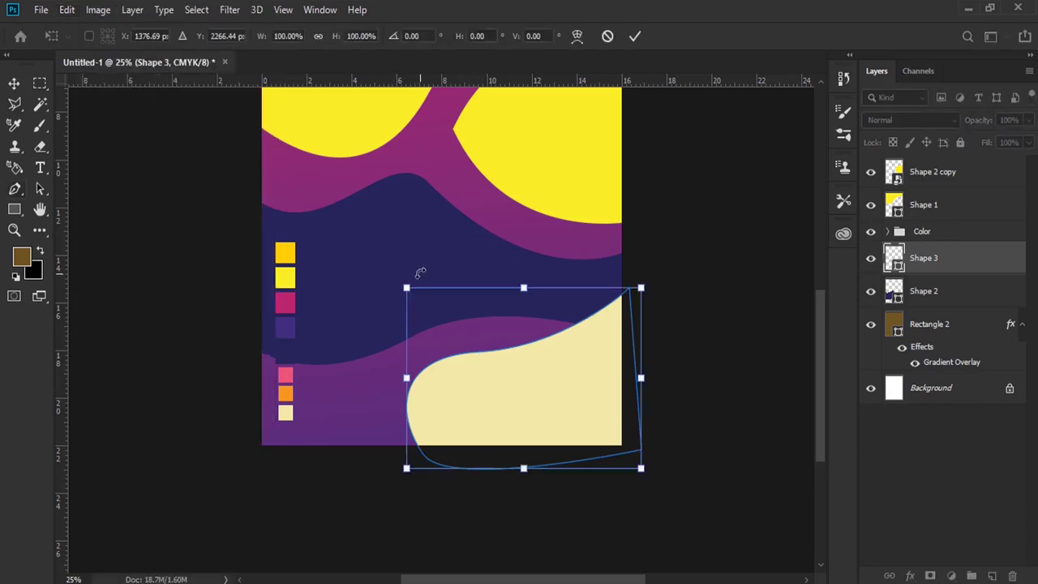
mouse_move(424, 265)
mouse_down()
mouse_move(440, 261)
mouse_move(413, 265)
mouse_up()
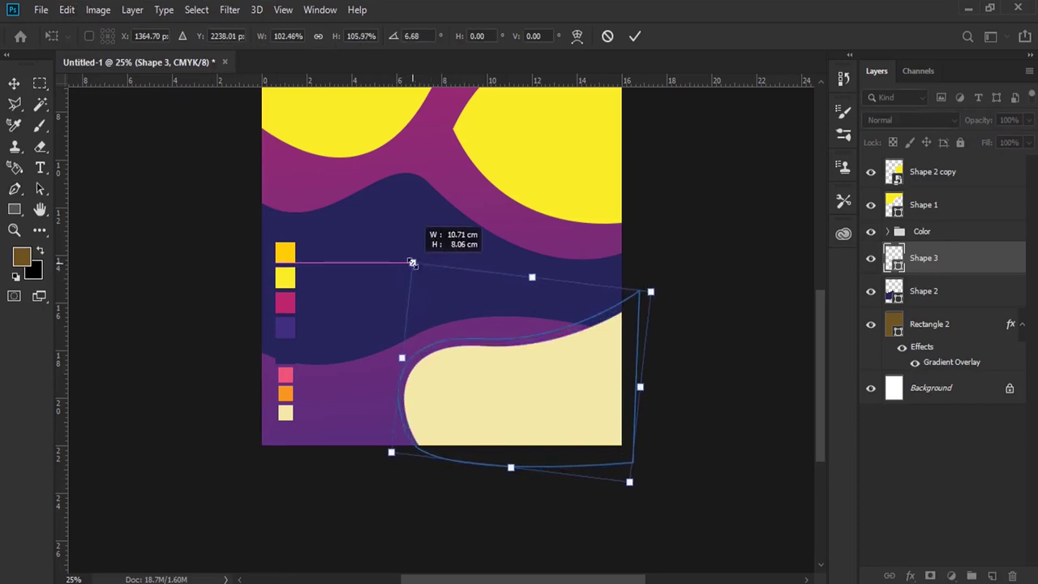
key(Return)
click(23, 81)
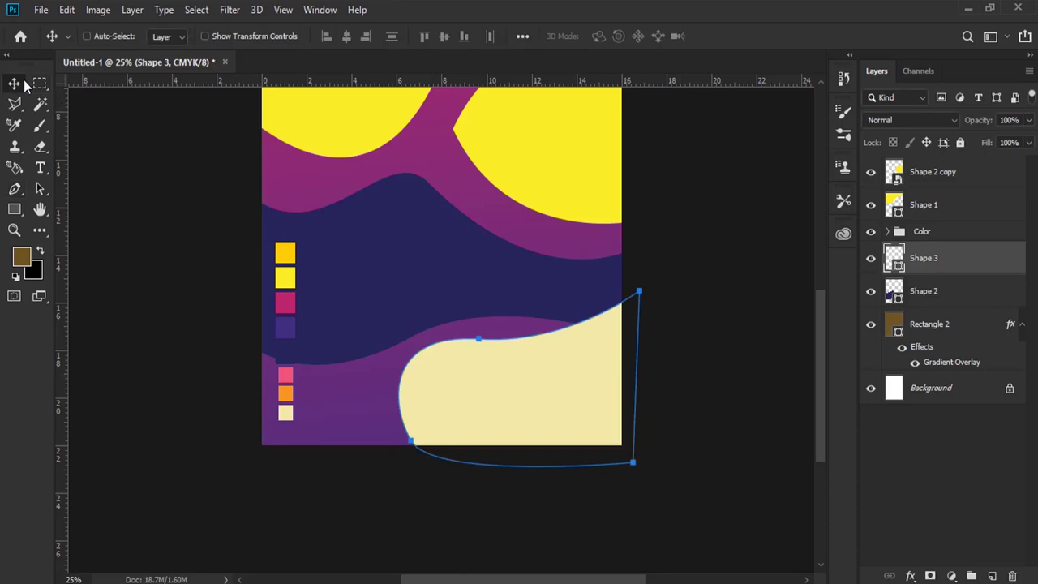
key(Up)
key(Up)
key(Up)
key(Up)
key(Up)
key(Up)
key(Up)
key(Up)
key(Up)
key(Up)
key(Up)
key(Up)
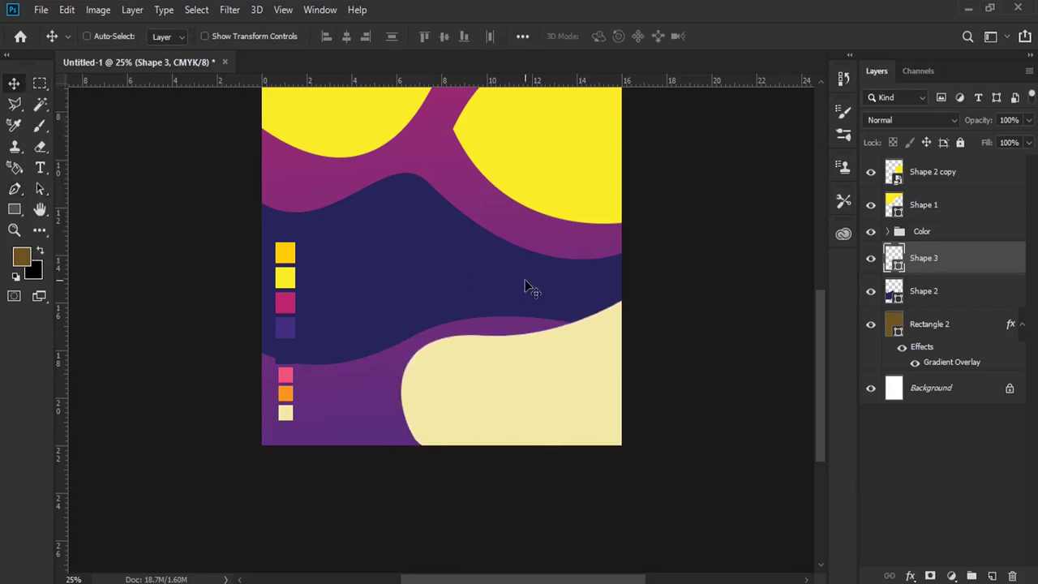
click(945, 171)
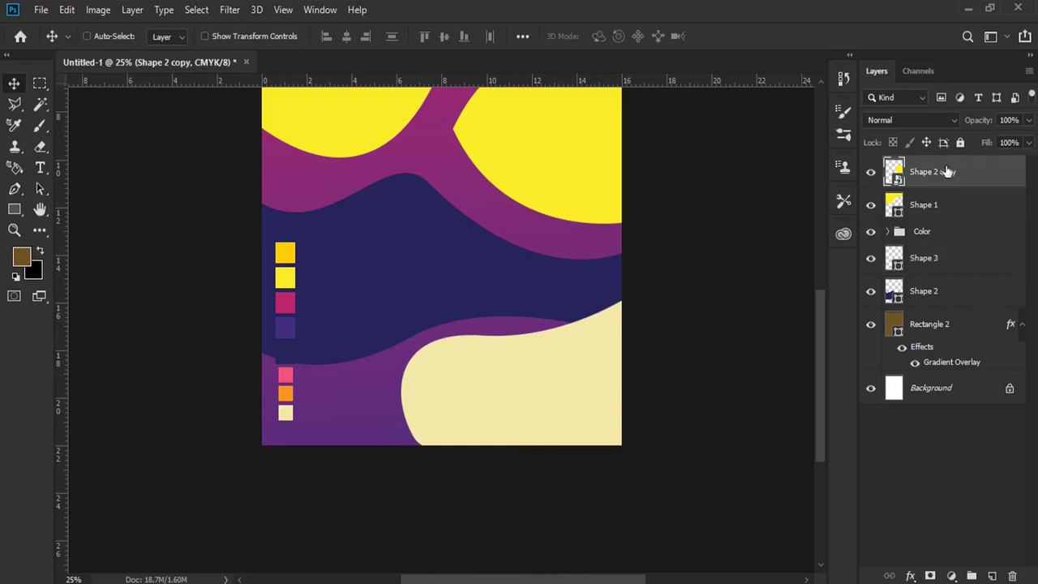
Add an empty layer and draw a brown circle in the navy band.
click(993, 575)
click(14, 209)
right_click(14, 209)
click(54, 235)
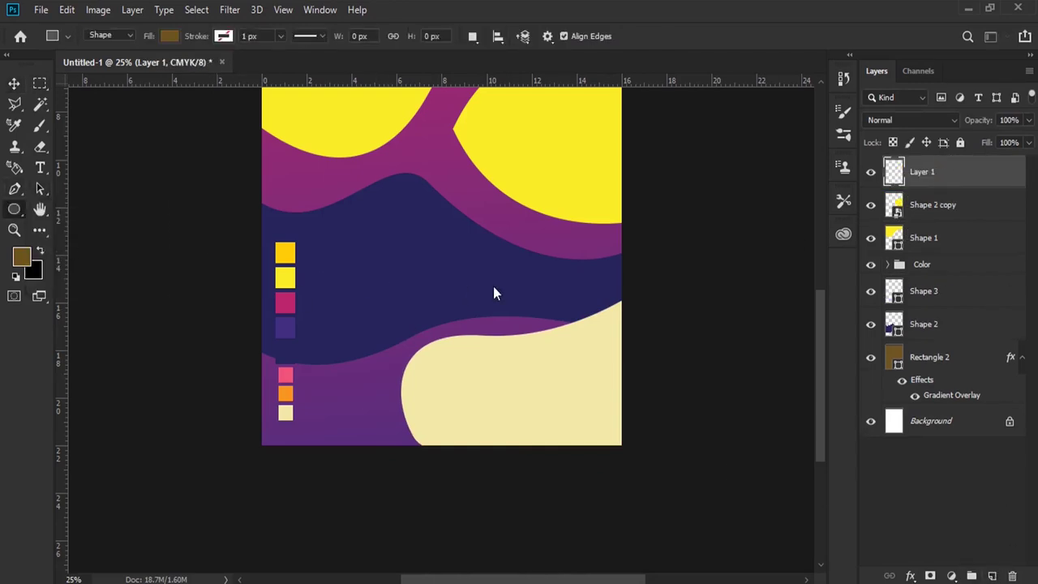
mouse_move(473, 225)
mouse_down()
mouse_move(605, 318)
mouse_move(589, 303)
mouse_up()
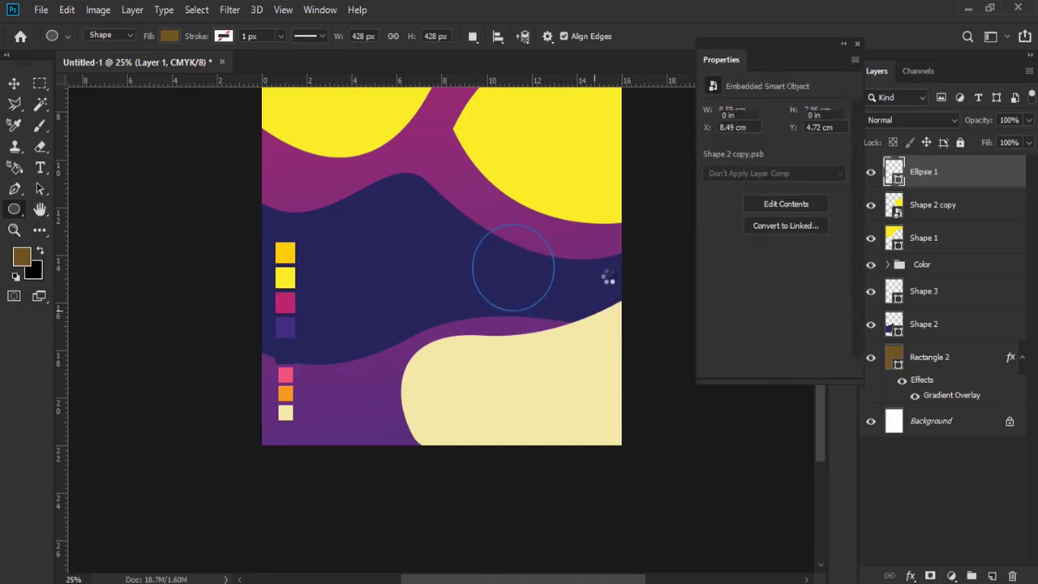
Add a 21 px inside Stroke to the circle through Blending Options.
click(860, 46)
right_click(975, 180)
click(825, 29)
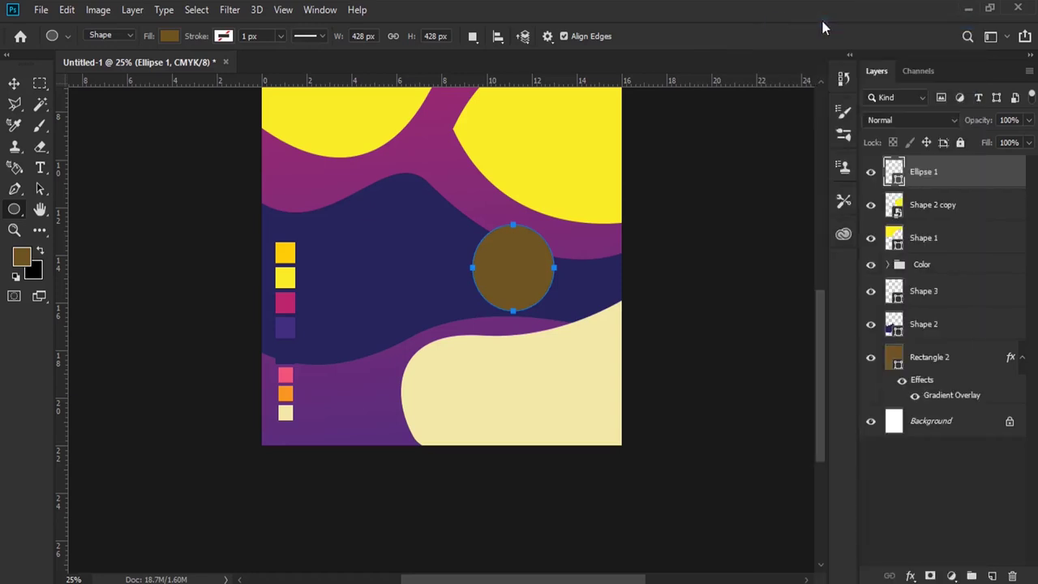
drag(579, 74, 759, 46)
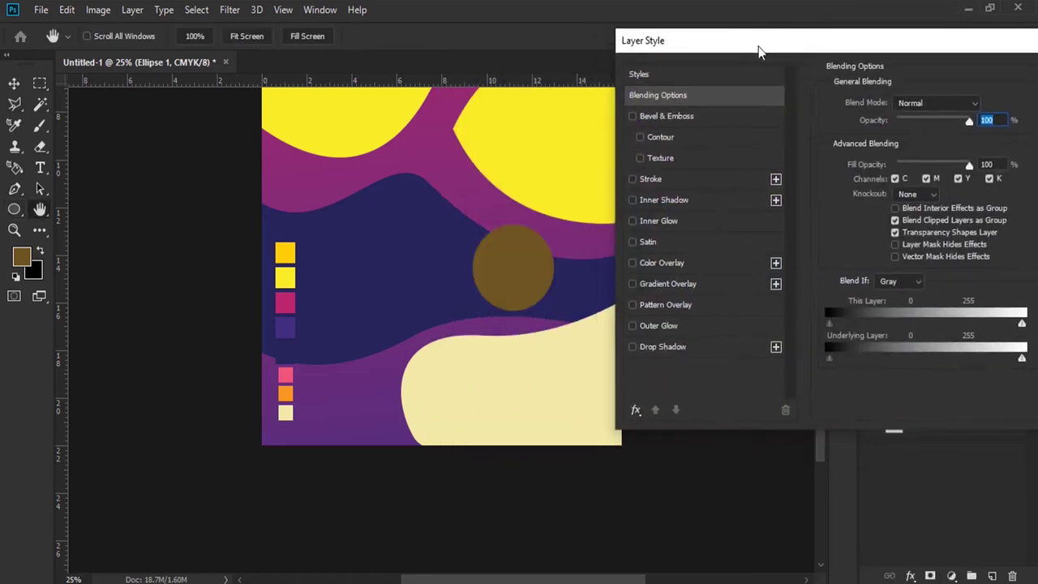
click(654, 179)
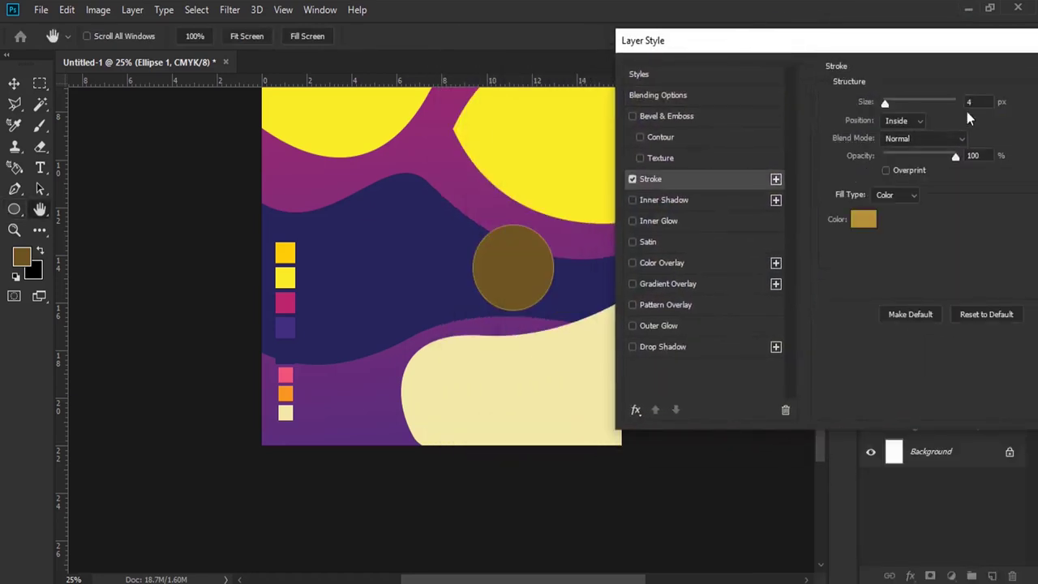
key(Up)
key(Up)
key(Up)
key(Up)
key(Up)
key(Up)
key(Up)
key(Up)
key(Up)
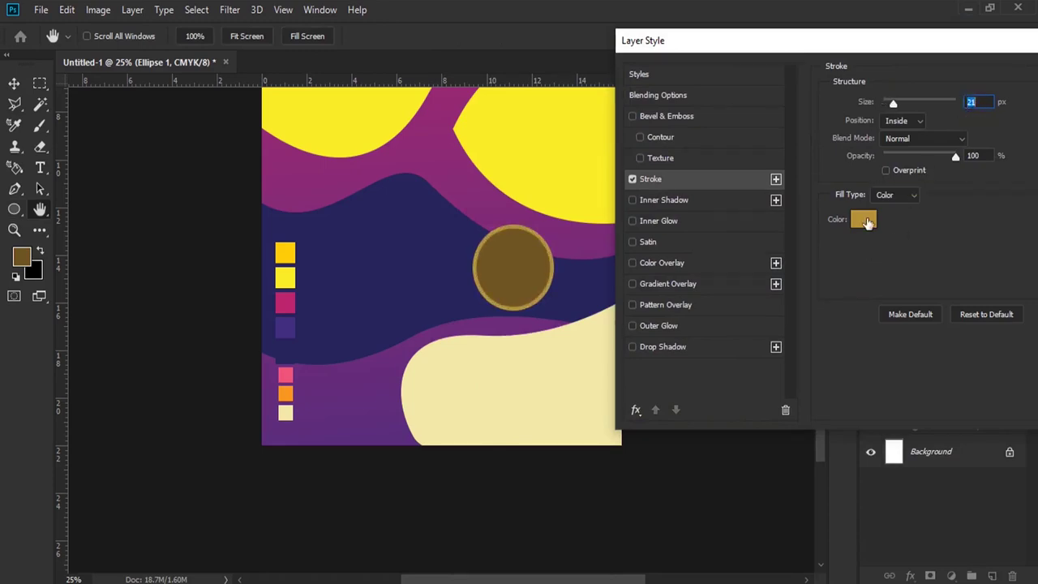
Make the circle's stroke colour white and apply the layer style.
click(863, 219)
click(491, 386)
click(977, 229)
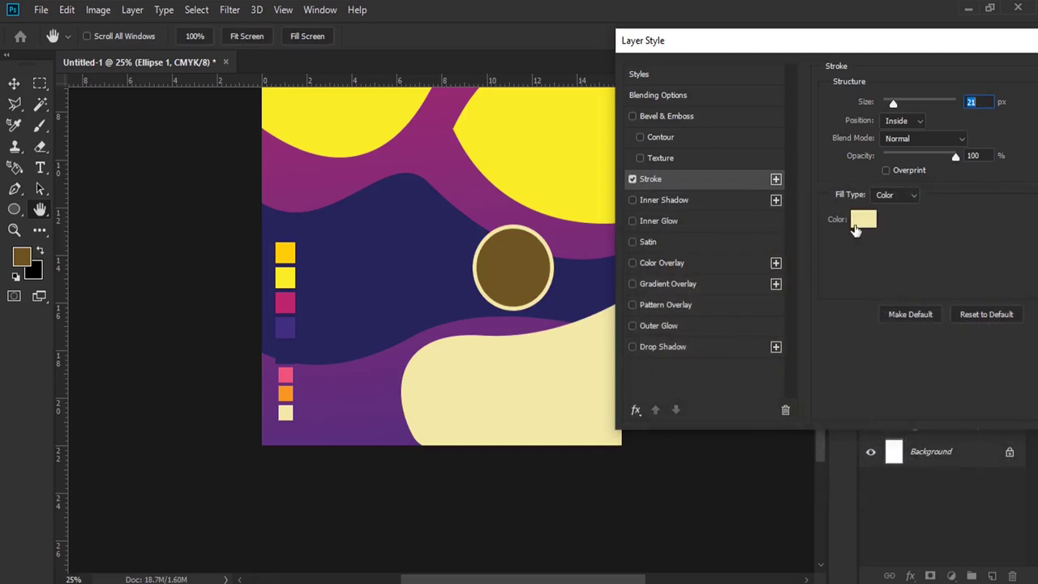
click(856, 230)
drag(695, 309, 572, 213)
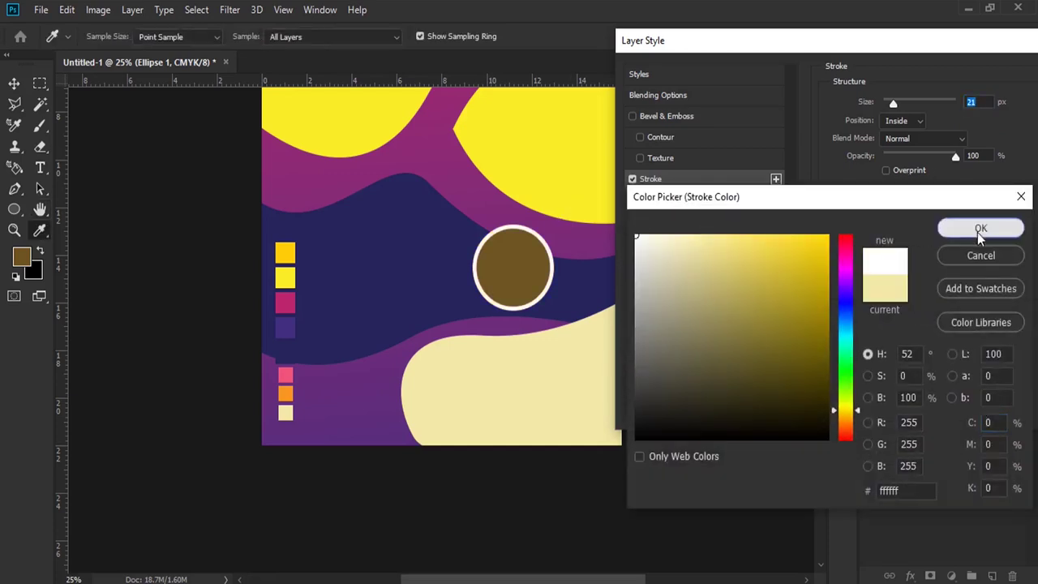
click(979, 230)
drag(952, 54, 829, 55)
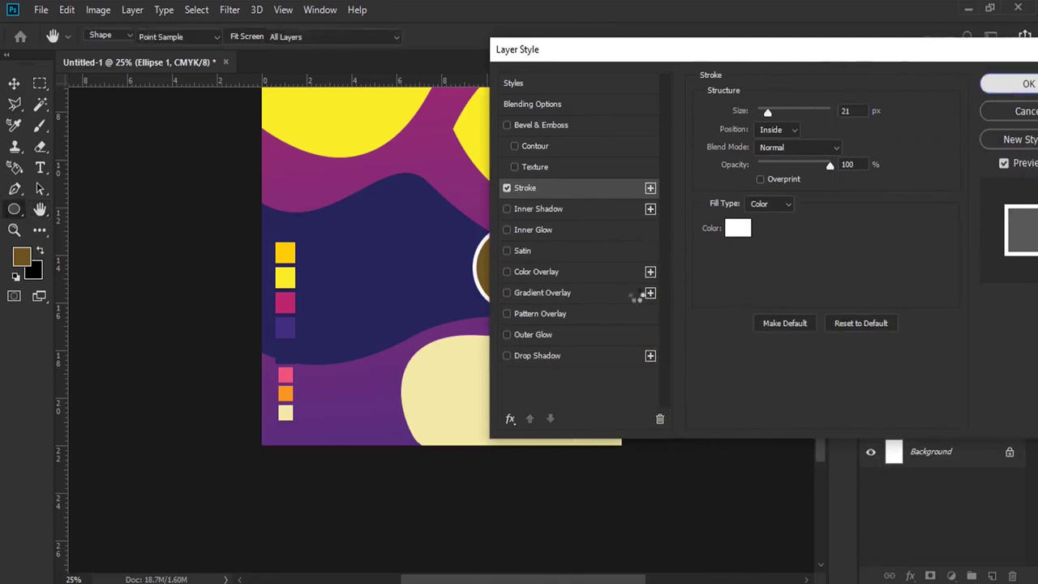
click(994, 84)
Add an empty Layer 1 above the circle and zoom in on it.
click(1021, 174)
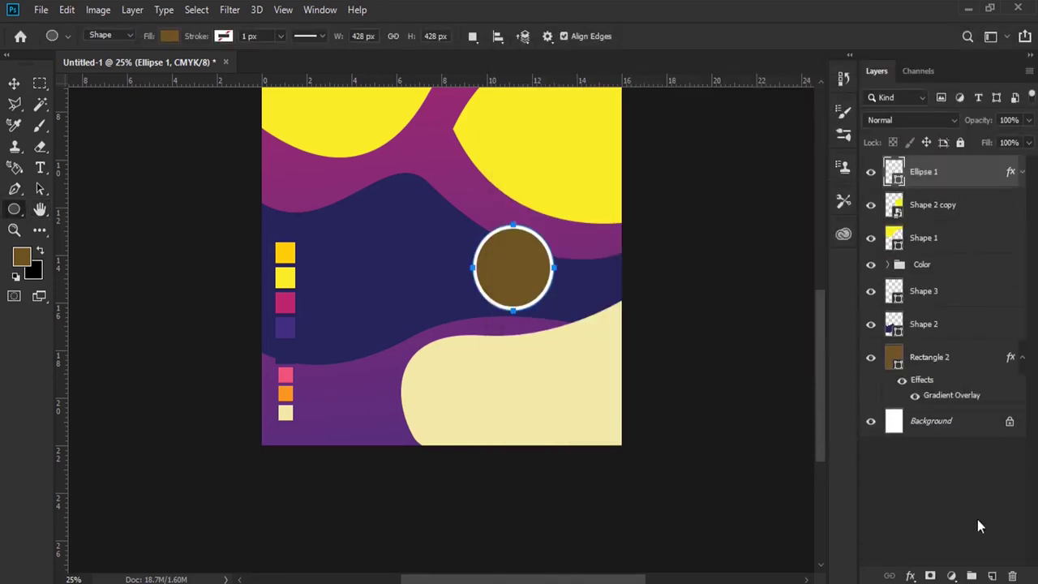
click(991, 575)
click(14, 230)
click(488, 263)
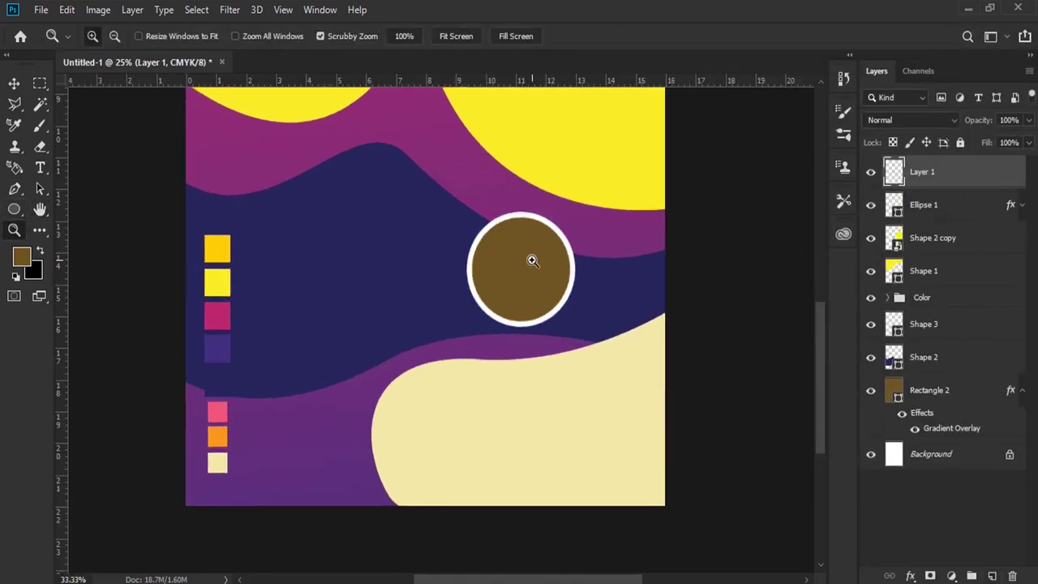
Draw a small circle on the ringed circle's upper-right rim and enlarge it slightly.
click(532, 261)
click(14, 209)
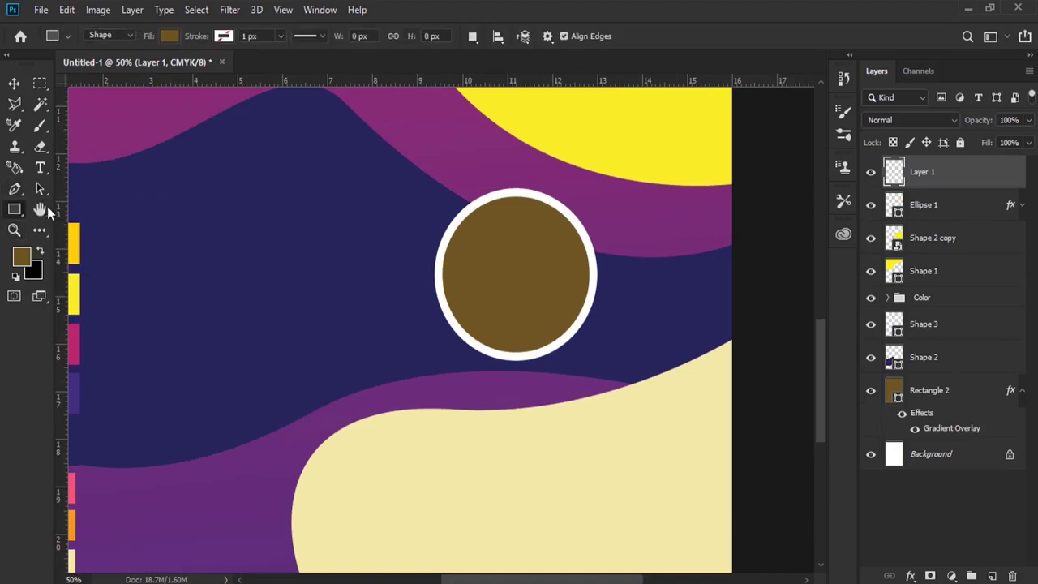
right_click(15, 210)
click(70, 241)
drag(528, 175, 596, 223)
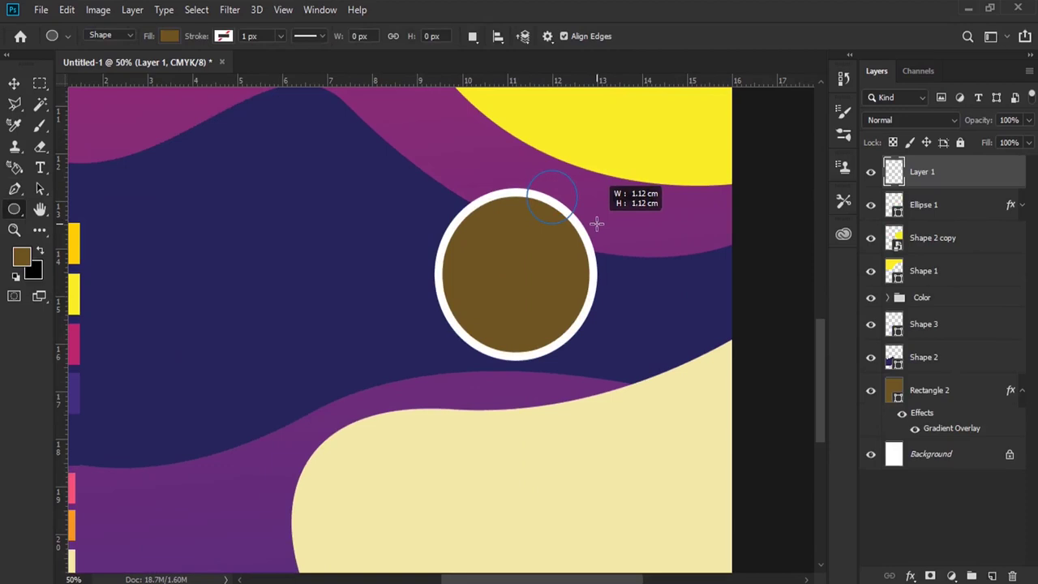
drag(596, 223, 600, 223)
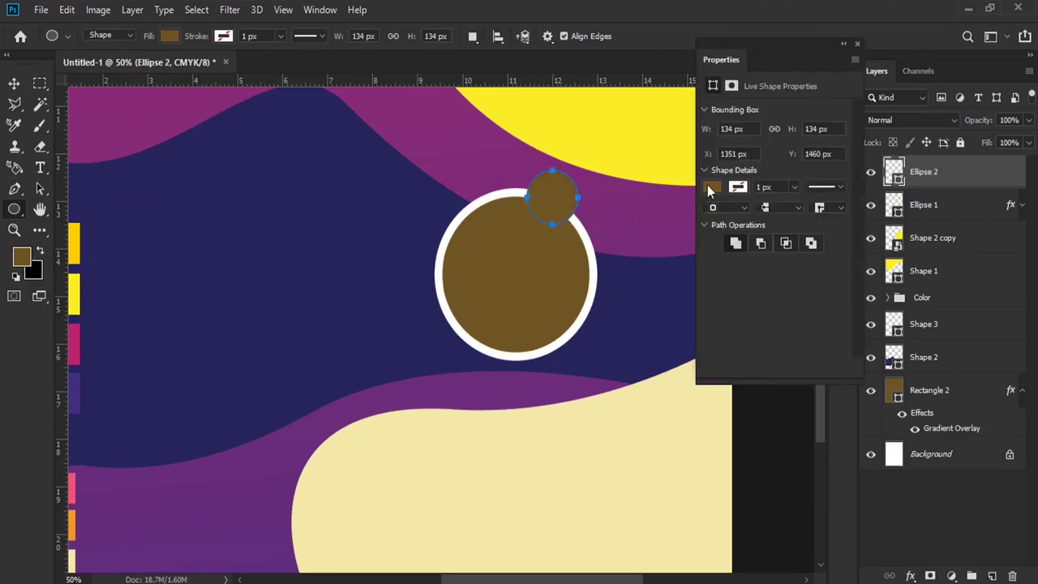
key(ctrl+t)
drag(579, 225, 585, 232)
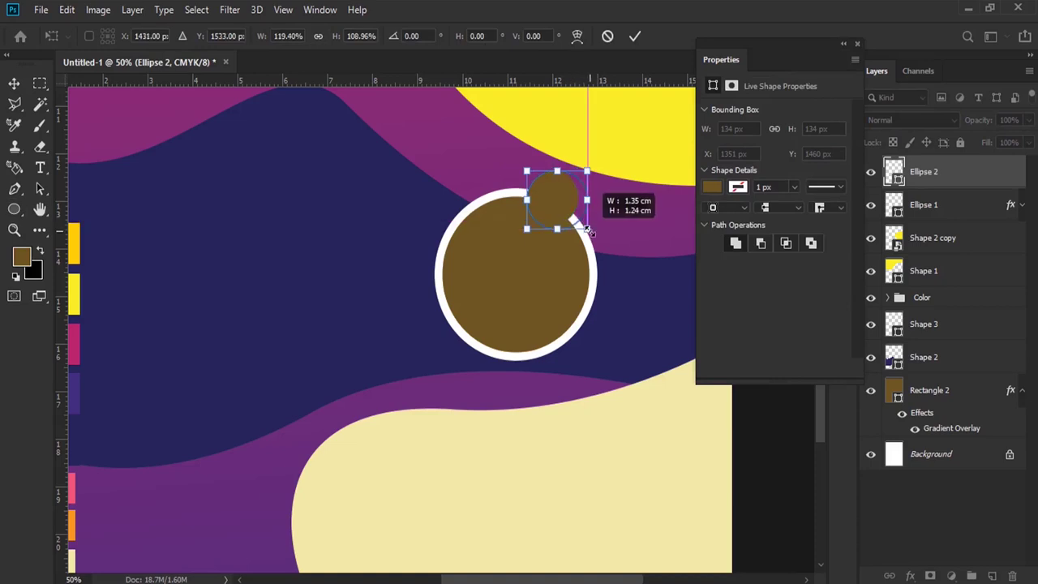
key(Return)
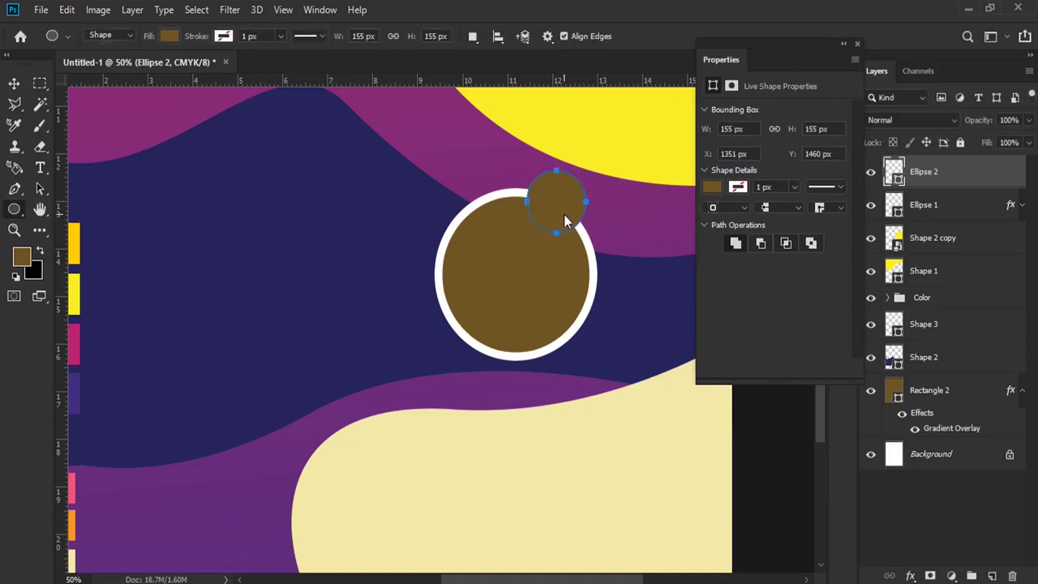
Select both circles and shift them slightly to the right.
click(857, 44)
shift+click(915, 204)
click(22, 84)
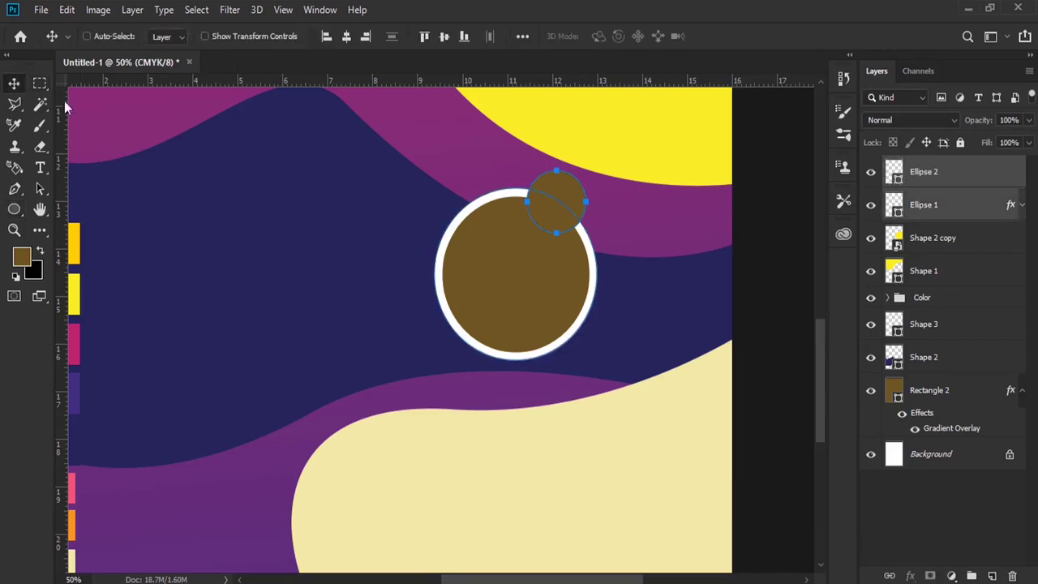
drag(497, 285, 524, 285)
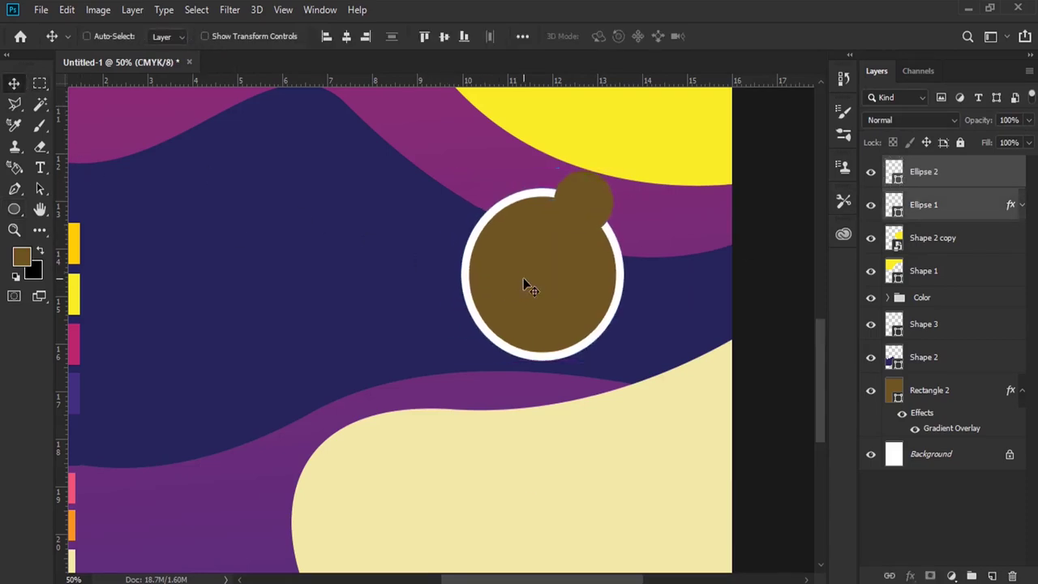
Select only the small circle's layer and open its fill colour.
right_click(590, 245)
click(620, 206)
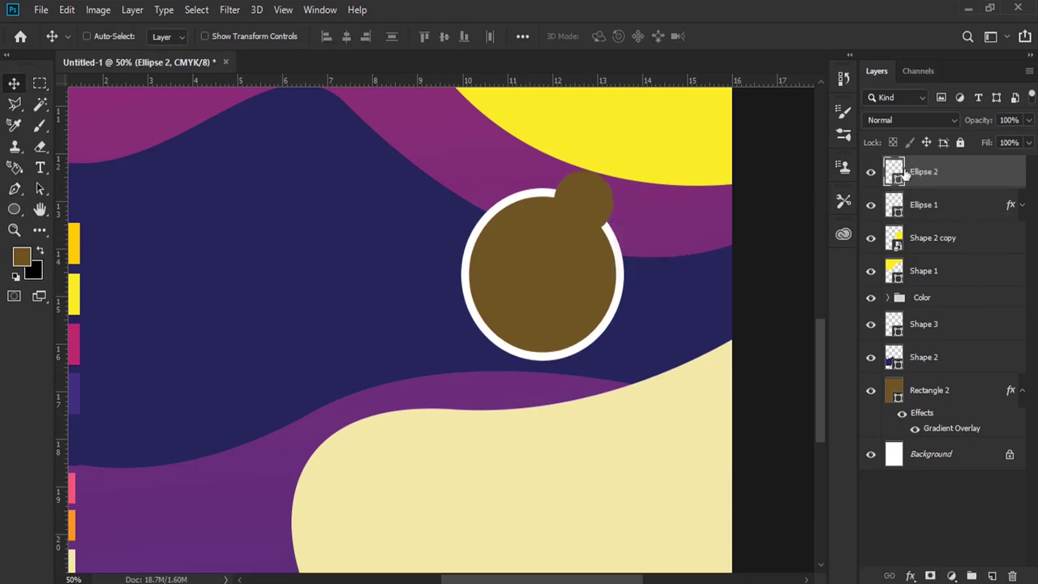
double_click(895, 171)
Fill the small circle with the cream colour sampled from the canvas.
click(582, 493)
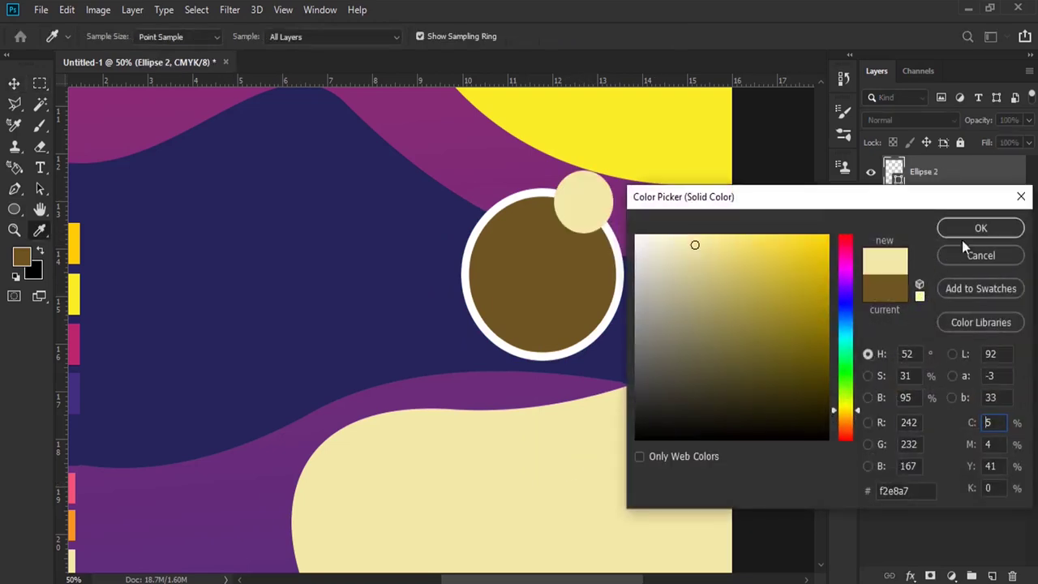
click(966, 233)
drag(257, 322, 384, 322)
Duplicate the ringed circle pair into a row of four and select all eight circle layers.
drag(672, 275, 510, 260)
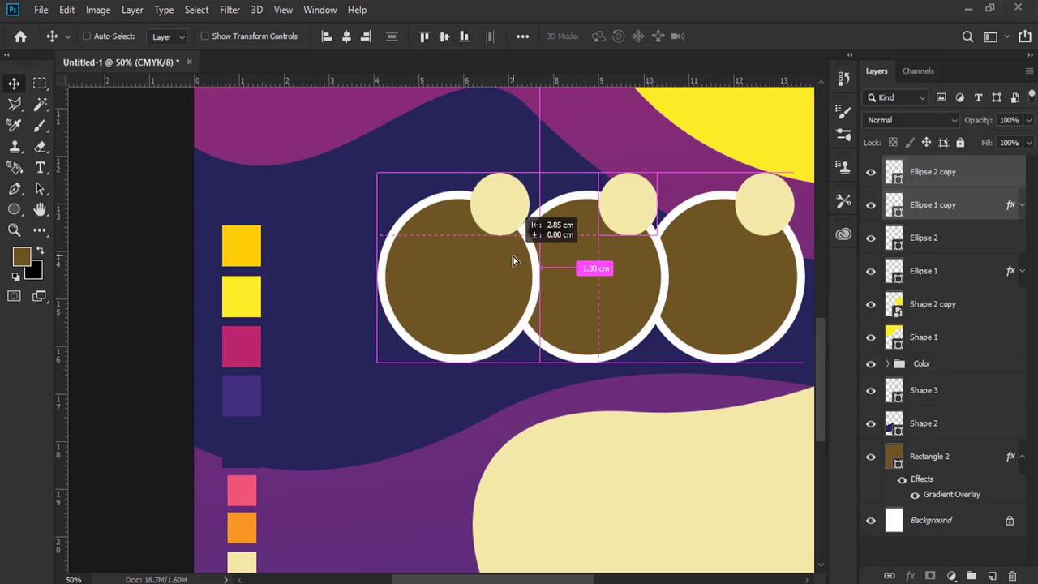
mouse_move(511, 259)
mouse_down()
mouse_move(519, 280)
mouse_move(454, 269)
mouse_up()
scroll(519, 280, left, 1)
scroll(476, 279, left, 2)
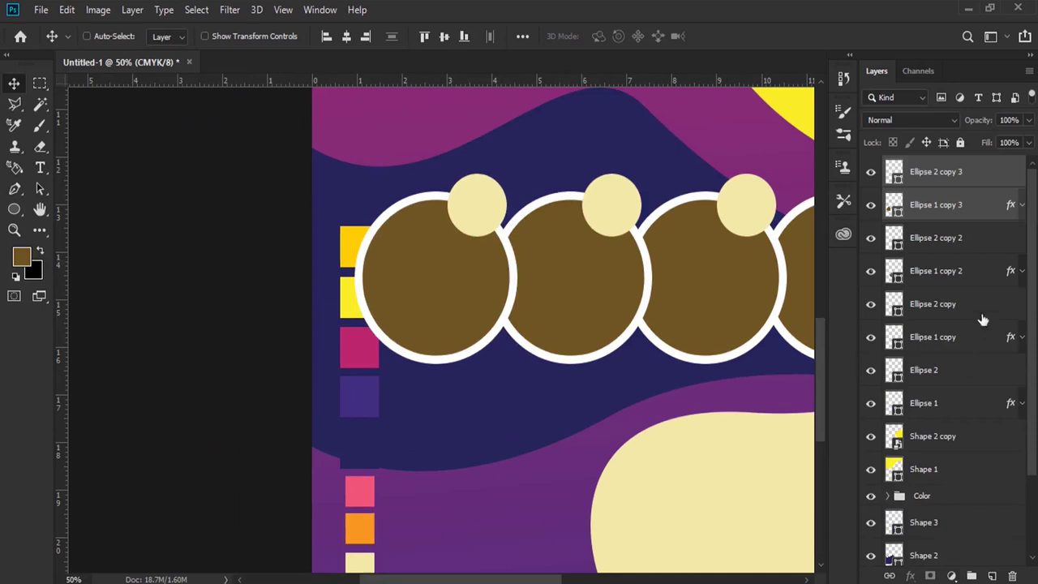
click(962, 173)
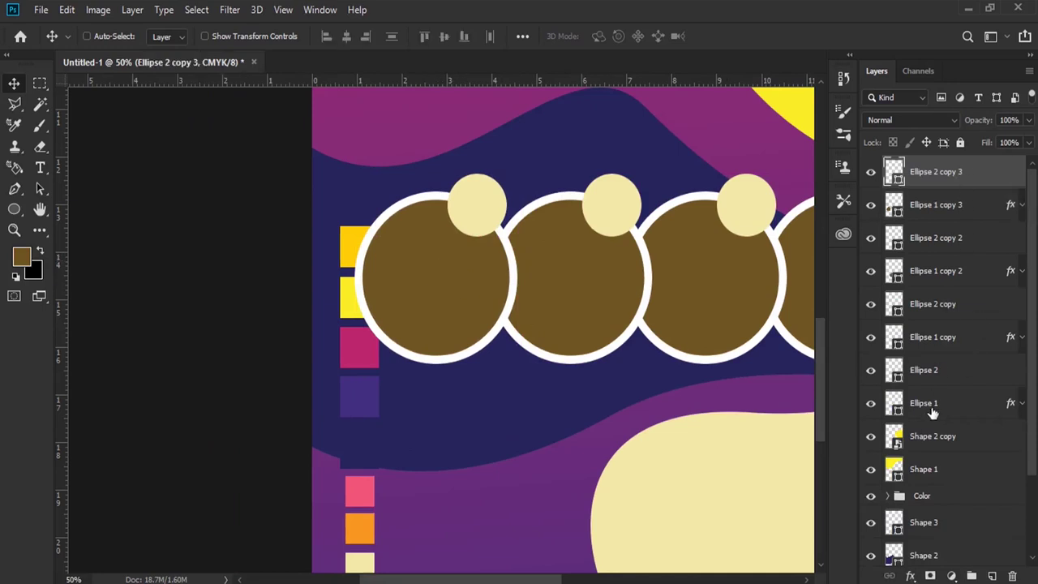
shift+click(931, 410)
click(14, 229)
alt+click(481, 325)
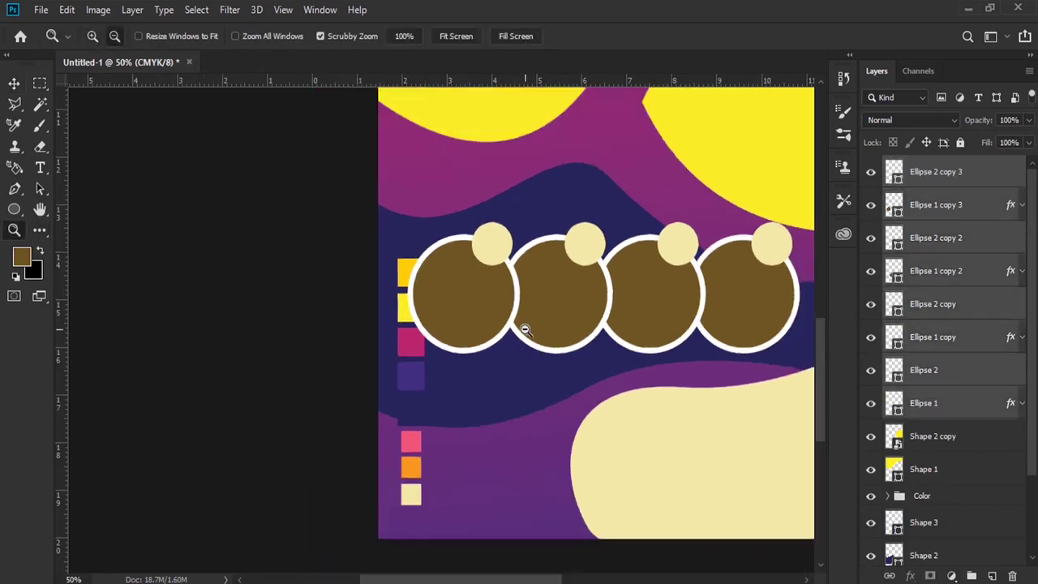
Shift the row of circles right, scale it to 104%, and nudge it down two steps.
click(14, 83)
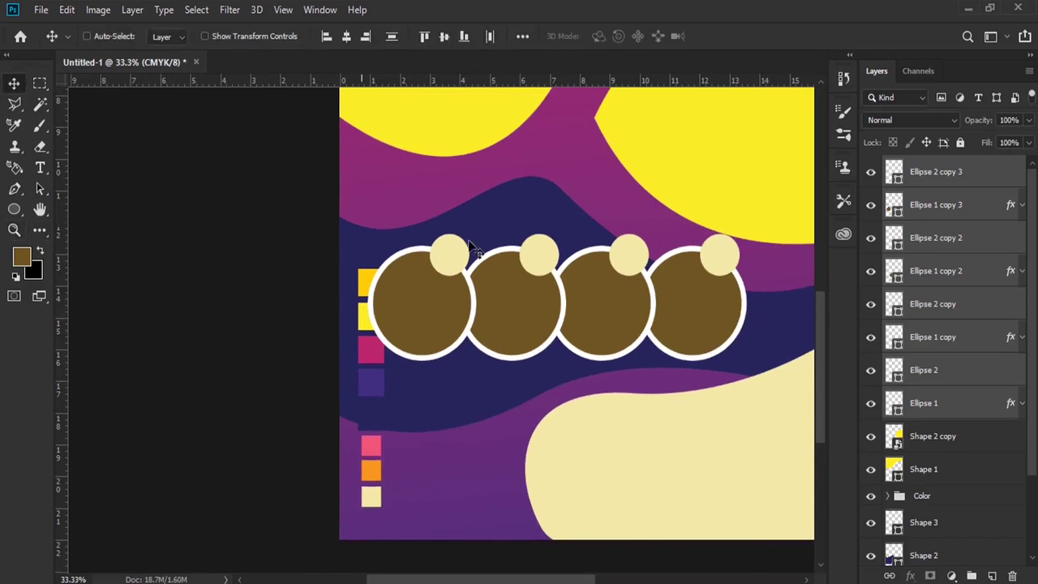
drag(706, 287, 737, 288)
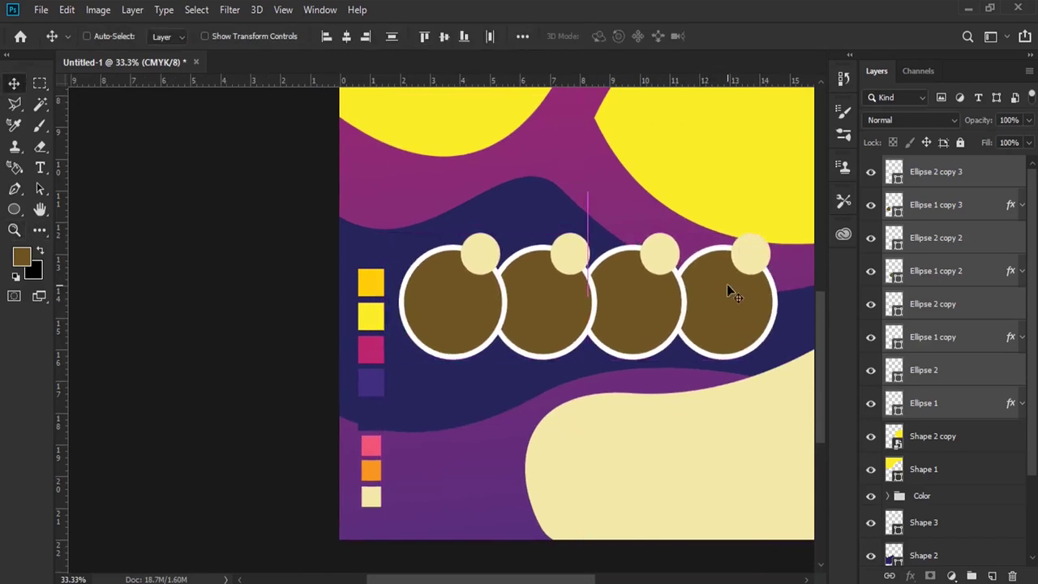
key(ctrl+t)
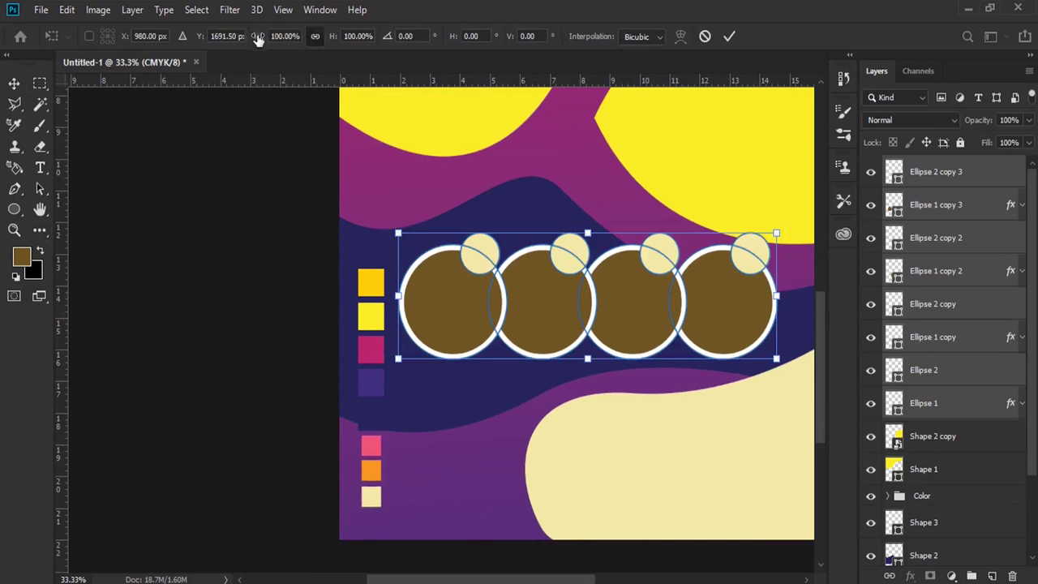
drag(254, 35, 261, 39)
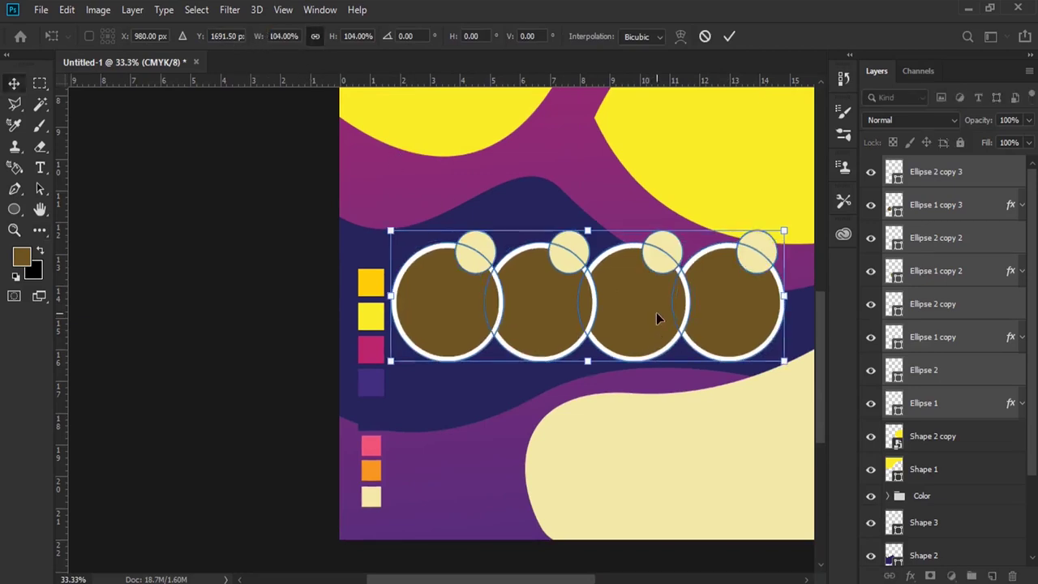
key(Return)
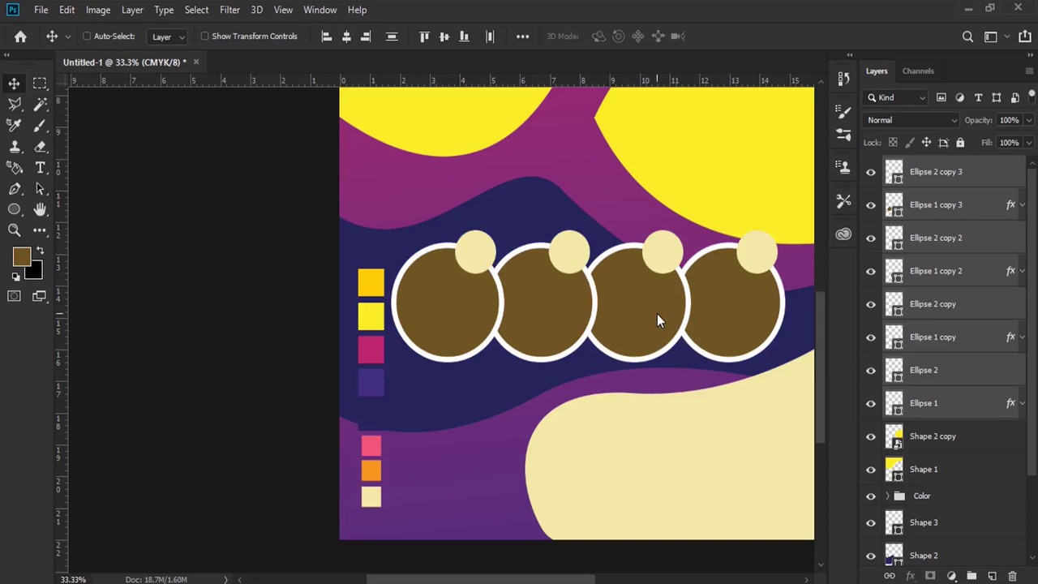
key(Down)
key(Down)
key(Down)
key(Down)
key(Down)
key(Down)
key(Down)
key(Down)
key(Down)
key(Down)
key(Down)
key(Down)
key(Down)
key(Down)
key(Down)
key(Down)
key(Down)
key(Down)
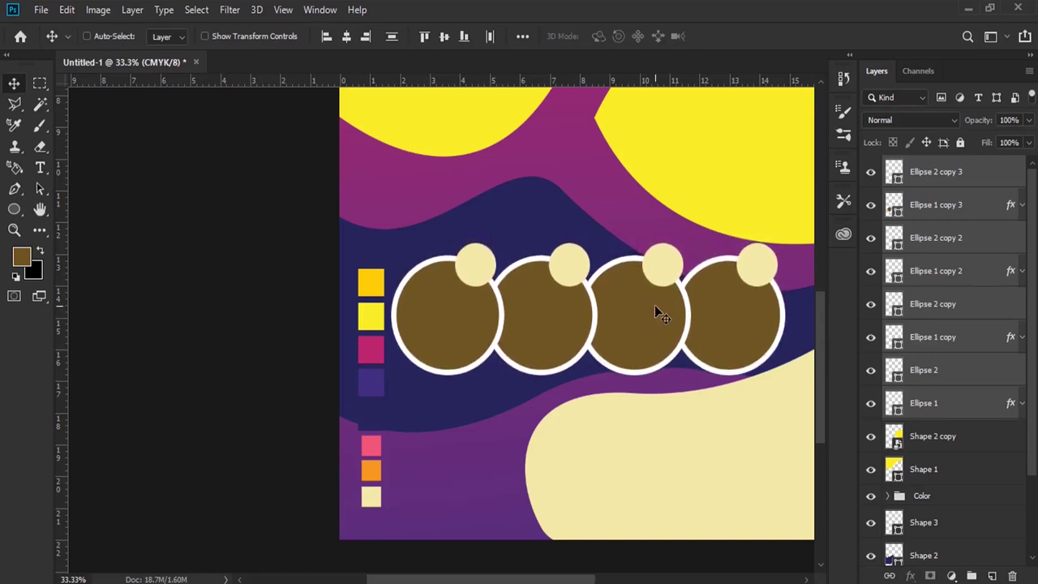
key(Down)
key(Down)
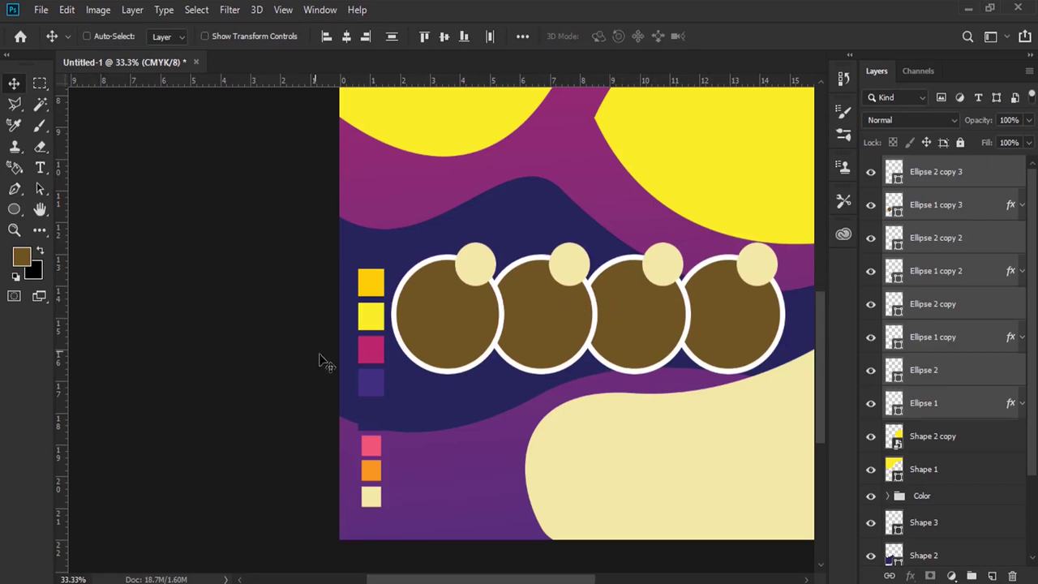
Colour the third small dot orange using the swatch colour.
right_click(373, 293)
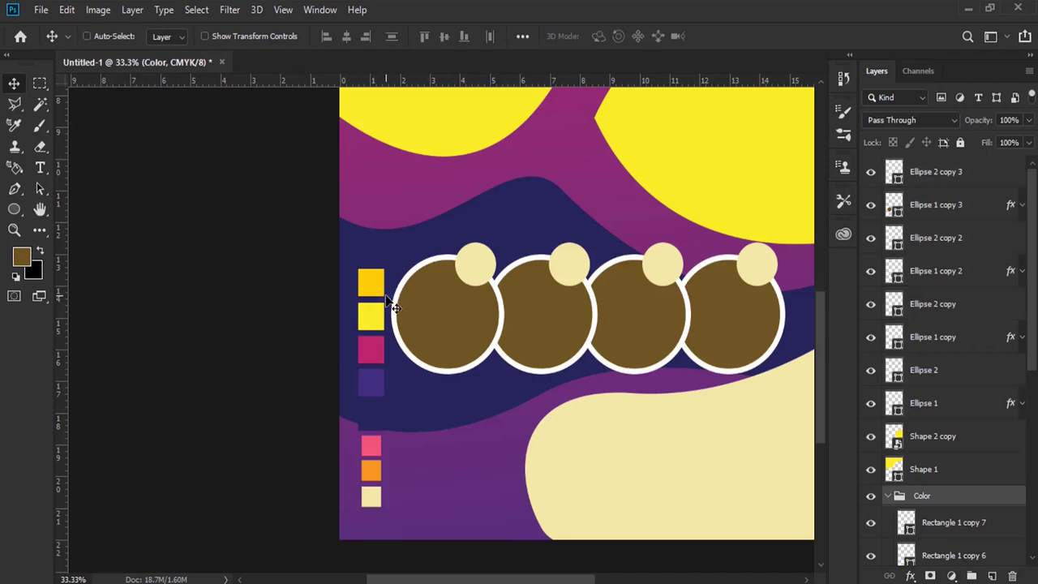
right_click(663, 261)
click(685, 269)
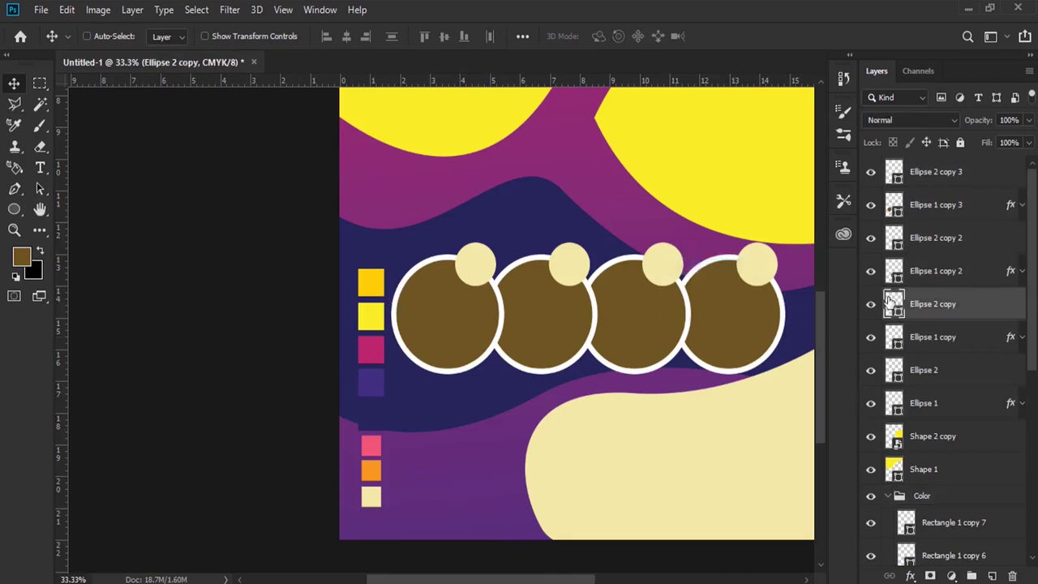
double_click(893, 304)
click(370, 471)
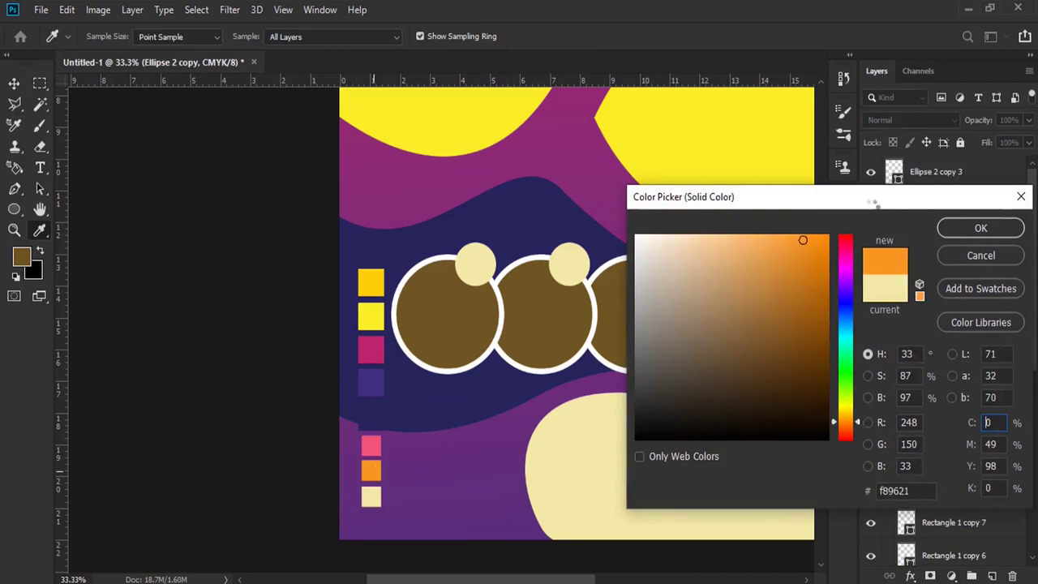
click(981, 227)
Colour the second small dot pink and the first one magenta.
right_click(576, 262)
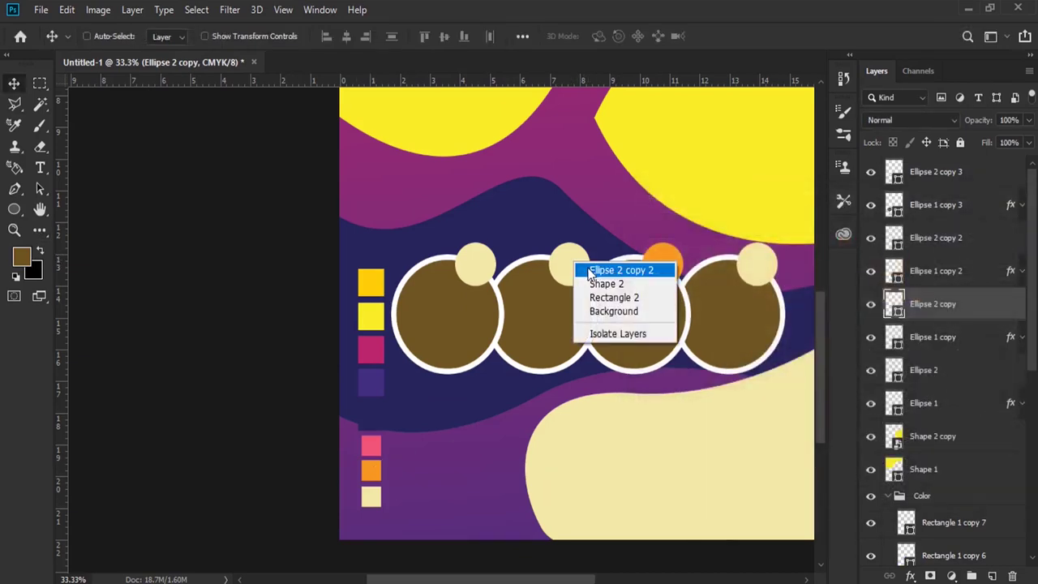
click(614, 268)
double_click(894, 237)
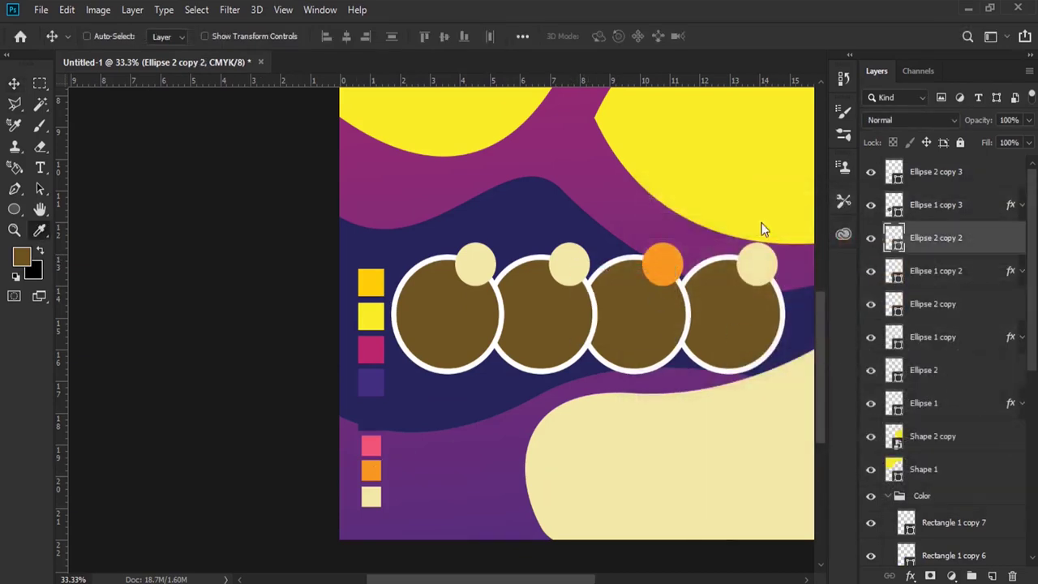
click(378, 443)
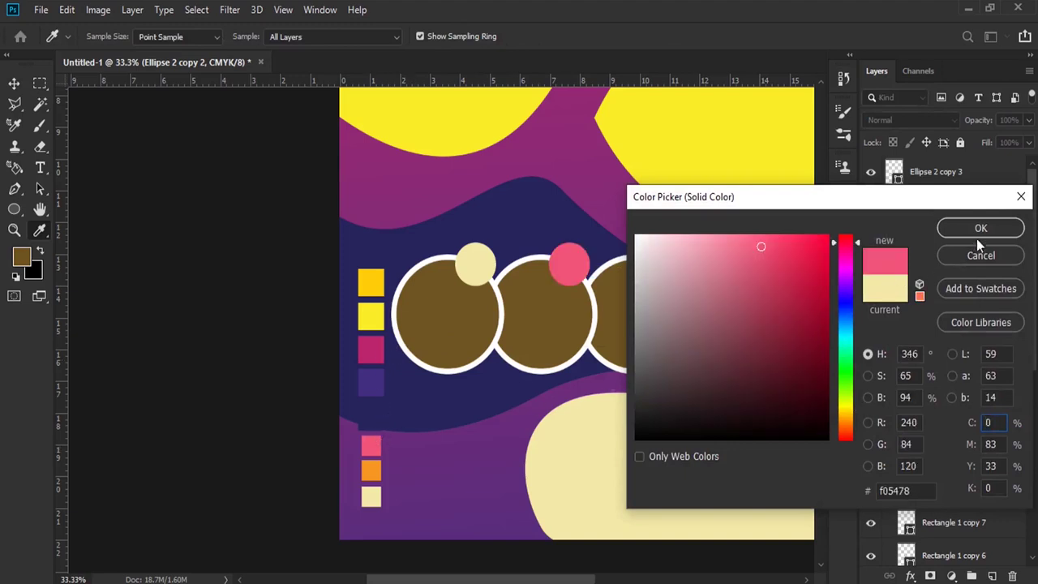
click(980, 229)
ctrl+click(479, 262)
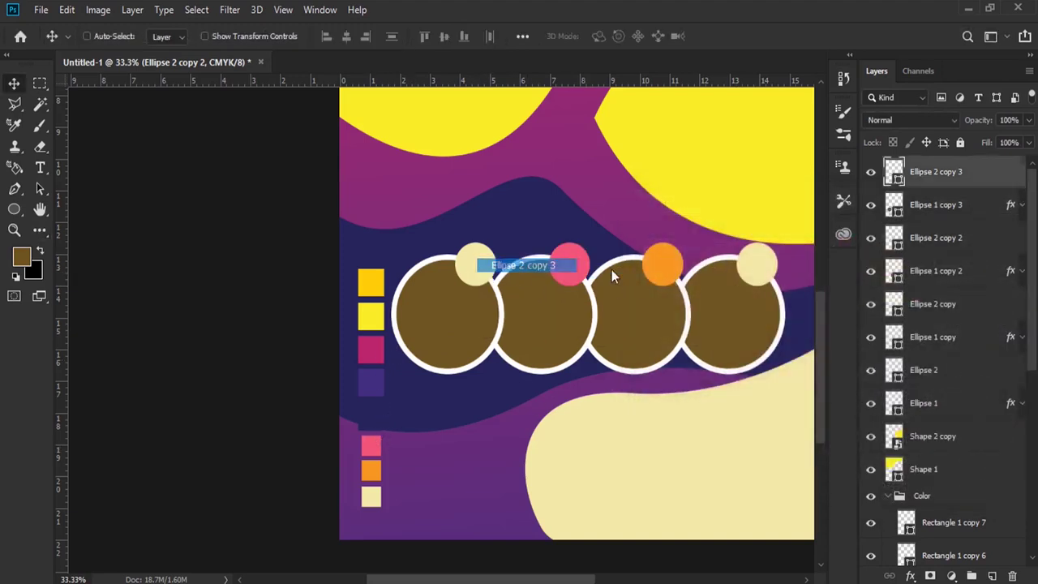
click(372, 349)
click(957, 228)
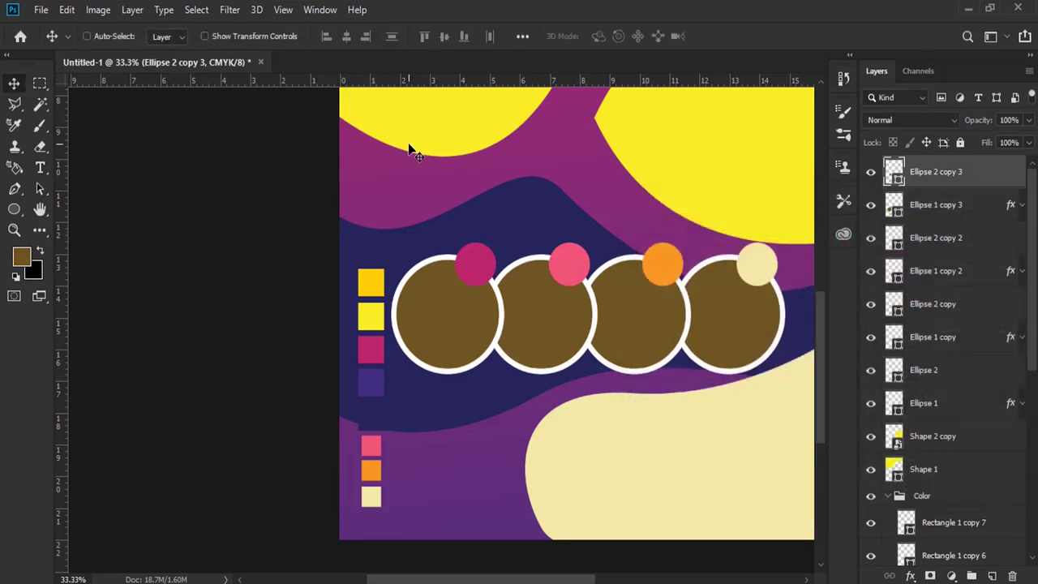
Collapse the Color group and hide the colour swatch squares.
scroll(579, 324, down, 2)
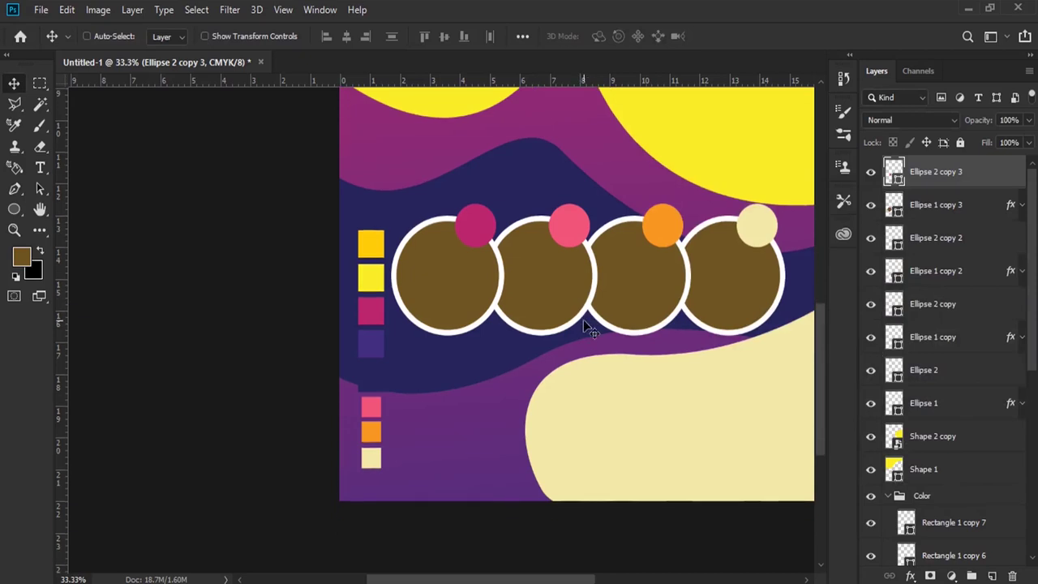
scroll(942, 364, down, 3)
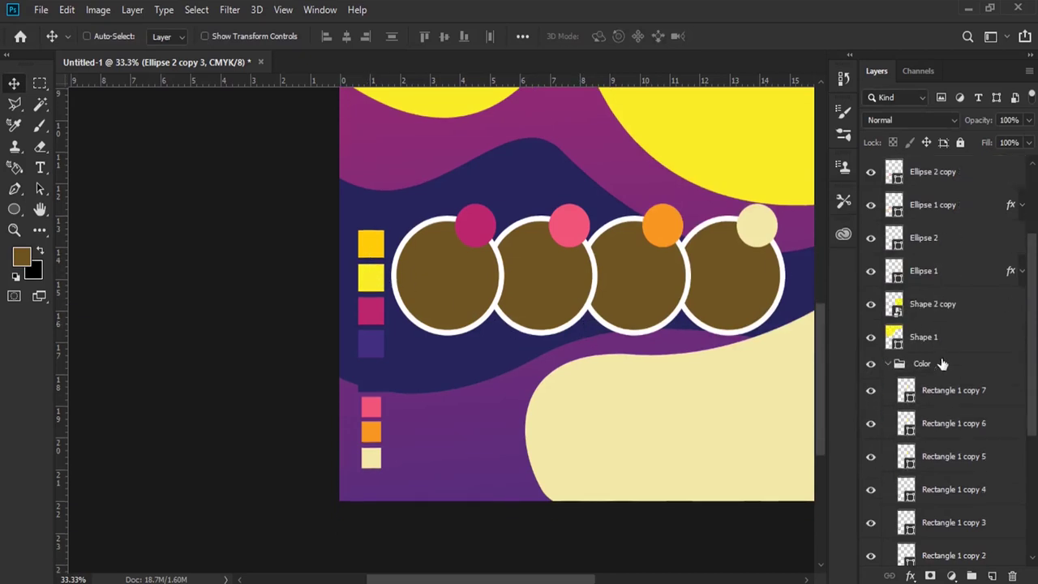
click(891, 364)
click(873, 393)
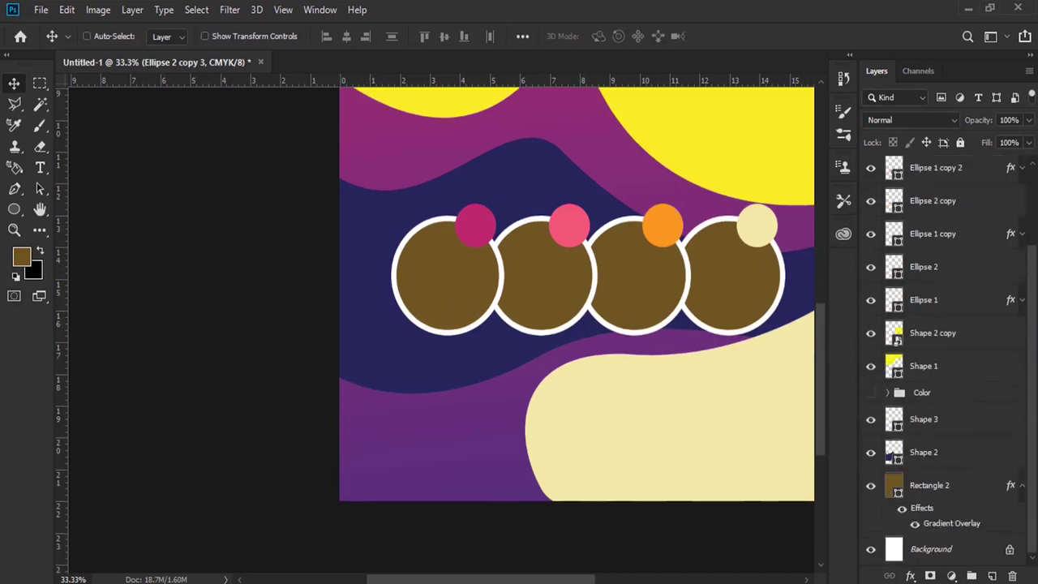
click(14, 211)
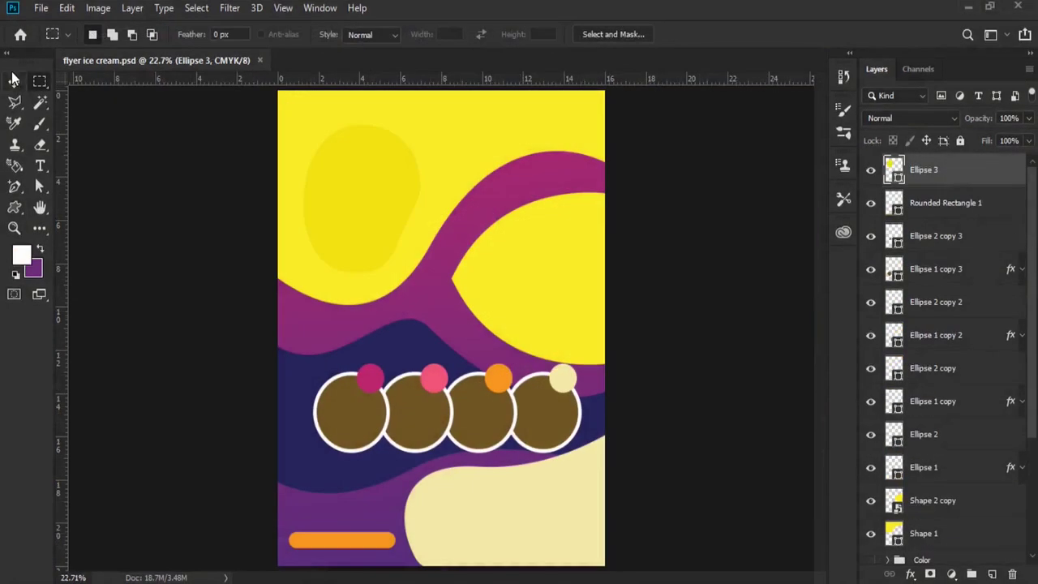
click(14, 82)
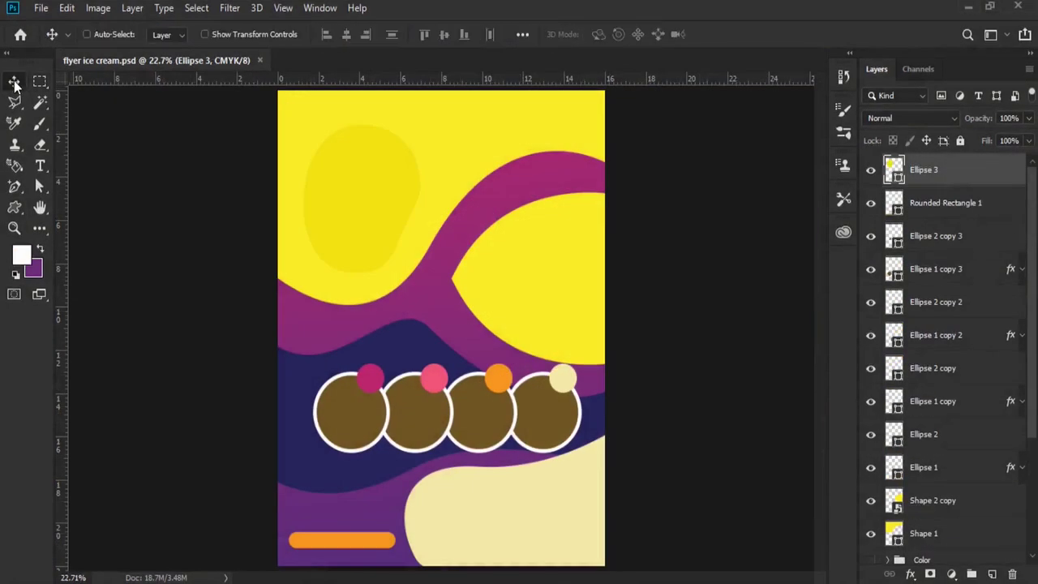
Place the IceCreamScoops_Lead photo above Shape 2 copy and clip it into the oval.
right_click(528, 243)
click(570, 250)
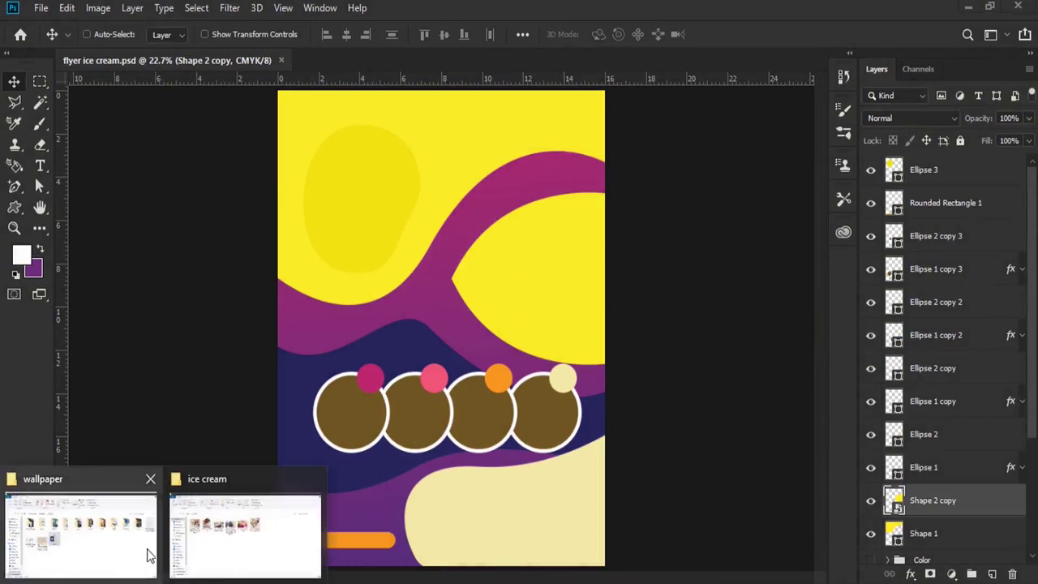
click(261, 509)
drag(478, 253, 247, 571)
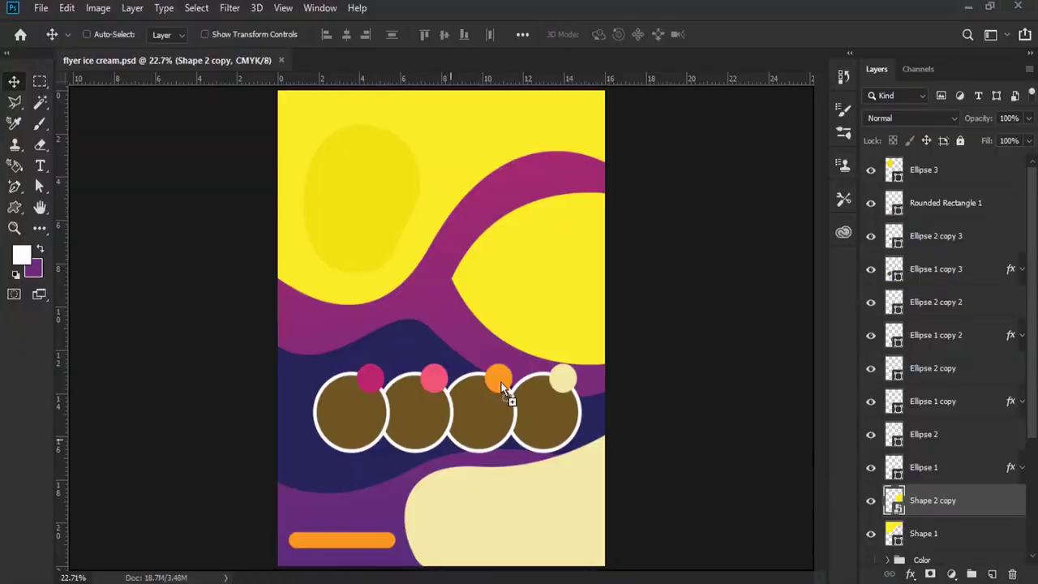
mouse_move(247, 572)
mouse_down()
mouse_move(524, 308)
mouse_move(555, 255)
mouse_up()
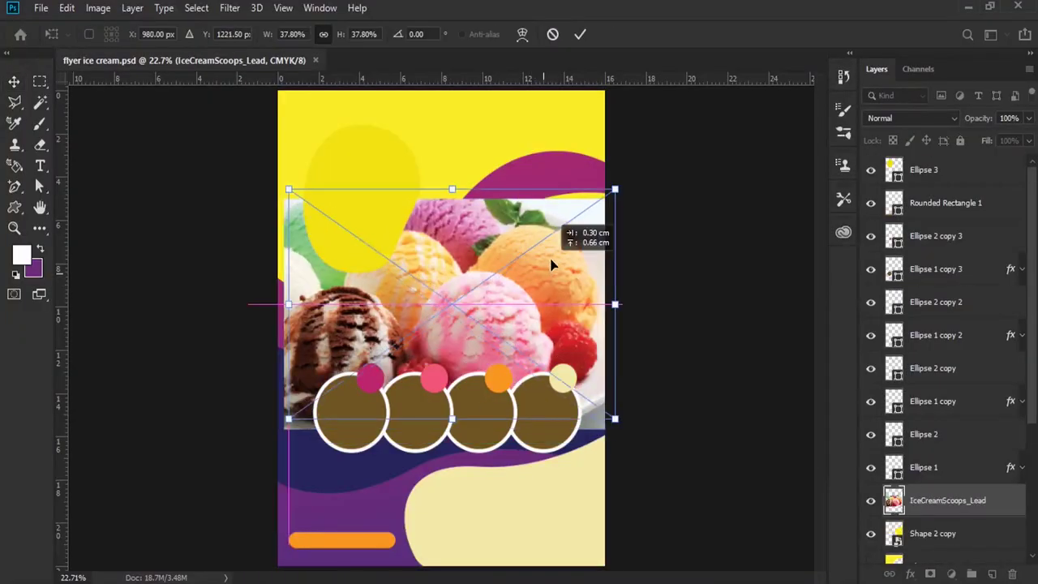
key(Return)
right_click(964, 493)
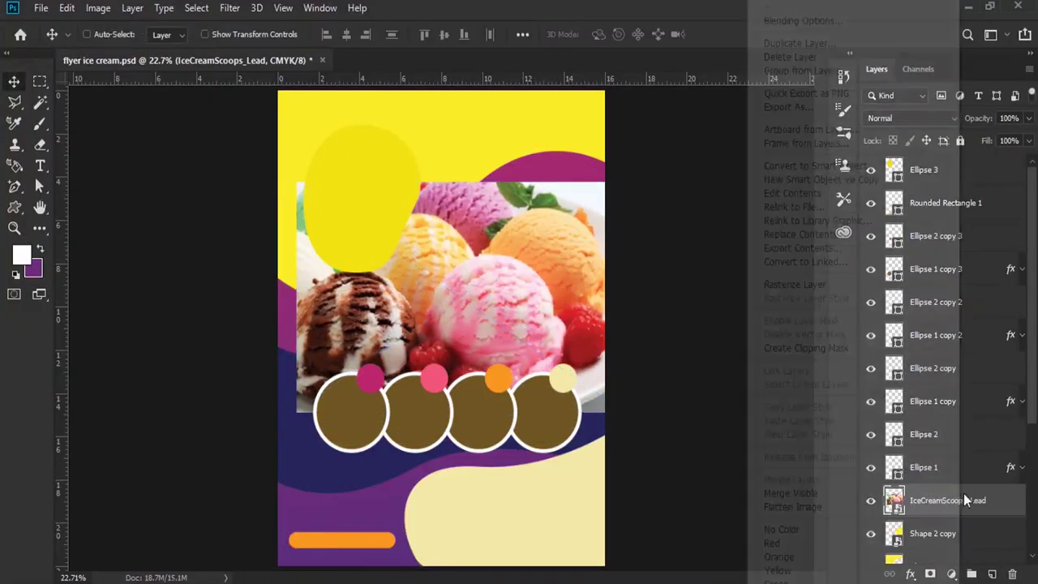
click(850, 349)
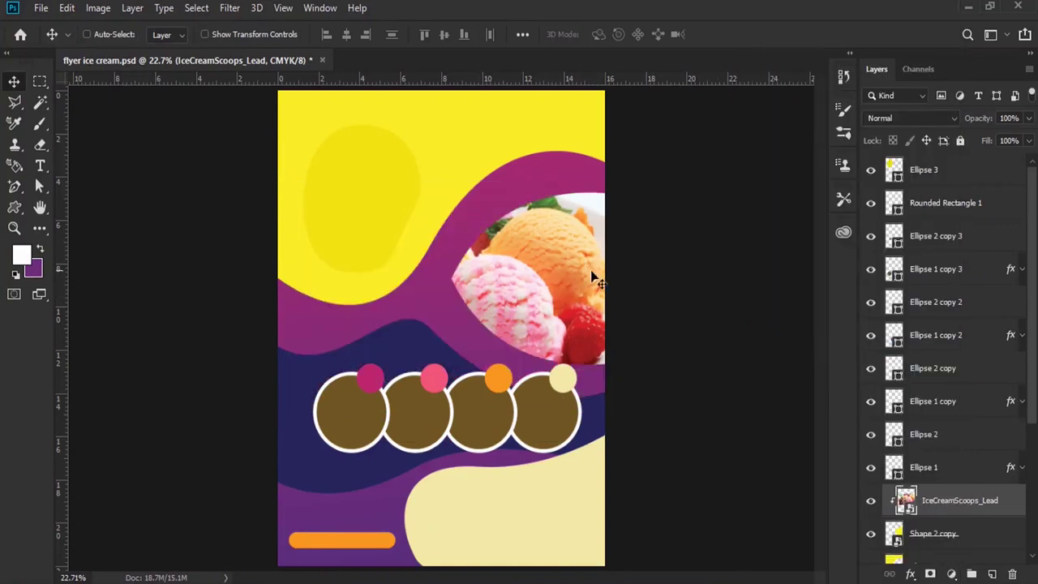
drag(573, 277, 586, 272)
Flip the scoops photo horizontally and scale it to 28.71% to fit the oval.
click(67, 8)
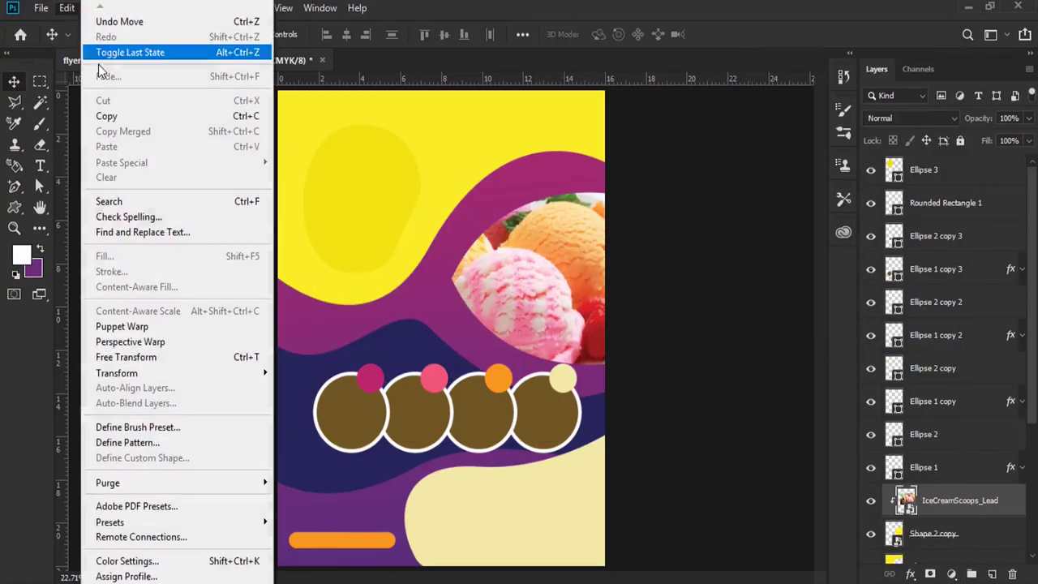
click(243, 357)
drag(315, 404, 357, 375)
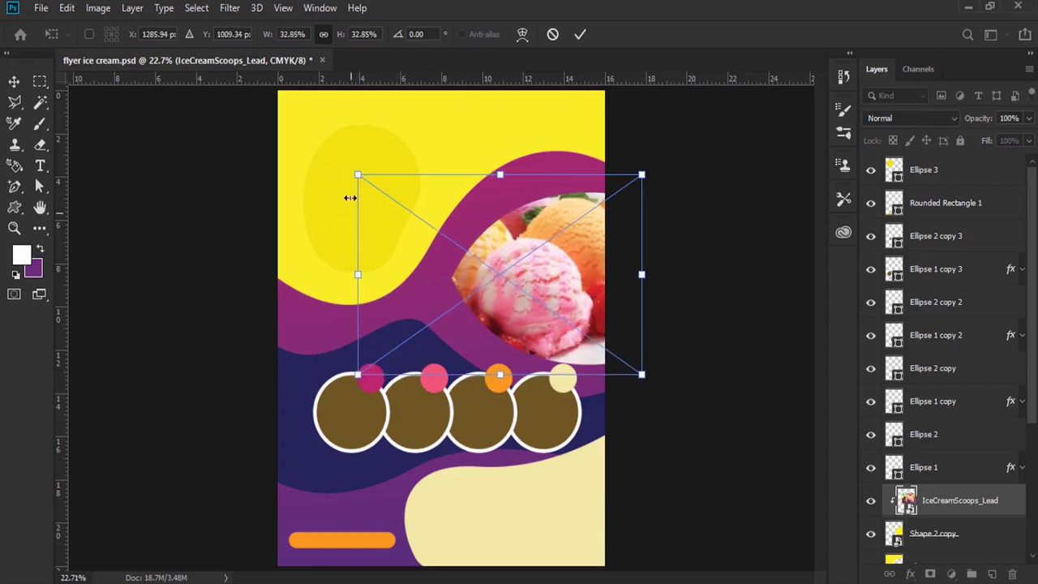
drag(357, 177, 381, 192)
right_click(517, 265)
click(584, 445)
mouse_move(547, 278)
mouse_down()
mouse_move(573, 278)
mouse_move(556, 278)
mouse_up()
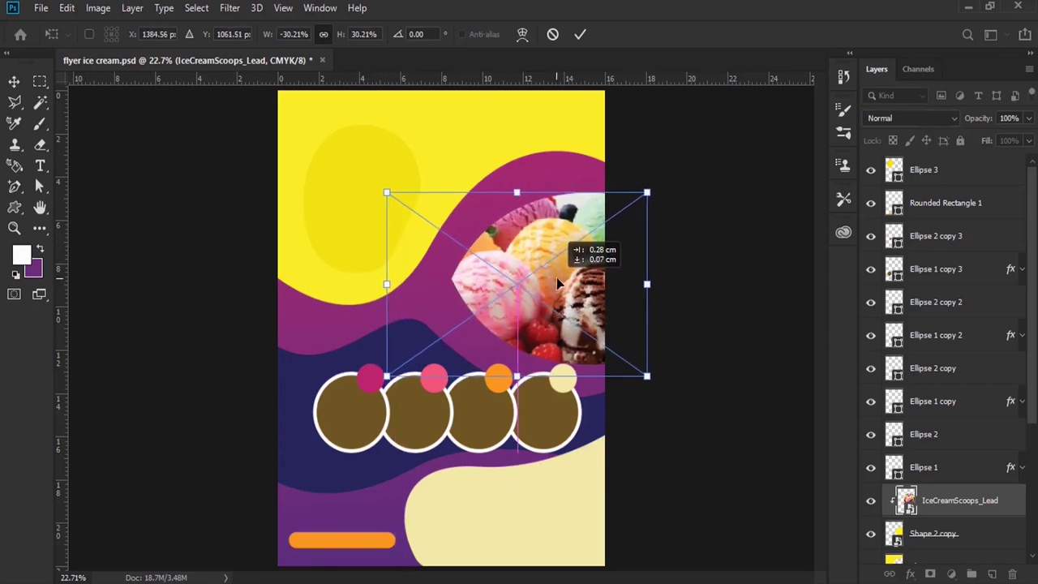
drag(386, 376, 398, 366)
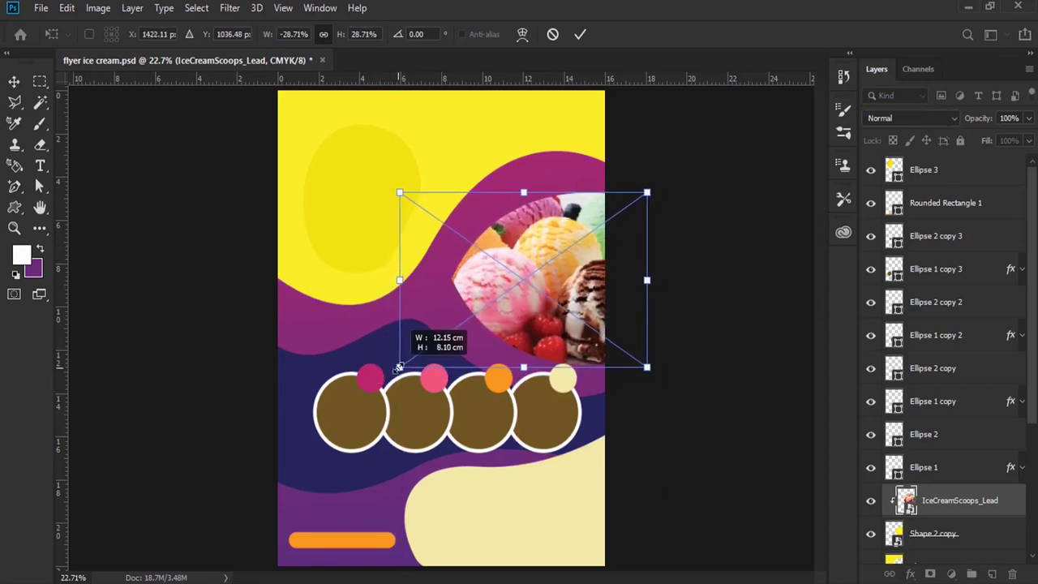
key(Return)
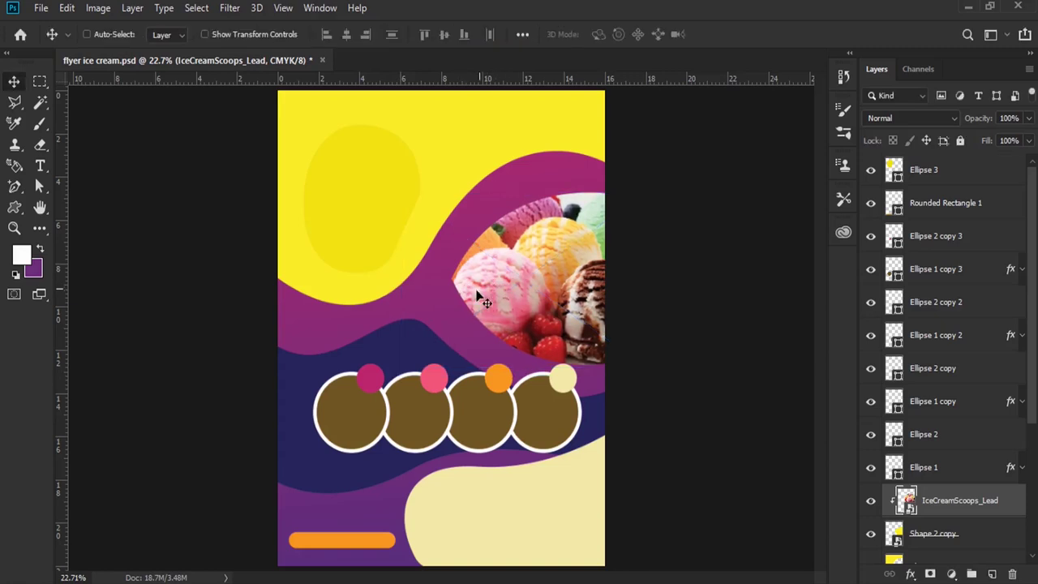
right_click(555, 422)
Select Ellipse 1 and place the delish-blueberry photo into the flyer.
click(584, 428)
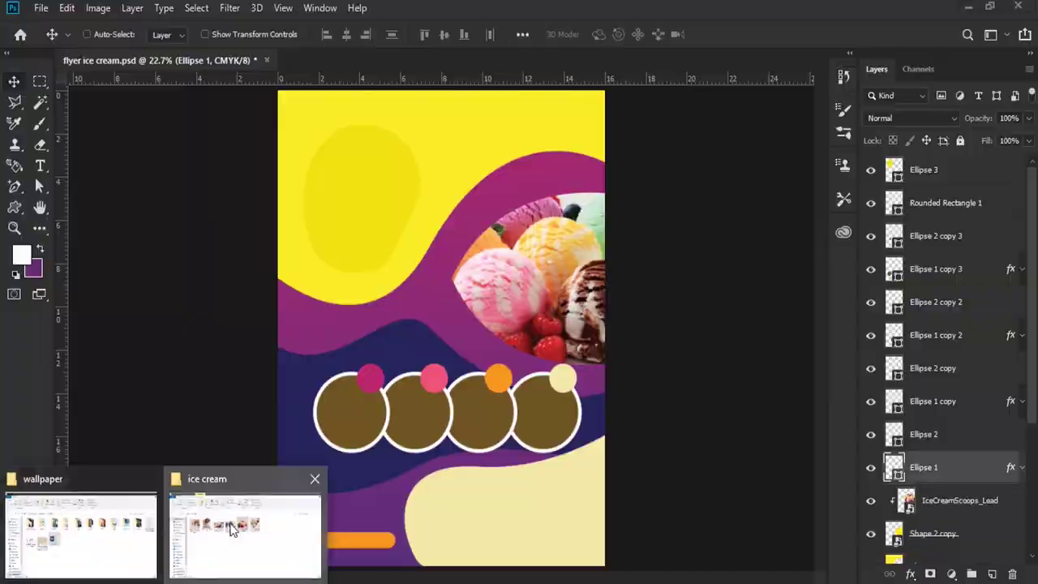
click(236, 527)
click(401, 286)
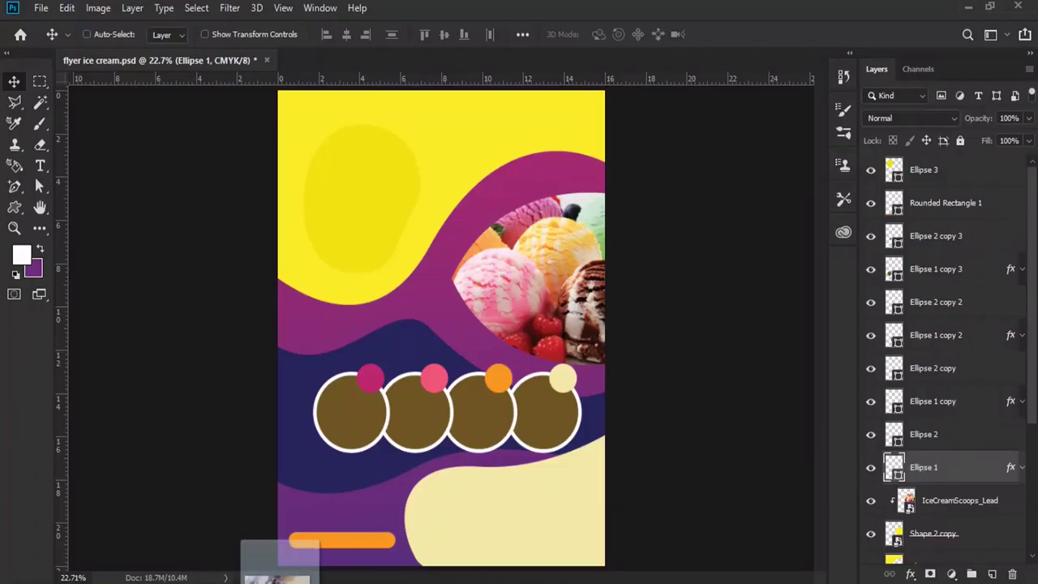
drag(398, 292, 473, 300)
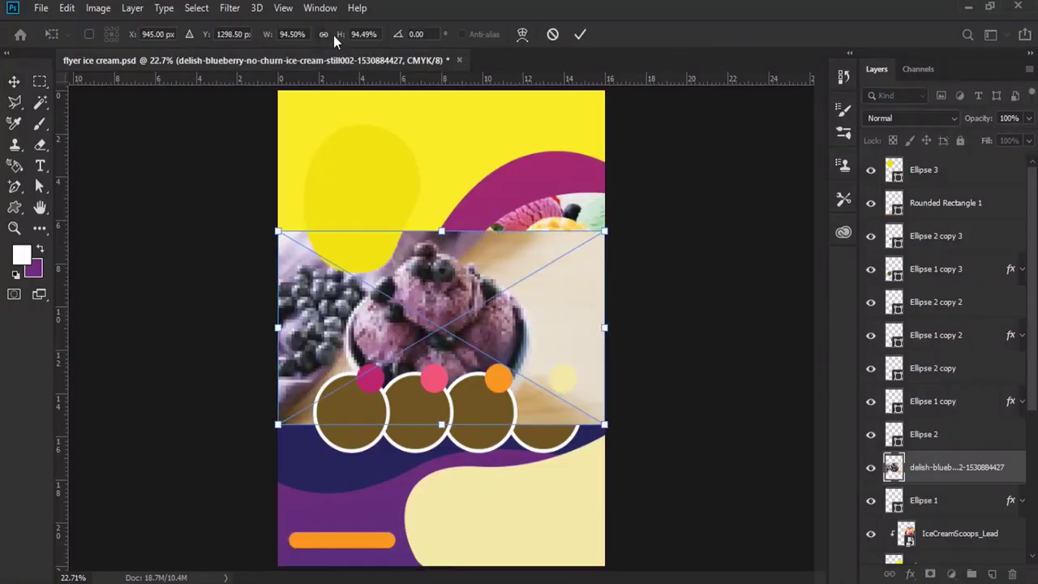
Scale the blueberry photo to about 46% over the rightmost circle.
drag(272, 39, 241, 45)
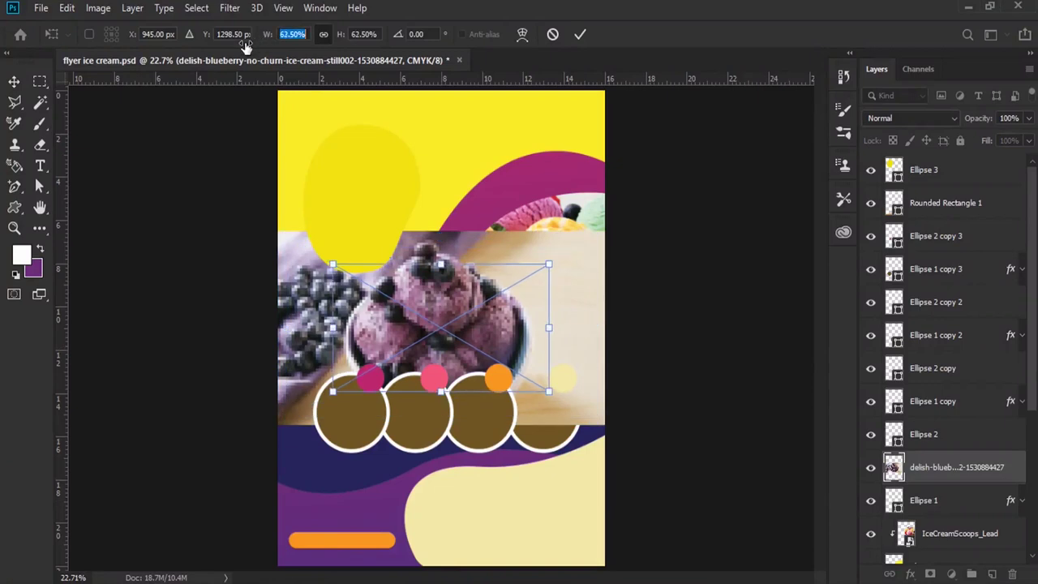
drag(529, 358, 636, 435)
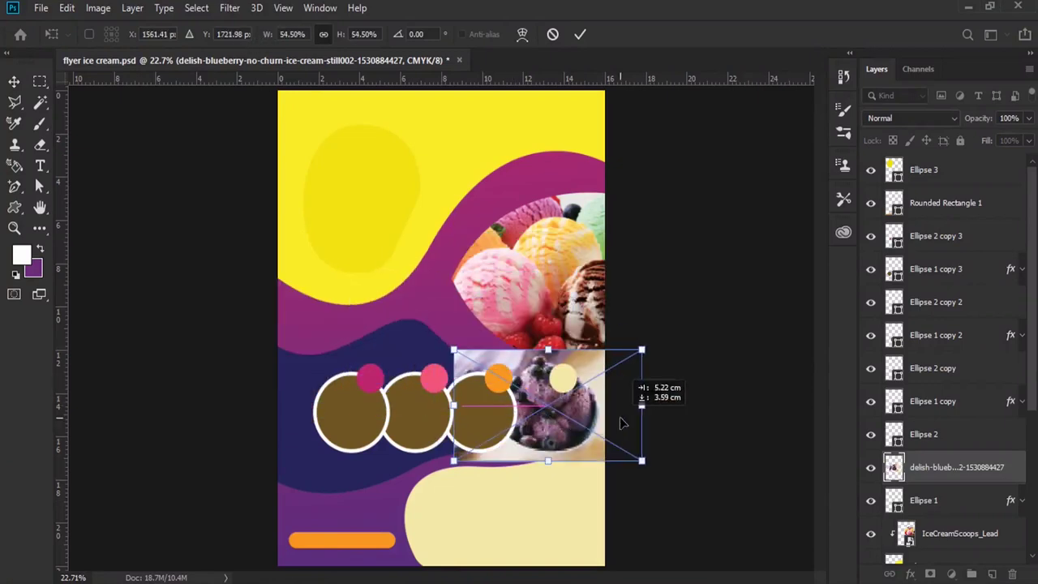
drag(457, 346, 482, 365)
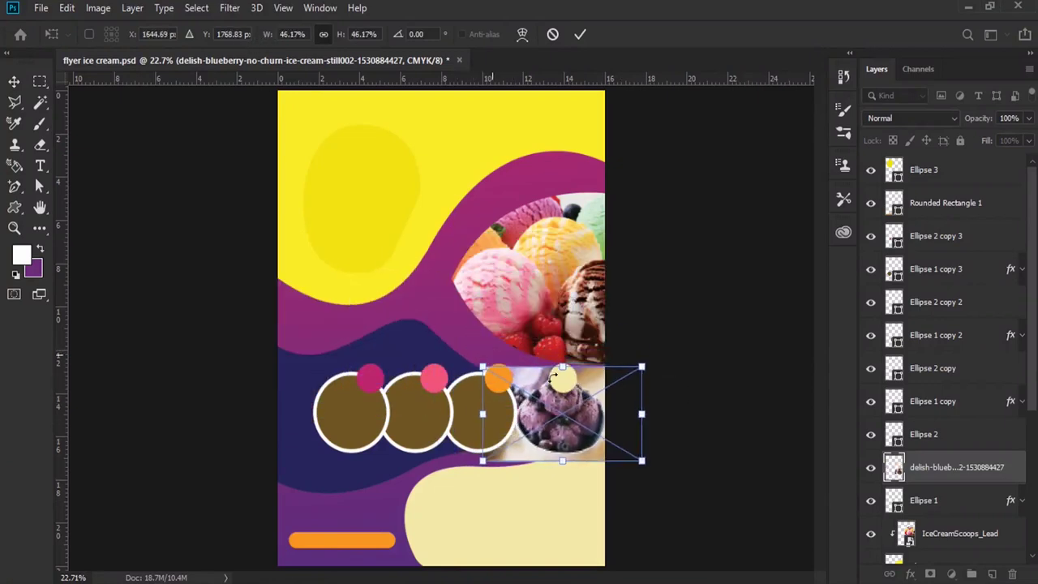
drag(590, 395, 577, 394)
key(Return)
Clip the blueberry photo into its circle and select the Ellipse 1 copy layer.
right_click(949, 468)
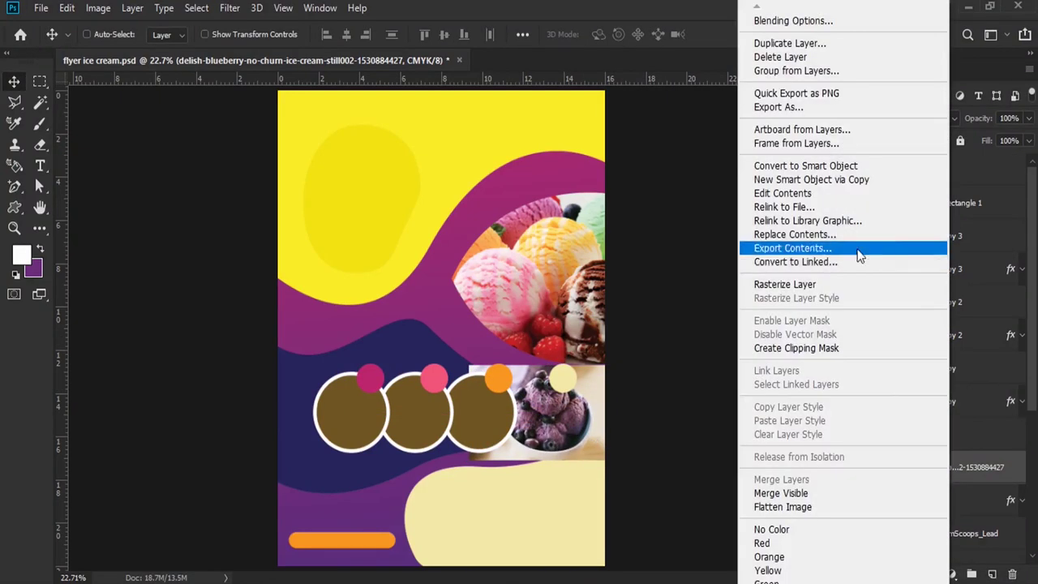
click(814, 348)
right_click(496, 412)
click(527, 422)
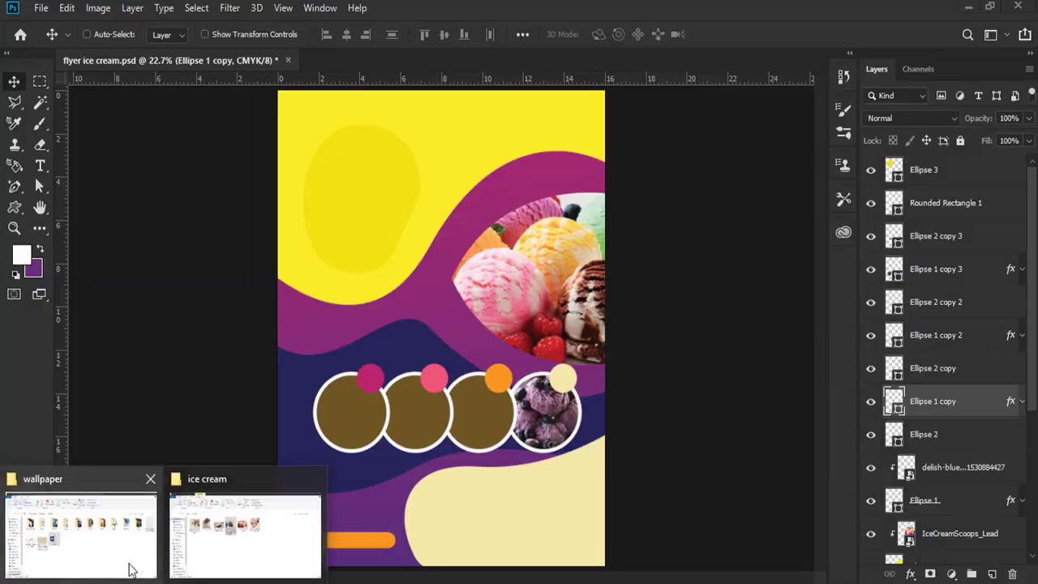
Place the chocolate-cups photo at 36.69% over the third circle.
click(241, 522)
mouse_move(335, 215)
mouse_down()
mouse_move(287, 532)
mouse_move(382, 499)
mouse_up()
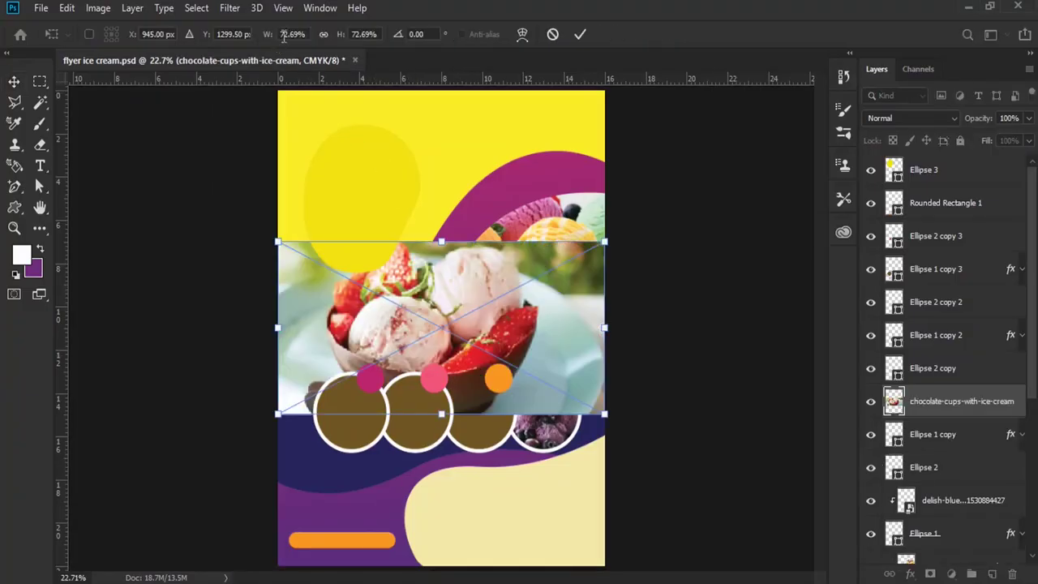
drag(268, 41, 243, 42)
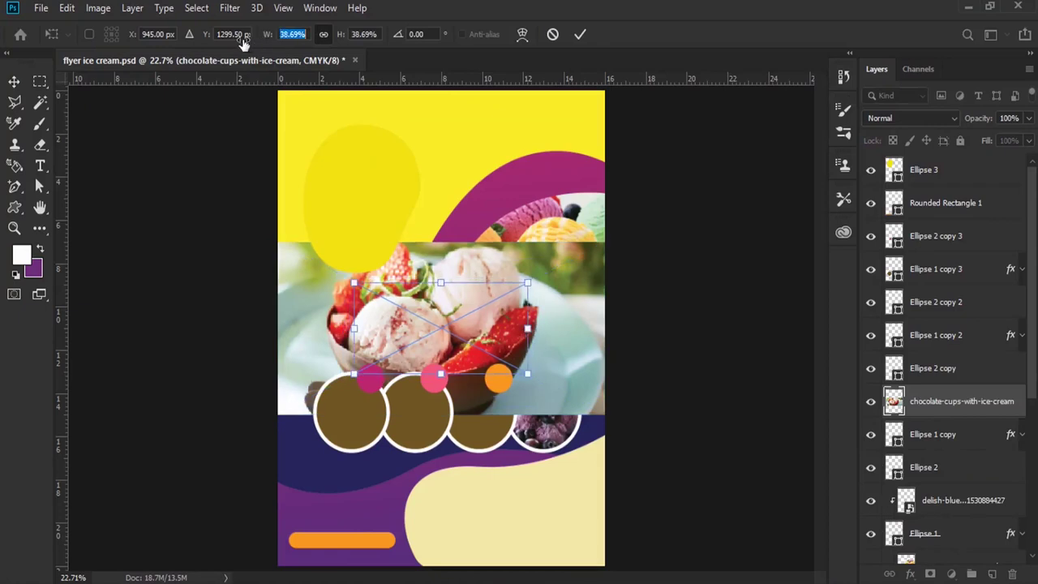
drag(454, 298, 493, 386)
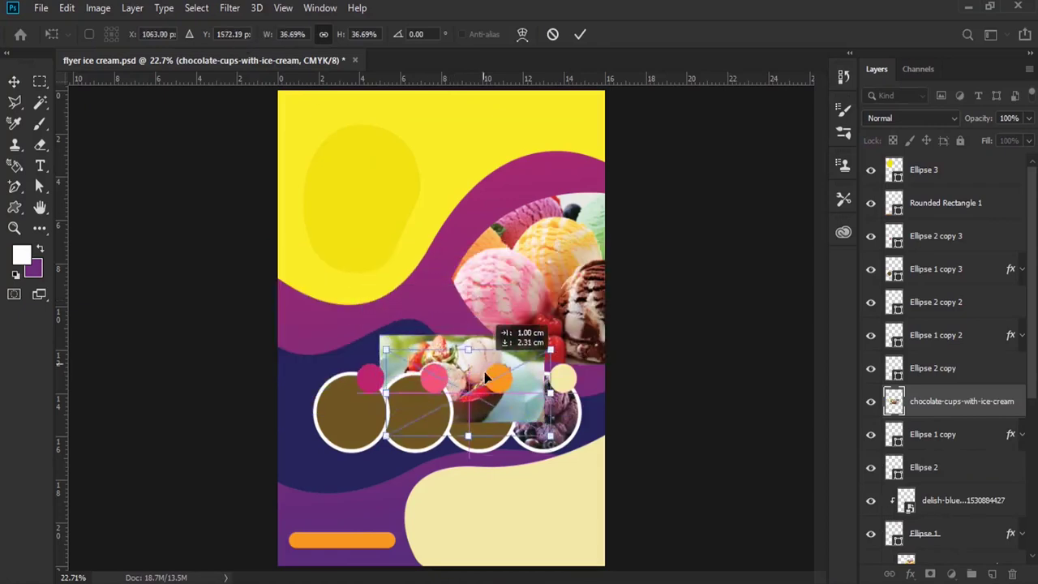
key(Return)
Clip the chocolate-cups photo into its circle and select Ellipse 1 copy 2.
right_click(971, 403)
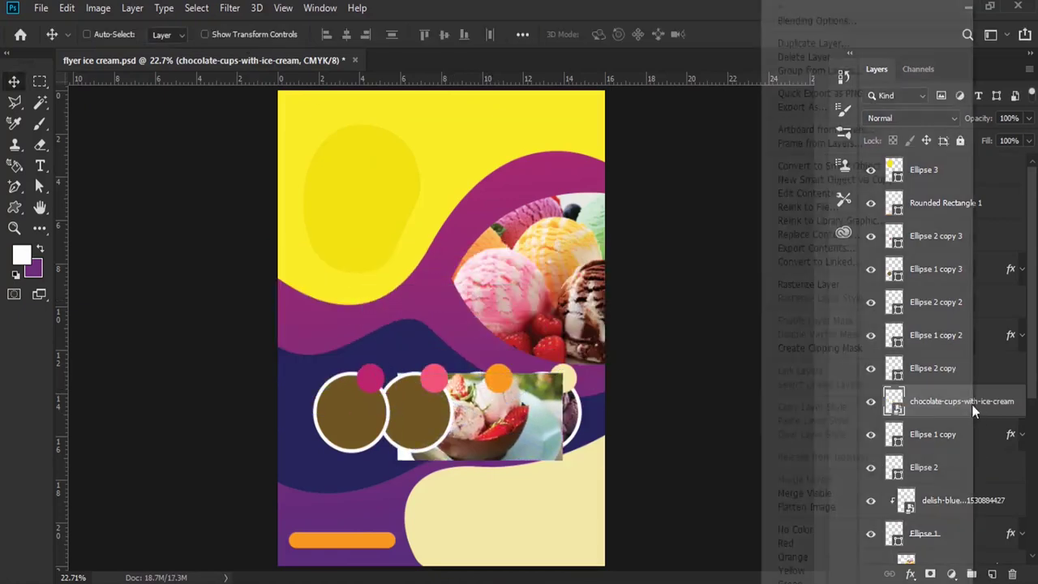
click(868, 348)
right_click(426, 409)
click(454, 417)
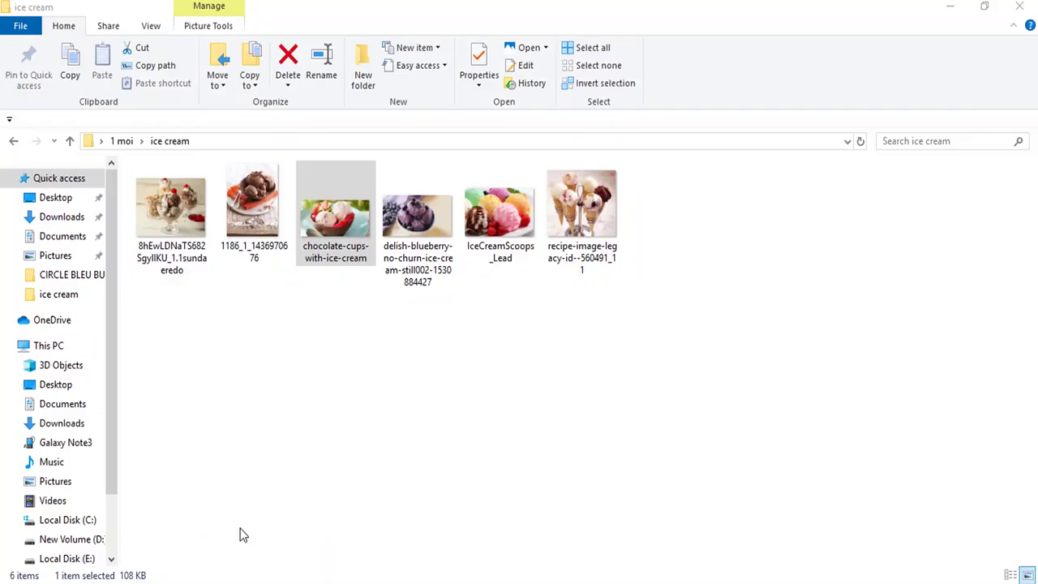
drag(253, 202, 412, 489)
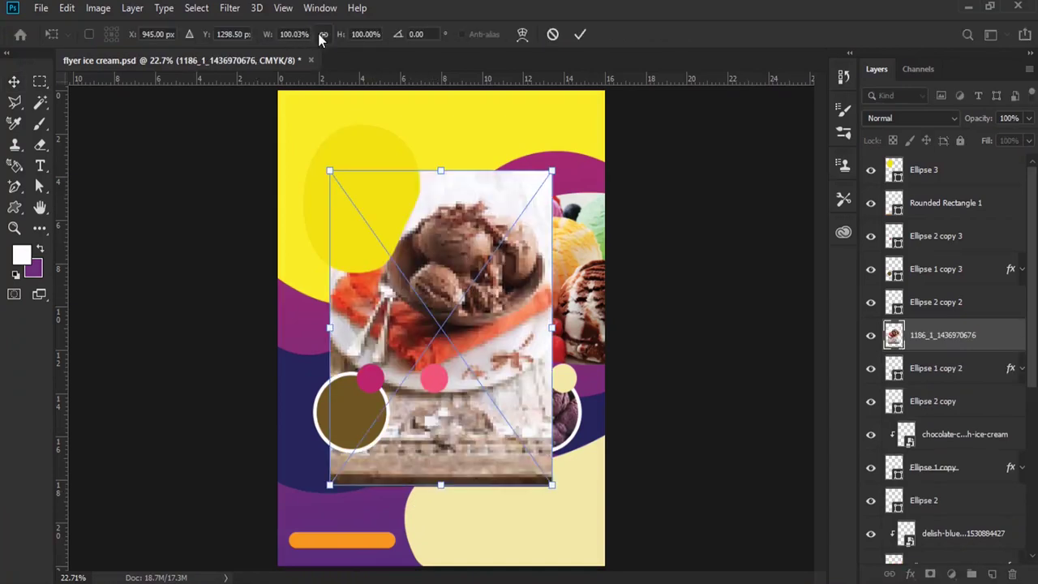
drag(267, 35, 220, 47)
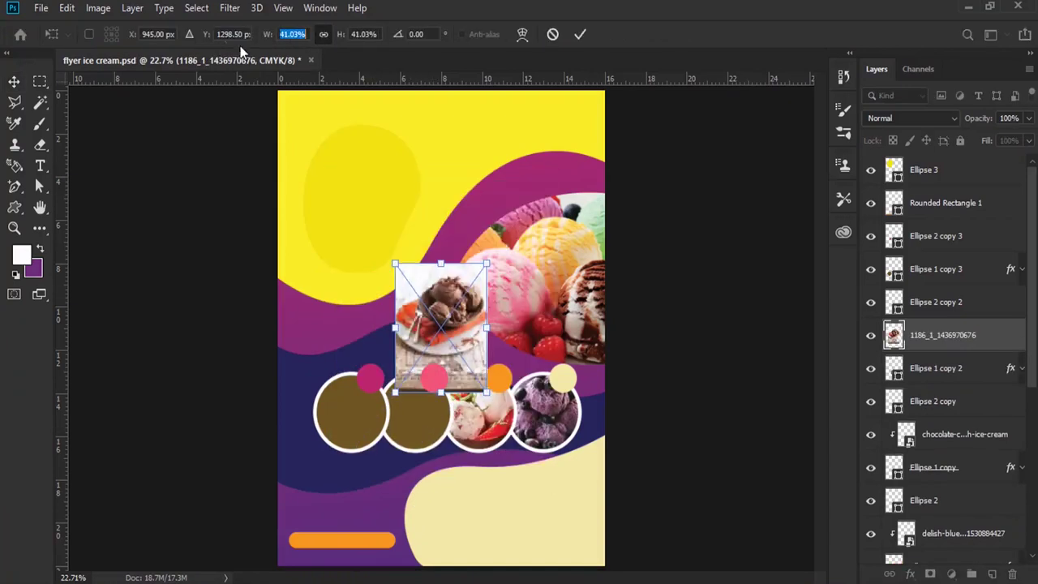
drag(464, 311, 438, 404)
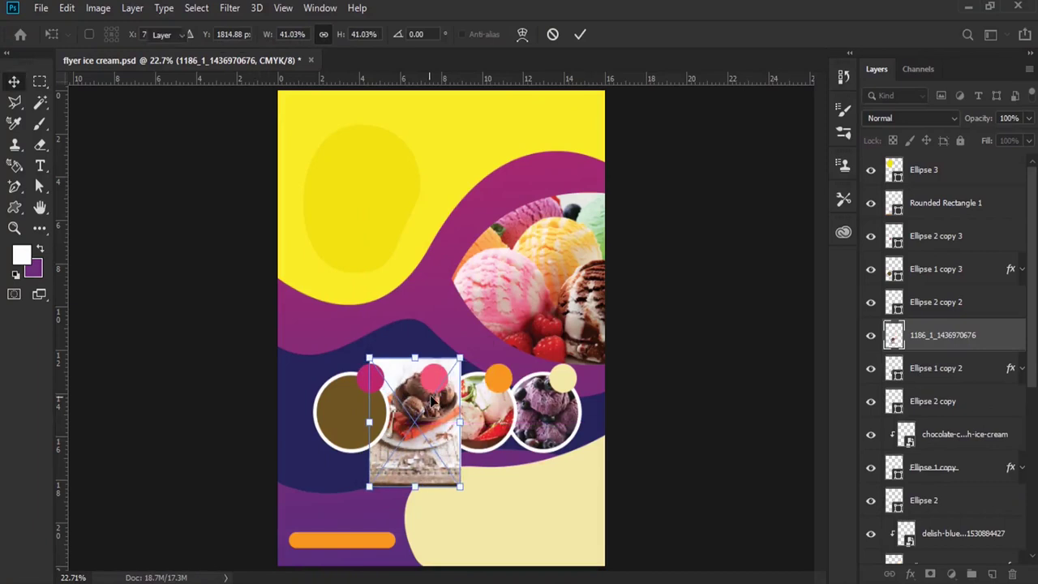
key(Return)
Clip the chocolate photo into the second circle and select the first circle's layer.
right_click(950, 339)
click(825, 349)
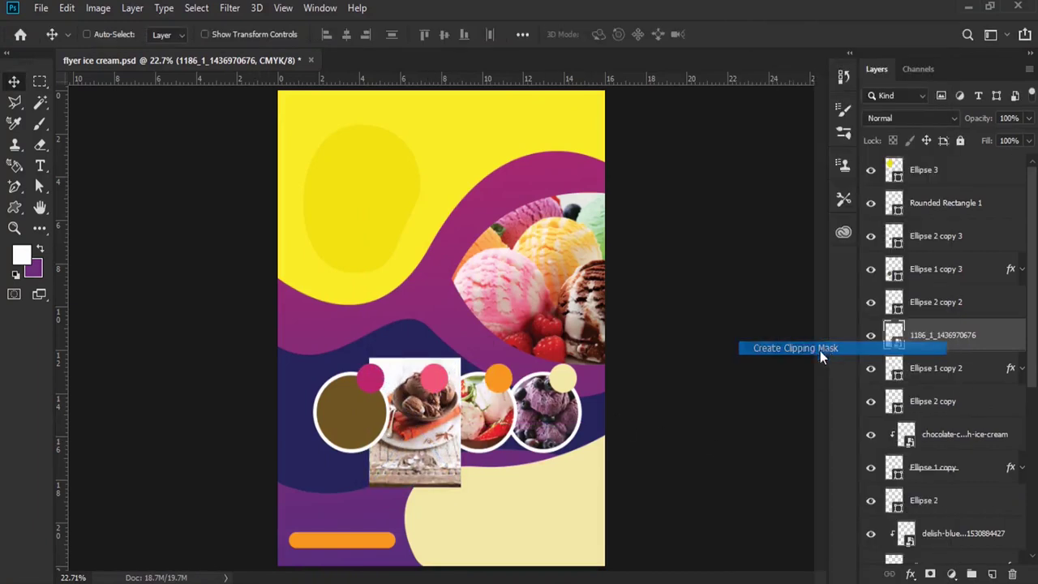
drag(420, 415, 420, 417)
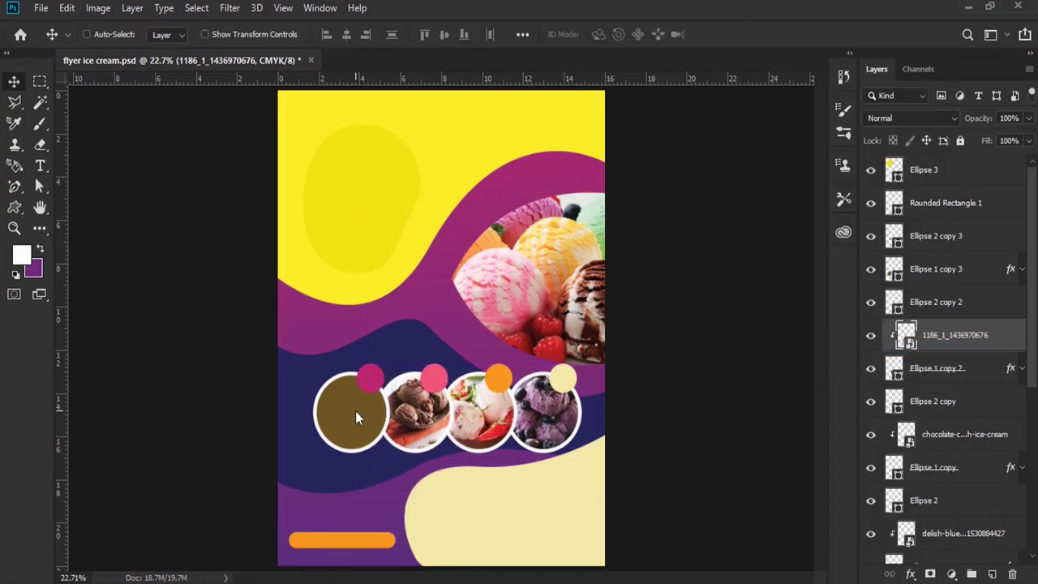
ctrl+click(405, 422)
click(232, 556)
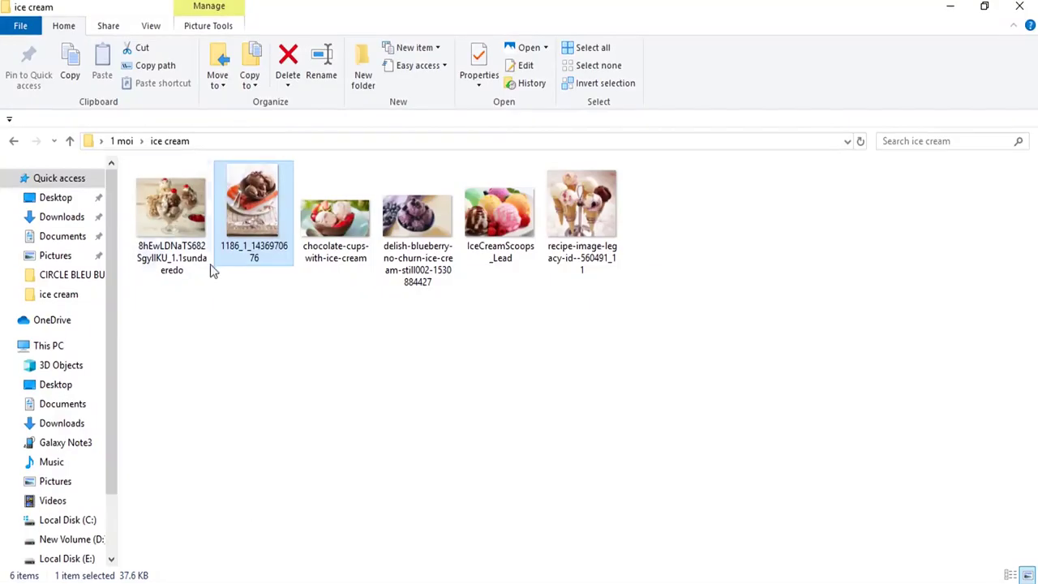
Place the sundae photo over the first circle and clip it into the circle.
mouse_move(171, 211)
mouse_down()
mouse_move(234, 551)
mouse_move(327, 453)
mouse_up()
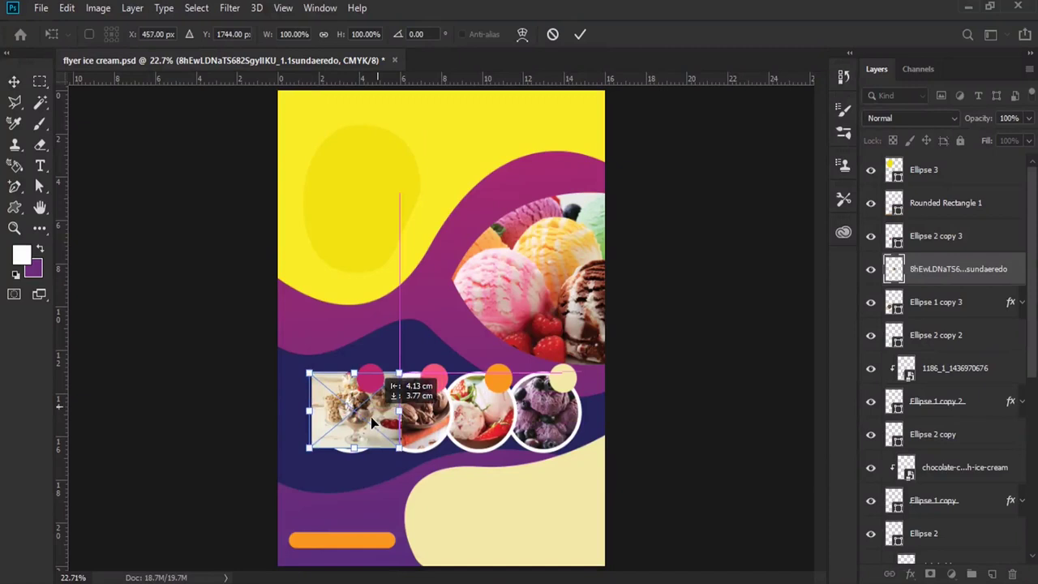
drag(450, 354, 364, 439)
key(Return)
right_click(998, 268)
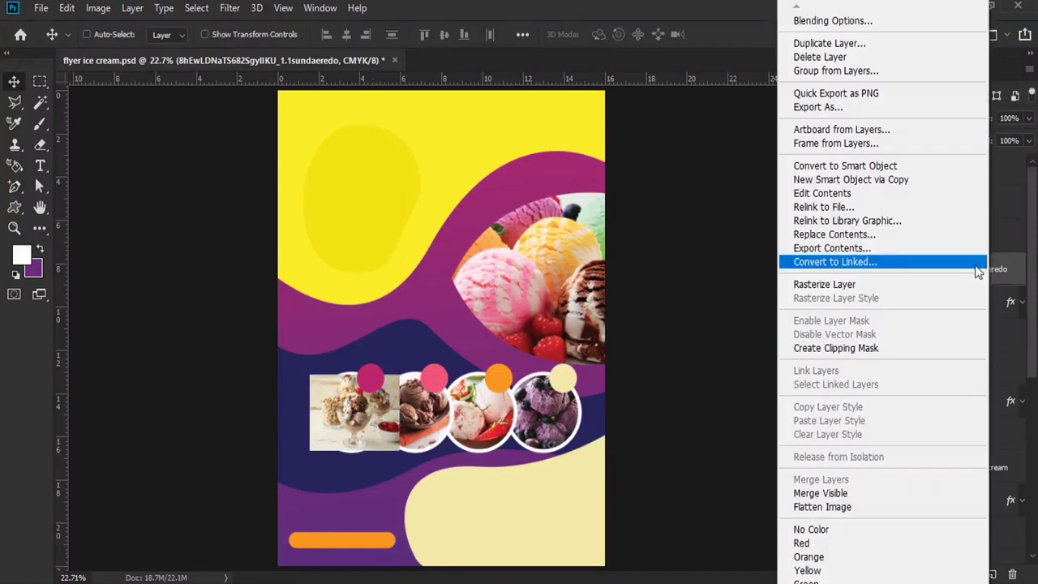
click(866, 348)
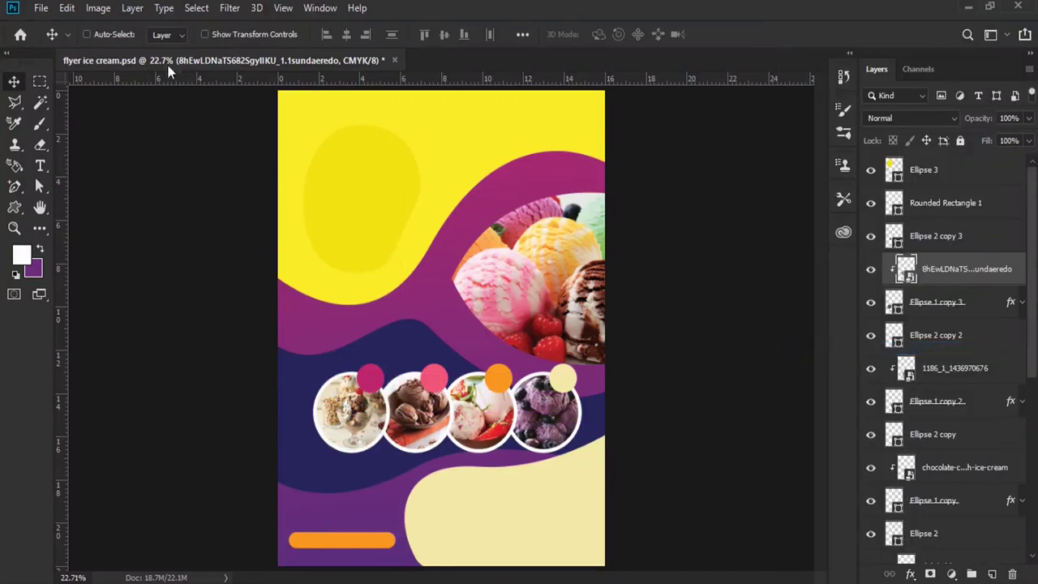
Enlarge the sundae photo to 126.3% and shift it slightly right.
click(67, 9)
click(245, 357)
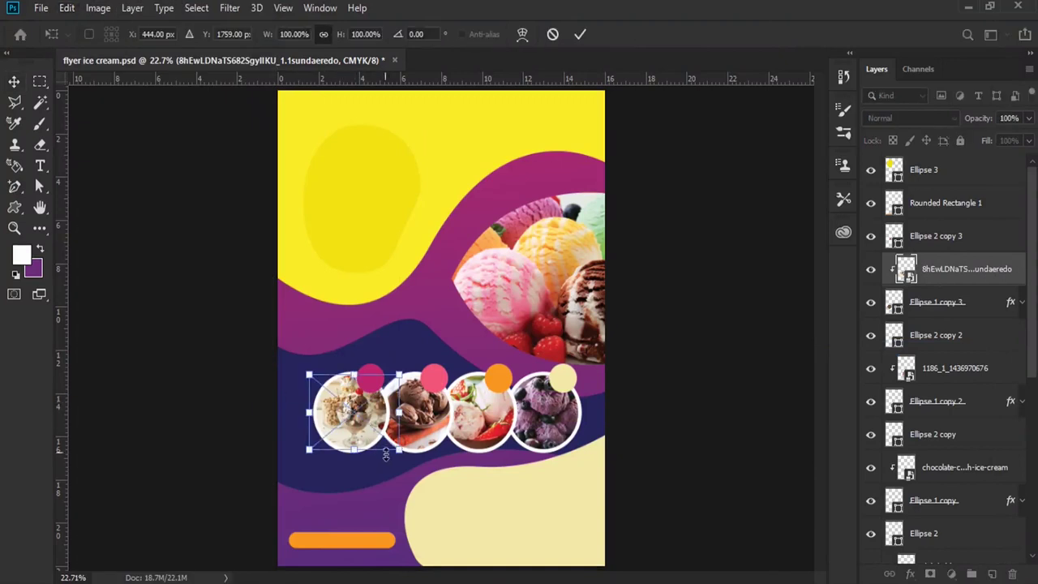
drag(397, 448, 412, 469)
drag(372, 426, 382, 426)
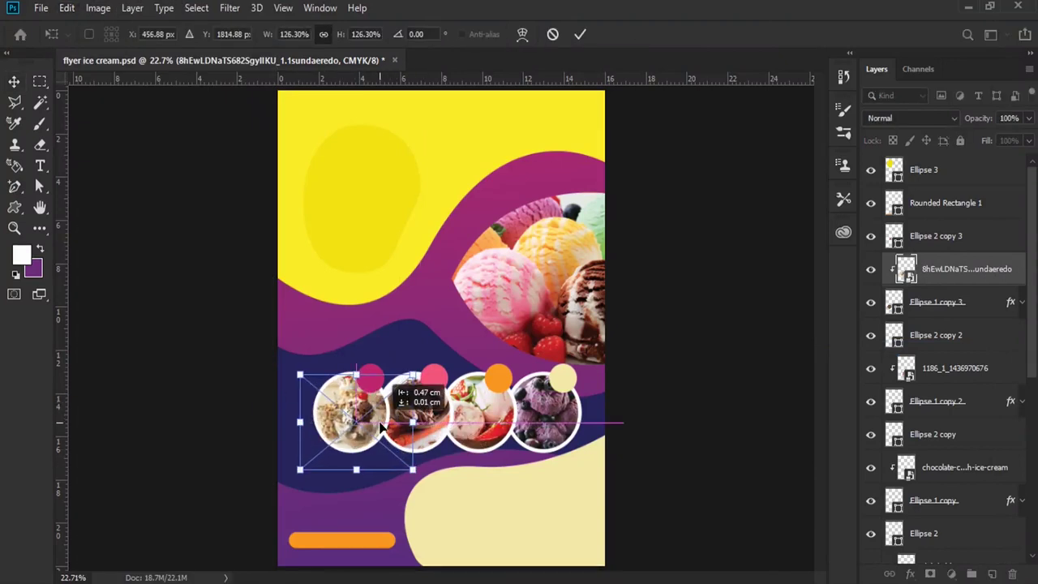
key(Return)
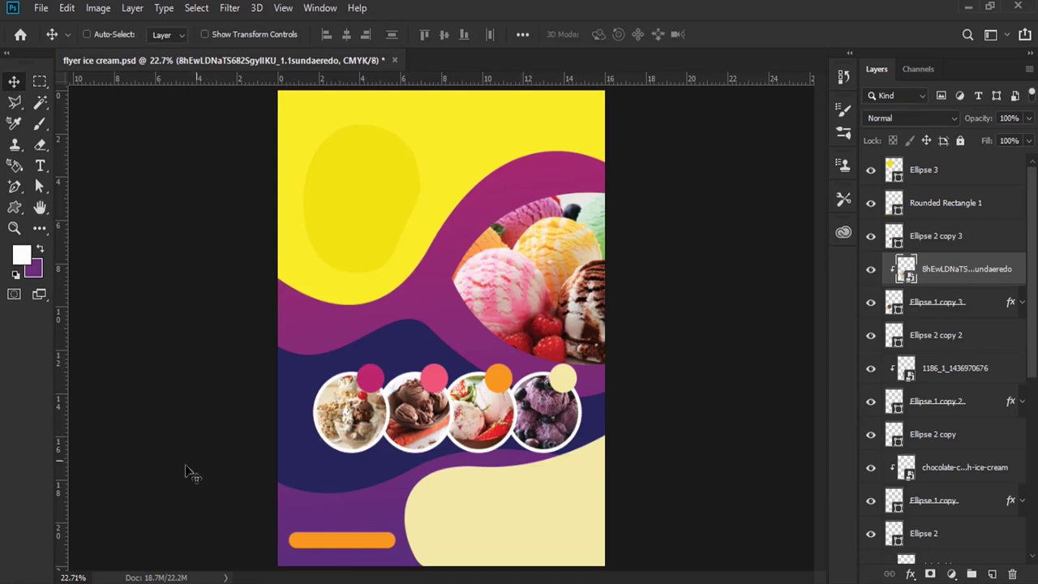
Draw a rectangular marquee around the scooter rider in the express delivery icon.
click(40, 82)
drag(305, 192, 556, 378)
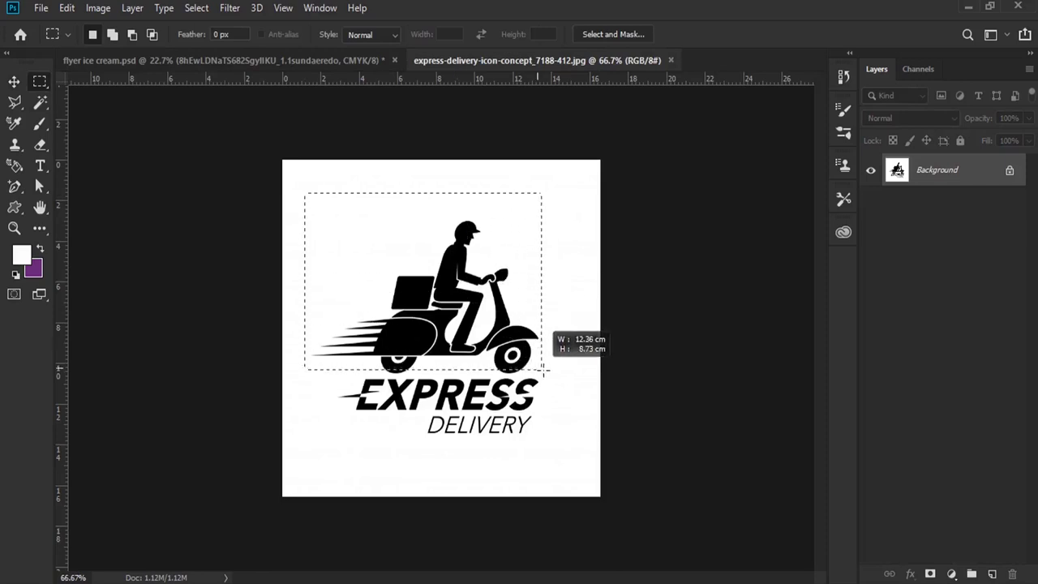
drag(556, 378, 560, 376)
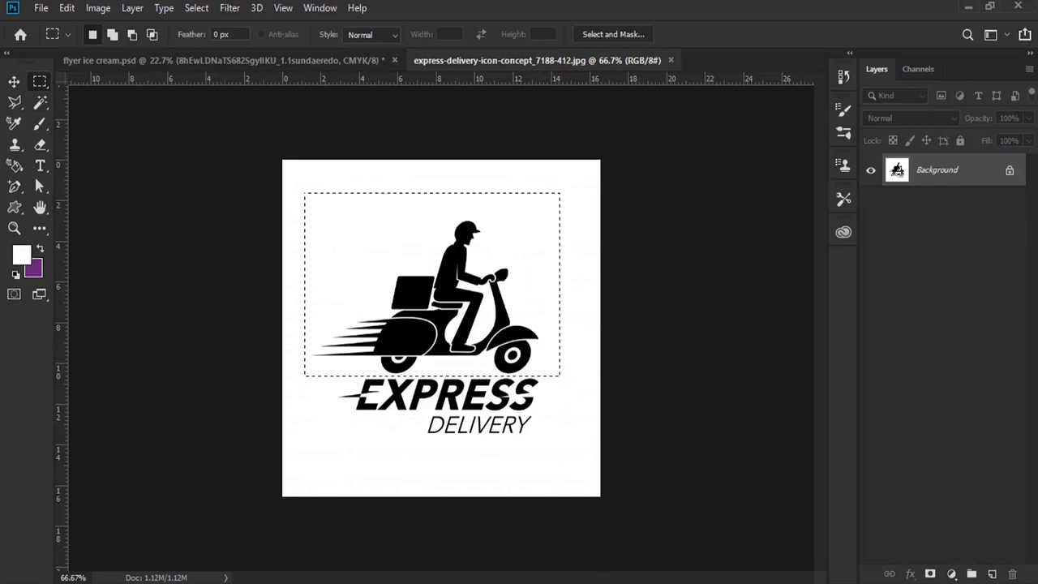
Crop the image to the marquee so only the scooter rider remains, without EXPRESS DELIVERY.
click(39, 230)
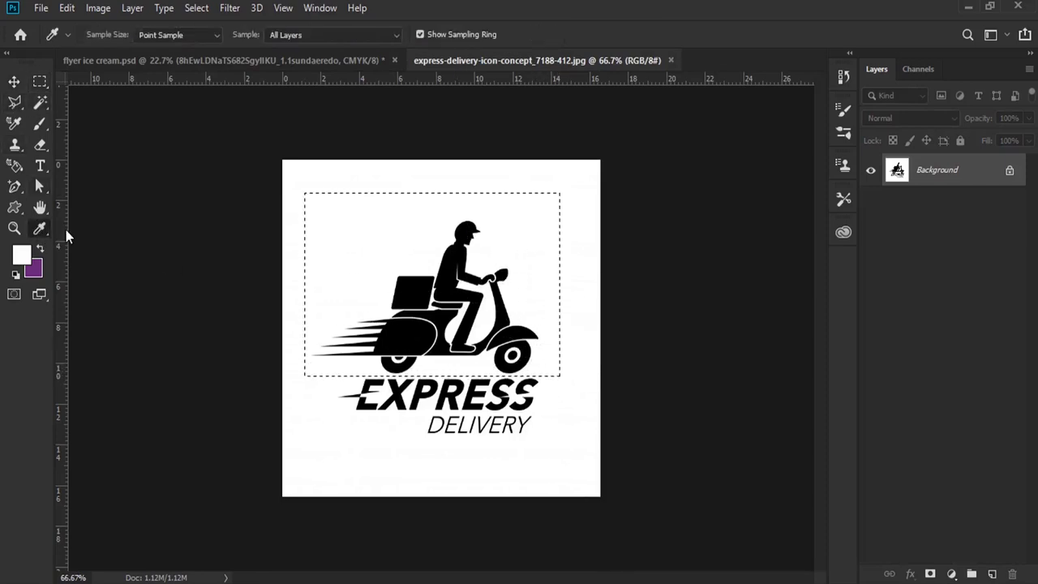
right_click(39, 230)
click(113, 162)
right_click(42, 219)
click(98, 176)
key(Return)
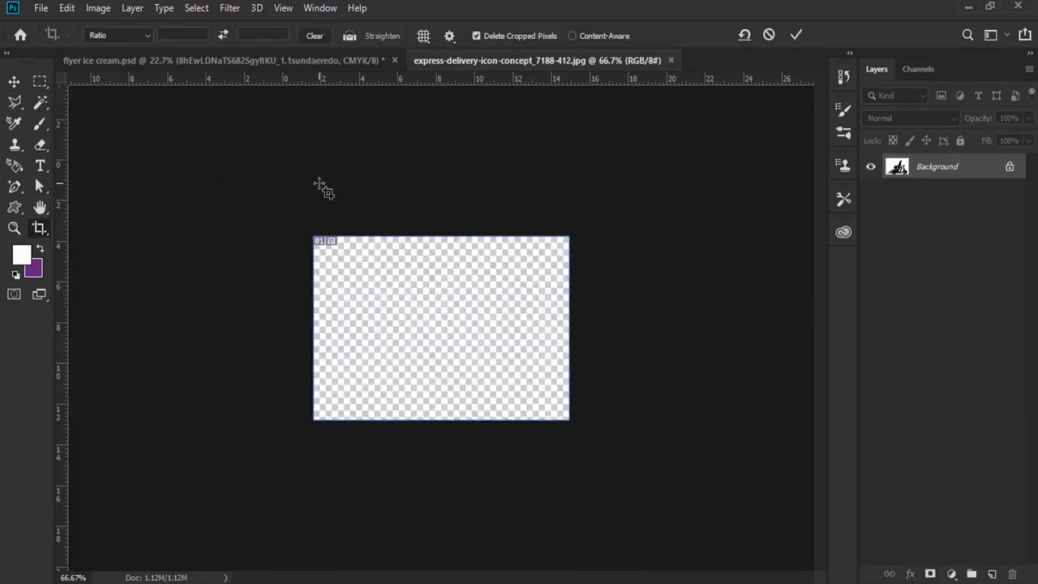
key(v)
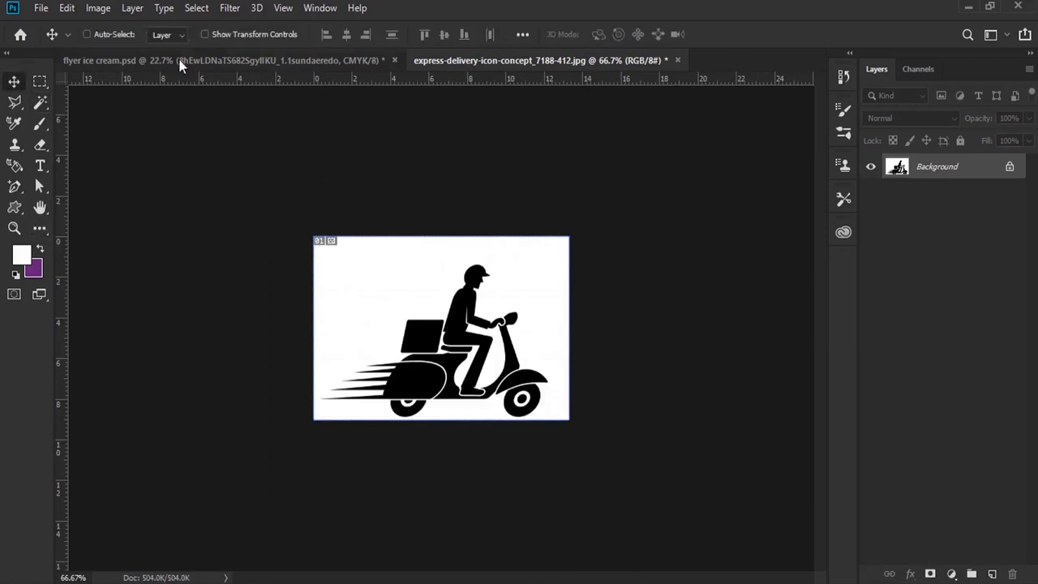
click(197, 8)
Select the white areas with Color Range at fuzziness 114 and unlock Background as Layer 0.
click(251, 165)
drag(671, 159, 657, 160)
click(807, 100)
double_click(941, 167)
click(636, 168)
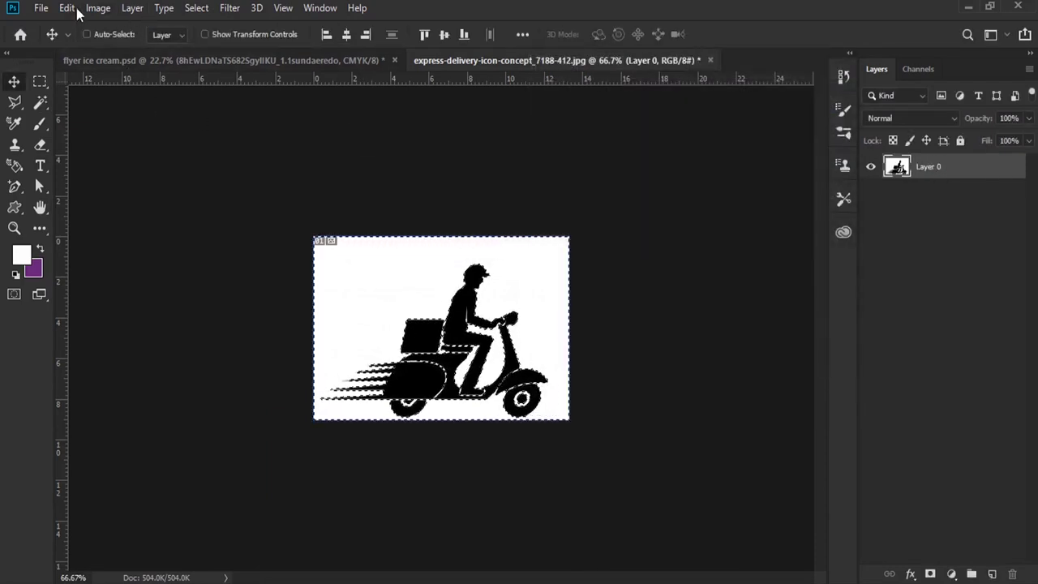
Clear the selected white background to transparency and deselect.
click(68, 8)
click(113, 177)
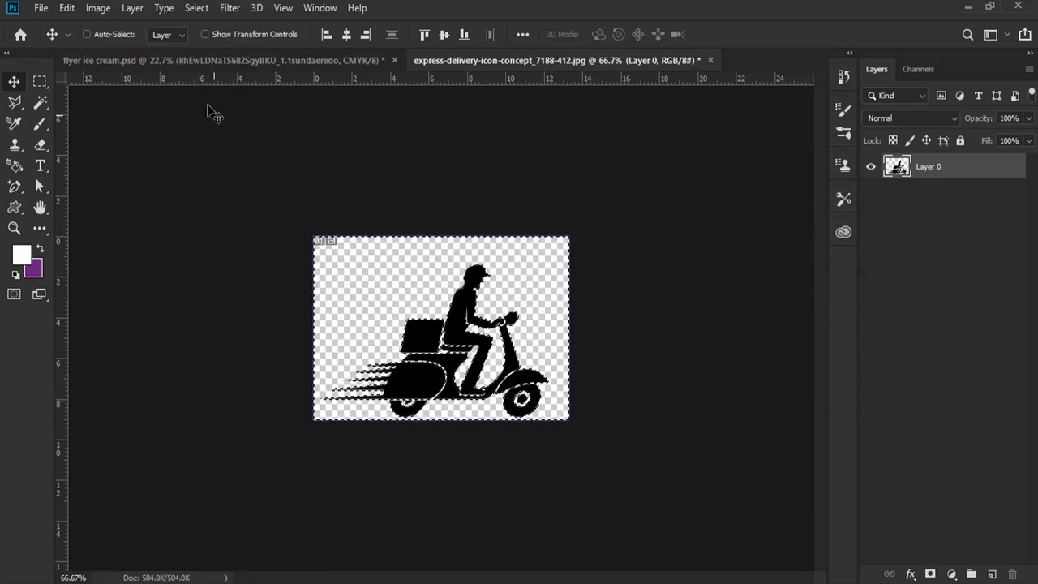
click(197, 8)
click(209, 41)
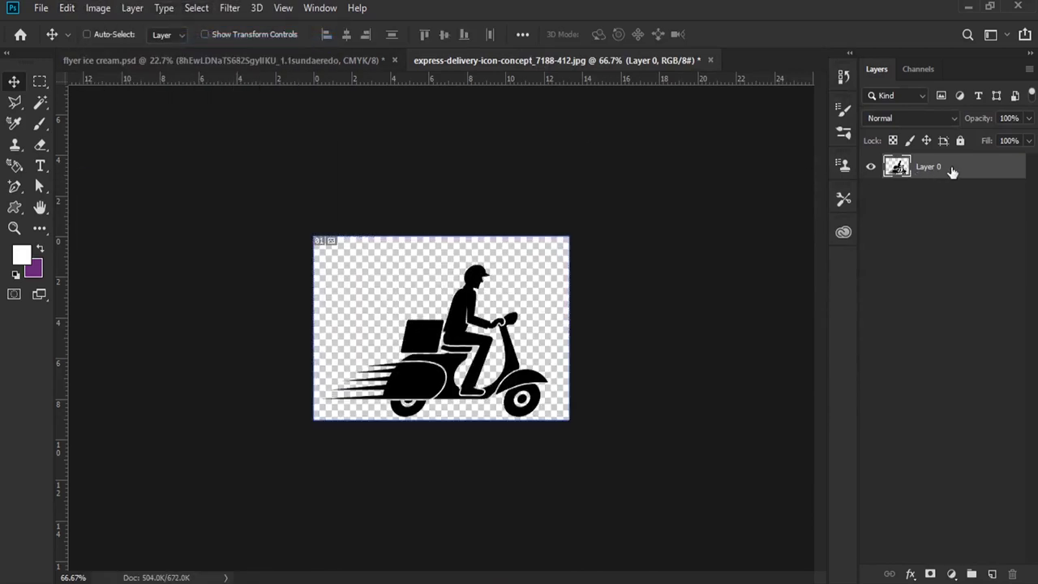
Convert Layer 0 to a smart object and drag the scooter into the flyer.
right_click(953, 172)
click(892, 221)
mouse_move(445, 267)
mouse_down()
mouse_move(452, 175)
mouse_move(550, 467)
mouse_move(559, 468)
mouse_move(546, 507)
mouse_up()
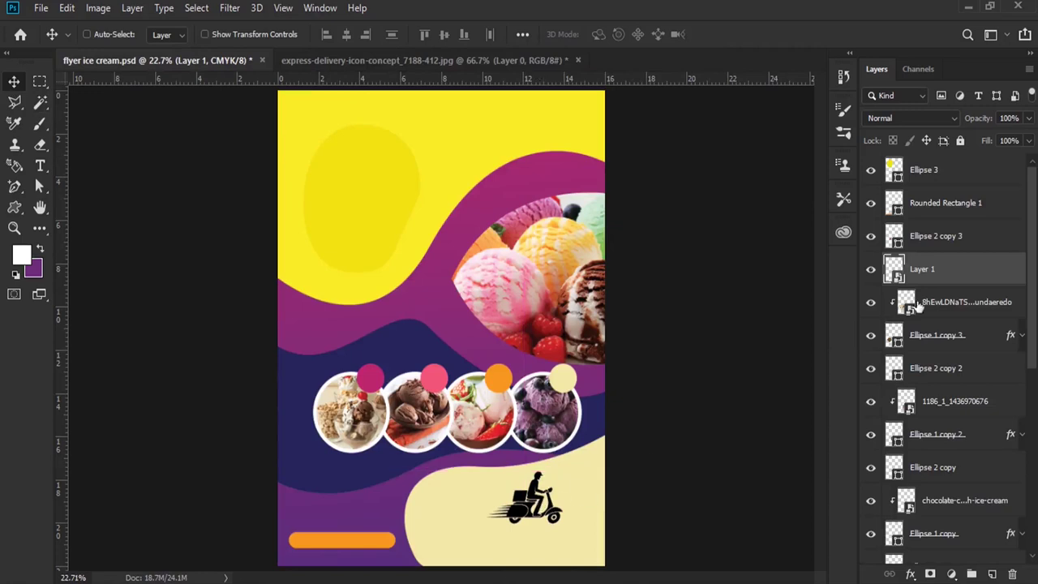
Move the scooter layer to the top and give it a navy #25245b Color Overlay.
drag(957, 270, 948, 178)
right_click(947, 179)
click(775, 22)
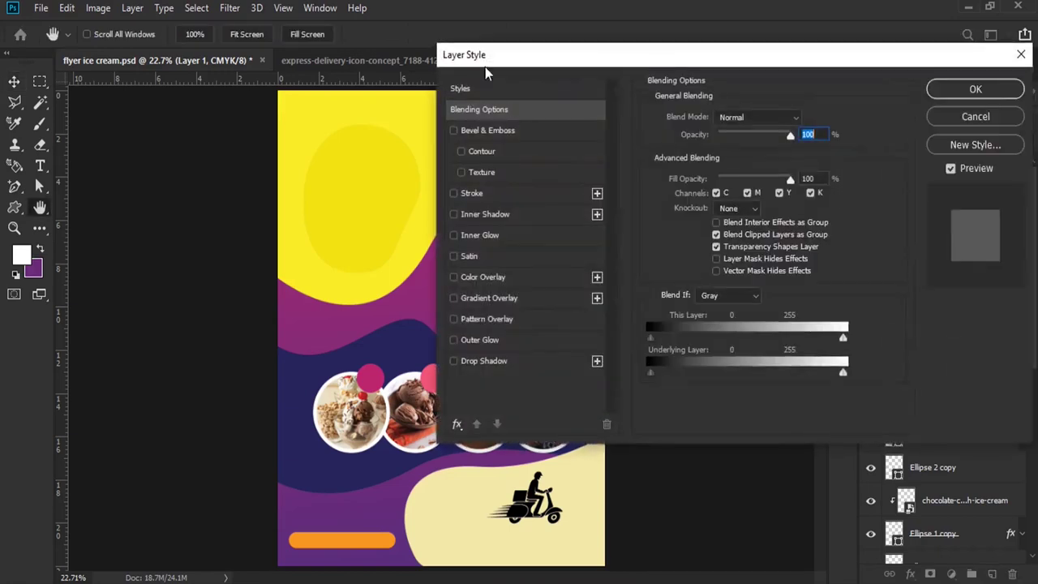
drag(486, 65, 601, 68)
click(611, 280)
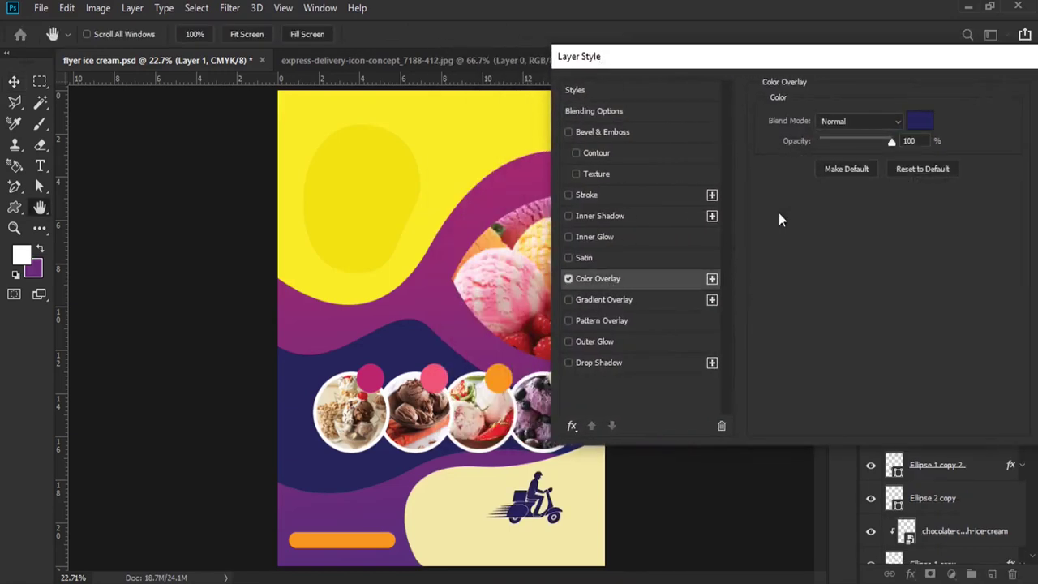
click(921, 122)
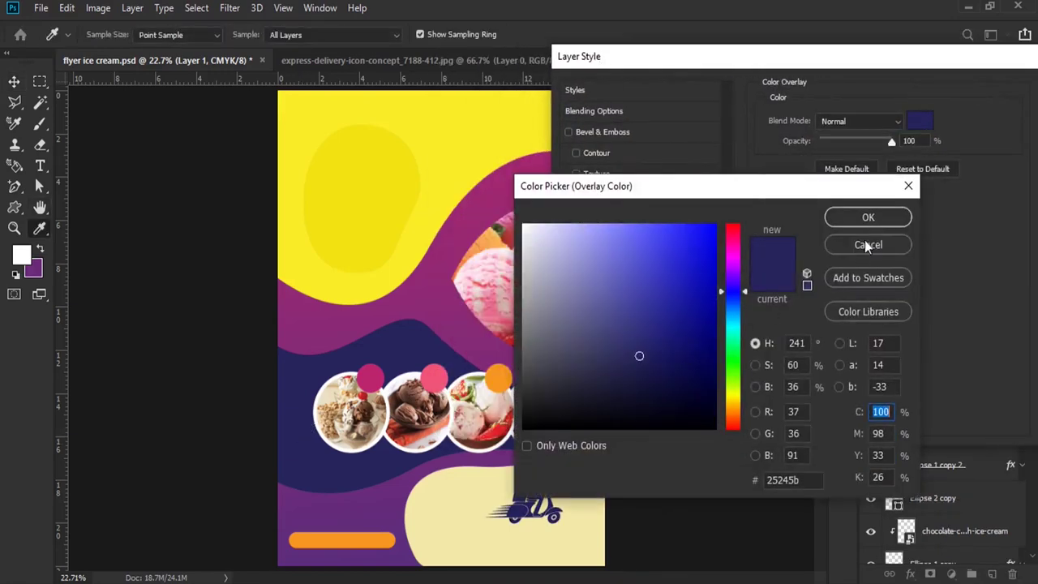
click(867, 216)
drag(939, 65, 793, 62)
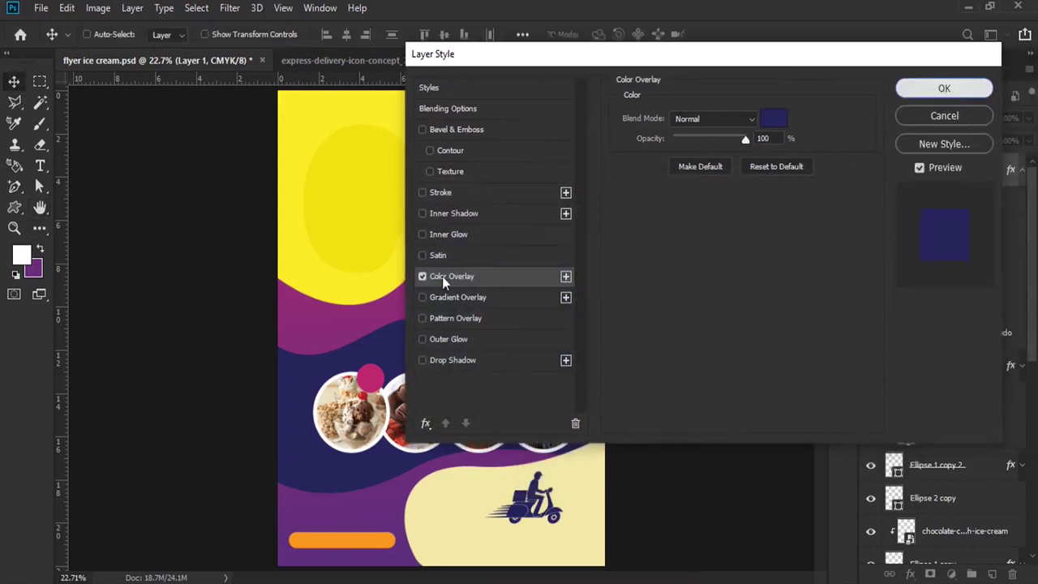
key(Return)
Zoom in on the scooter.
key(z)
click(501, 512)
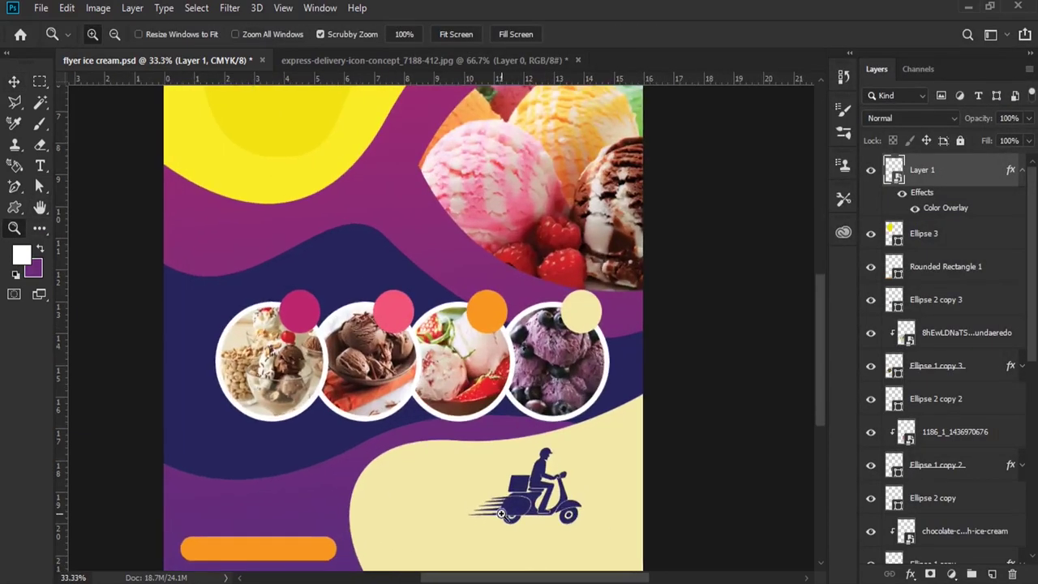
click(501, 512)
scroll(454, 463, down, 5)
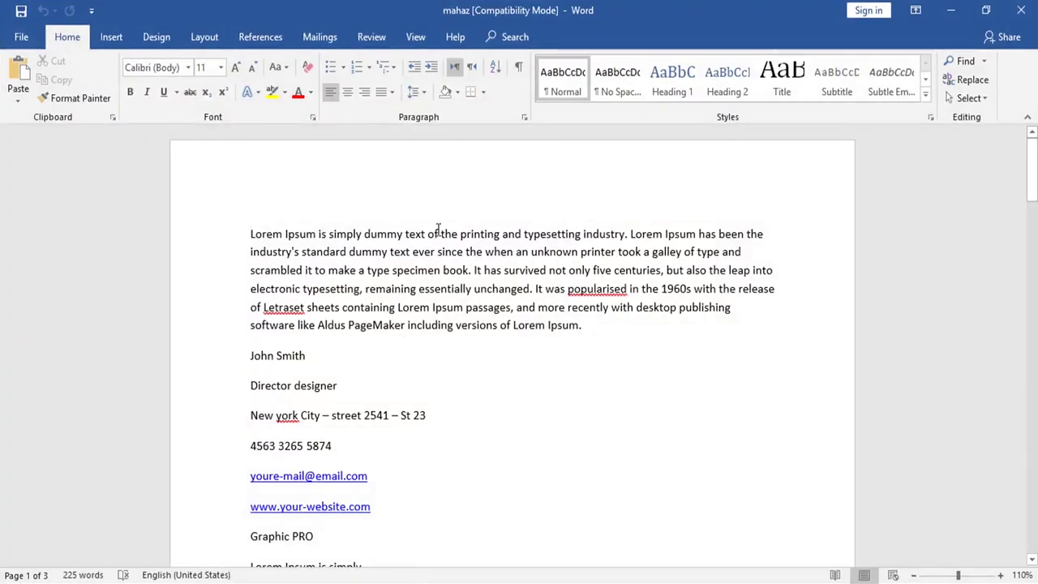
Copy the lorem ipsum paragraph, set foreground to navy #25245b, and draw a text box left of the scooter.
drag(251, 234, 611, 230)
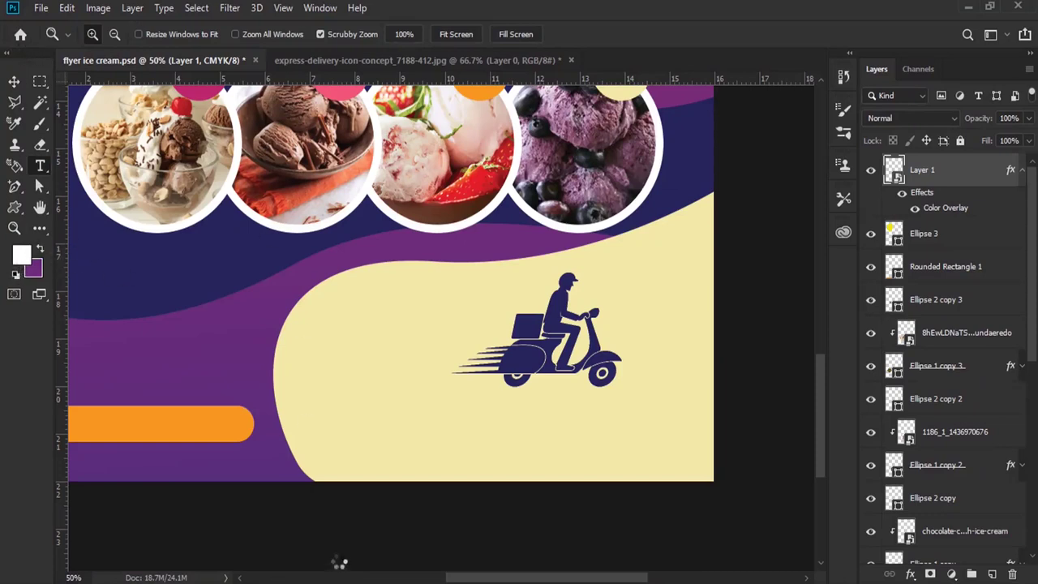
click(22, 257)
click(116, 259)
click(827, 219)
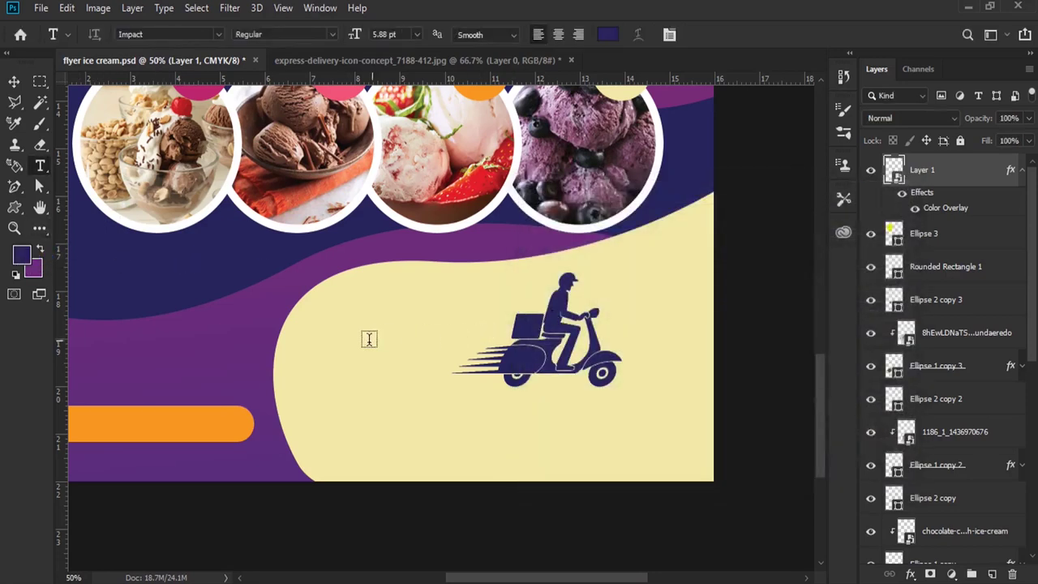
drag(294, 331, 460, 385)
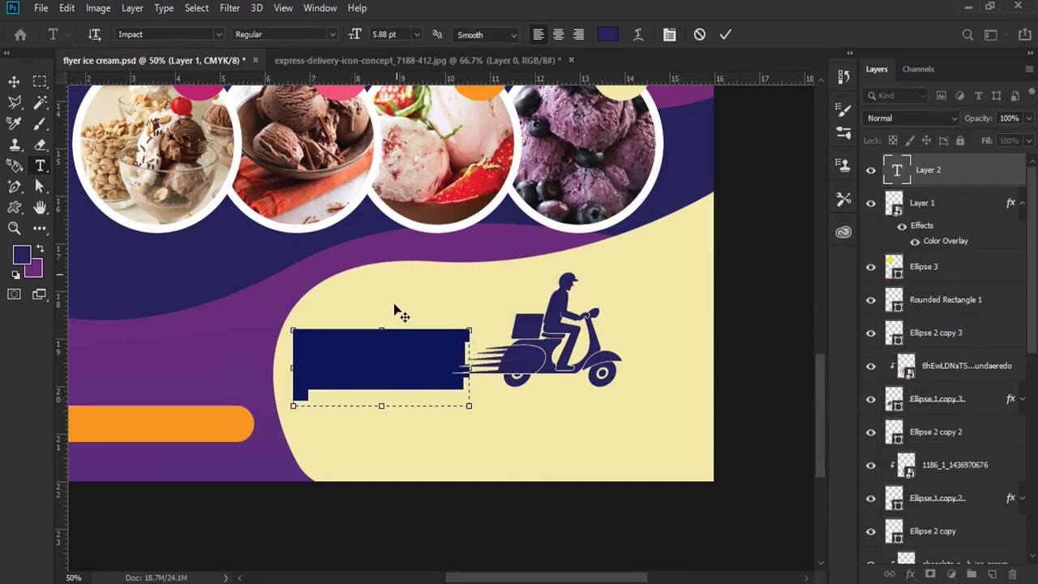
click(217, 32)
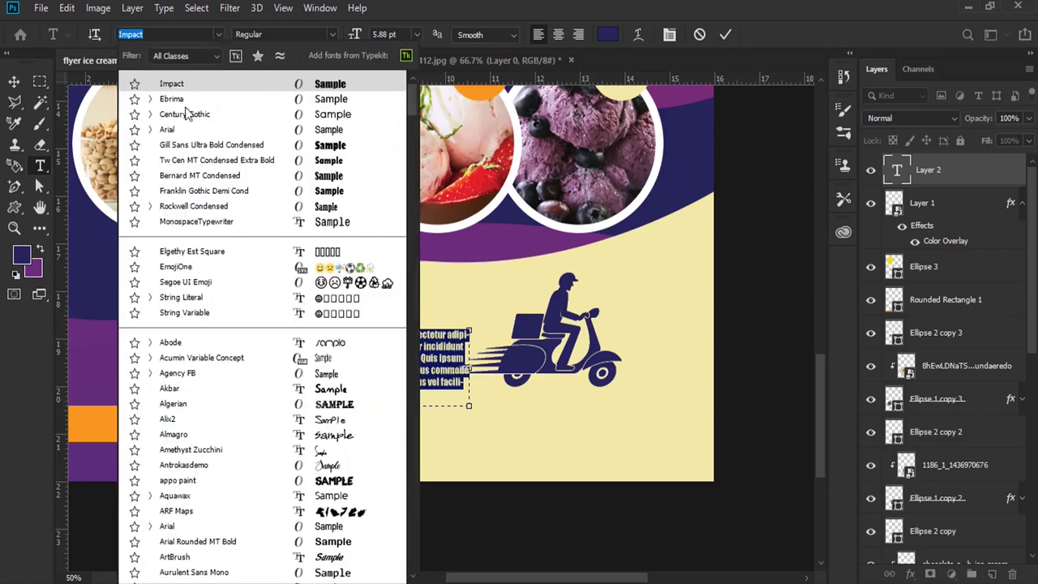
Set the paragraph in Arial, delete the text after 'Risus commodo', and refit and nudge its box.
click(174, 131)
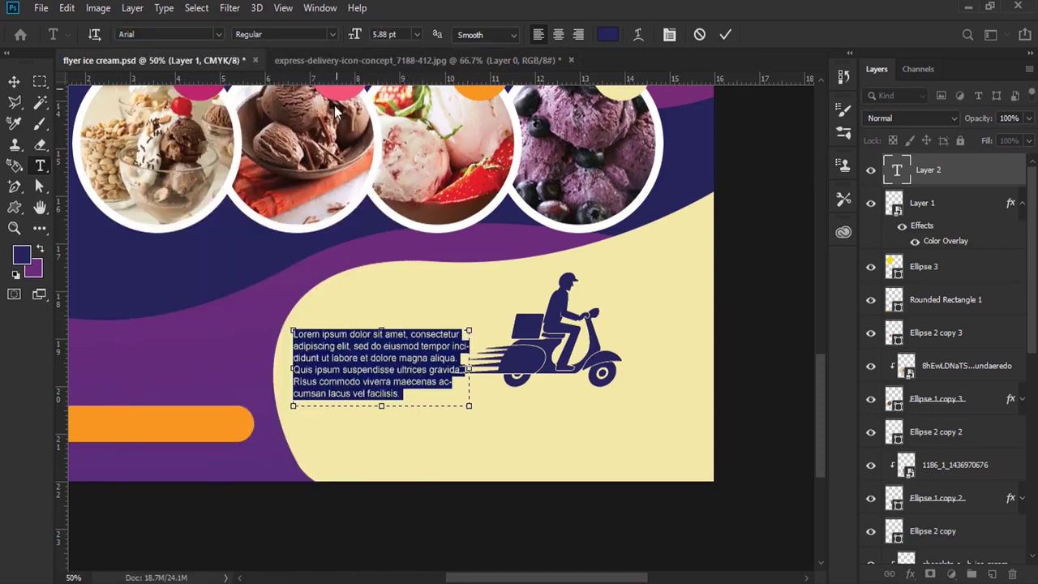
drag(413, 402, 360, 381)
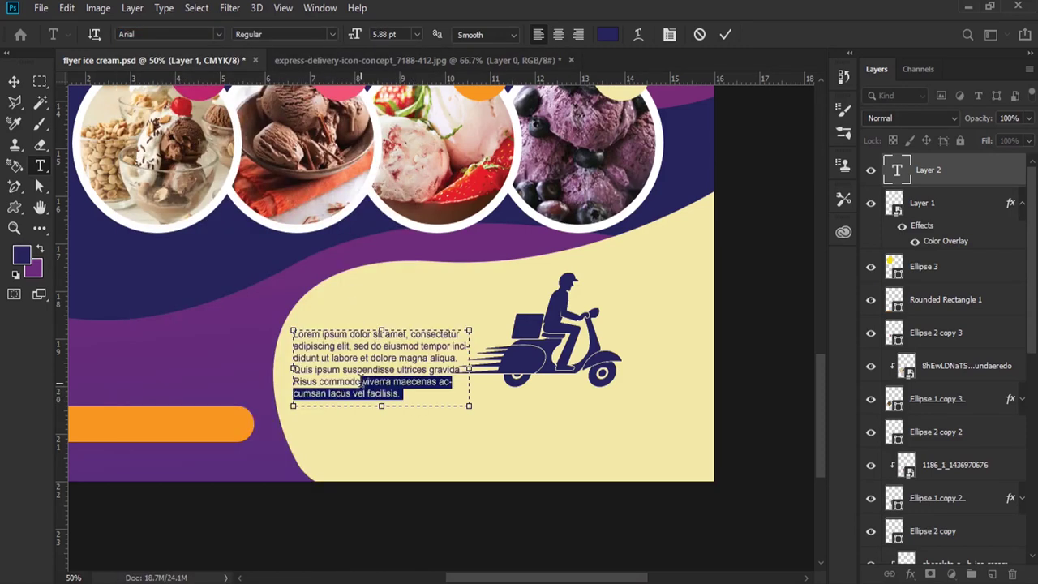
key(BackSpace)
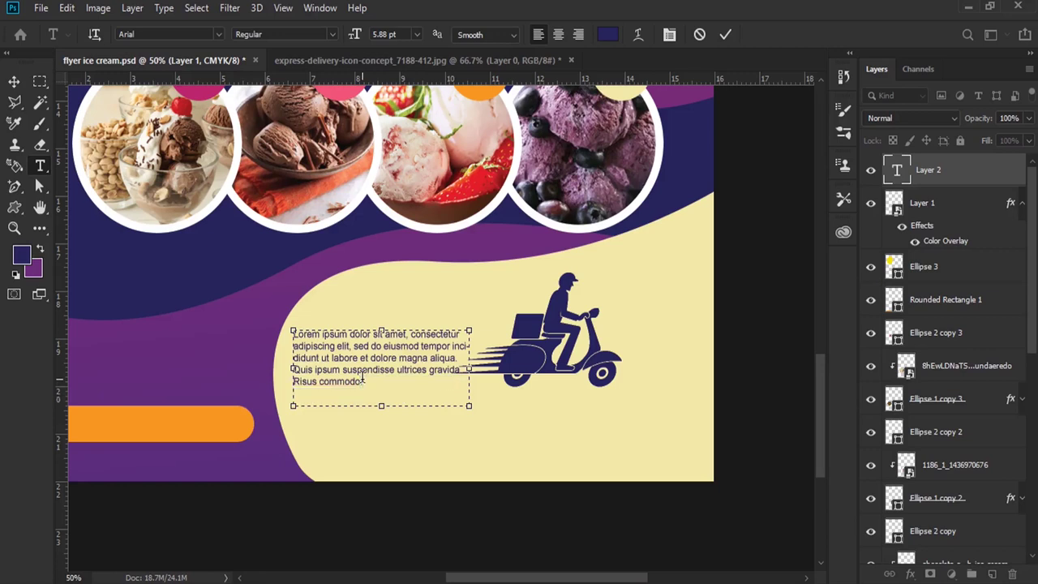
text(.)
drag(471, 411, 451, 391)
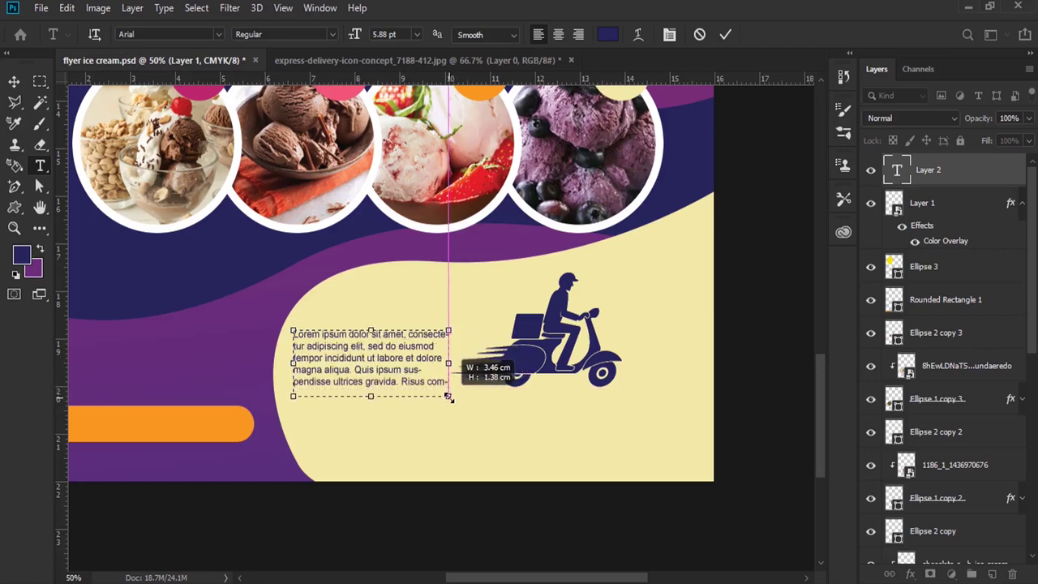
drag(452, 391, 449, 405)
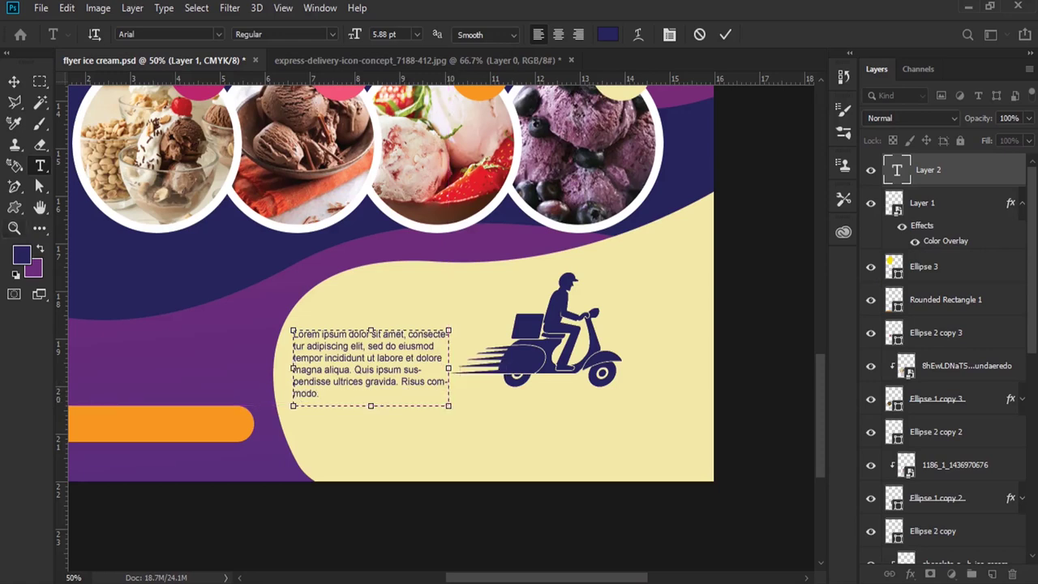
click(14, 82)
drag(369, 357, 369, 348)
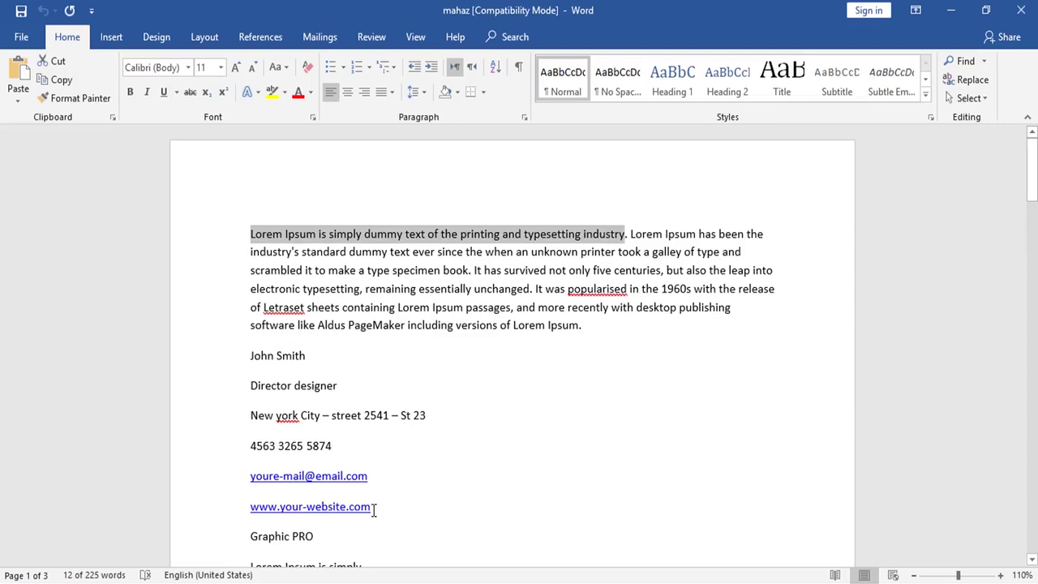
Copy the e-mail and website lines and start a new text line below the scooter.
drag(374, 509, 252, 476)
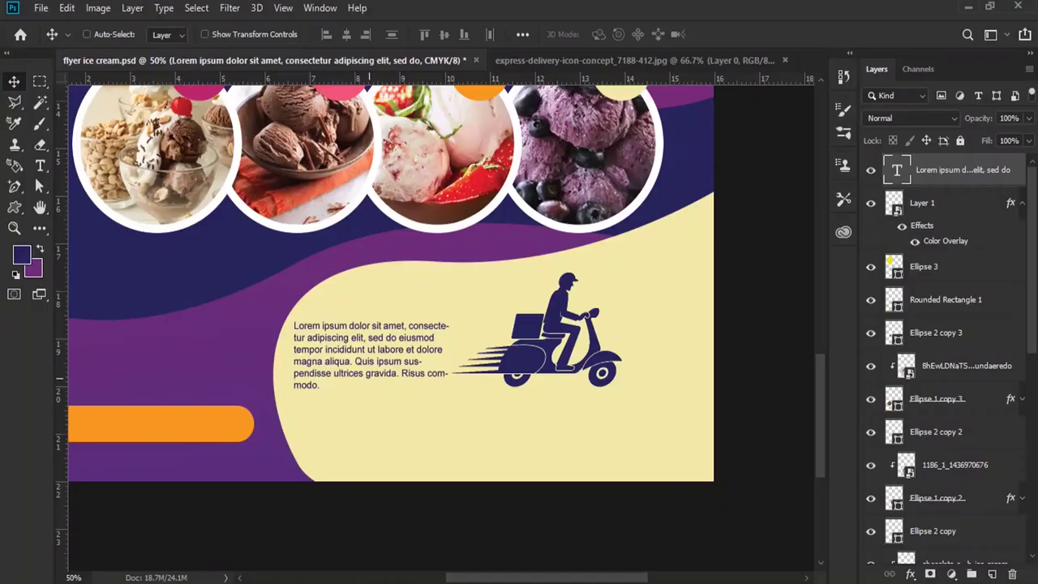
click(40, 166)
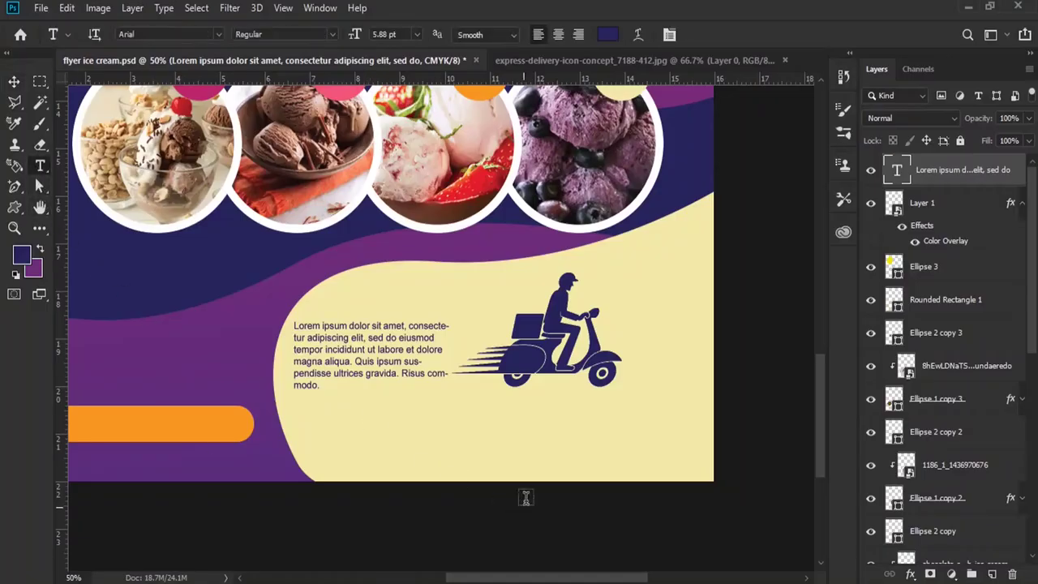
click(560, 429)
right_click(580, 420)
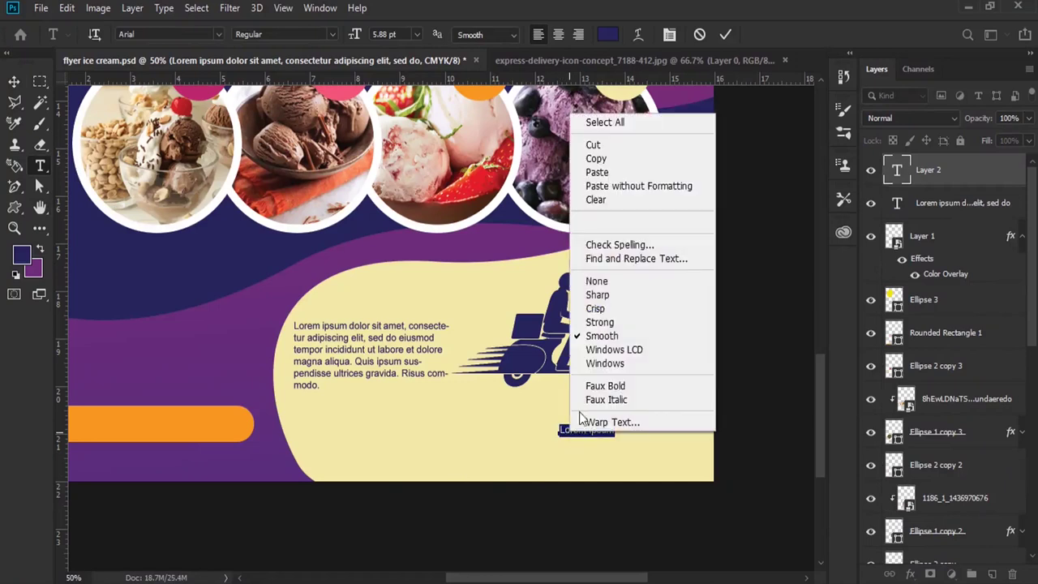
Paste the e-mail and website lines in black and set them to 8 pt.
click(596, 172)
drag(648, 448, 559, 429)
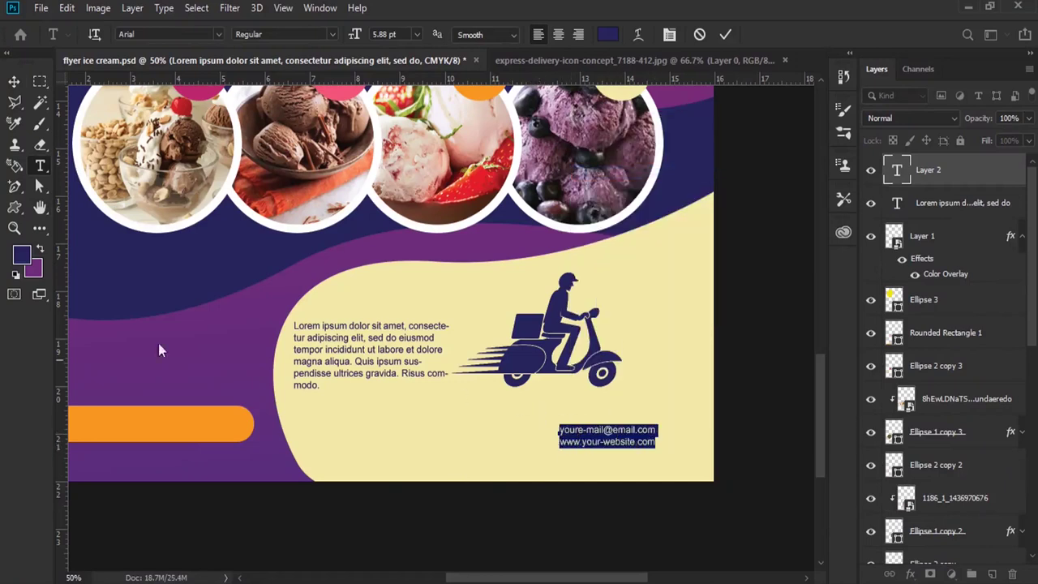
click(19, 277)
drag(391, 35, 369, 36)
text(8)
key(Return)
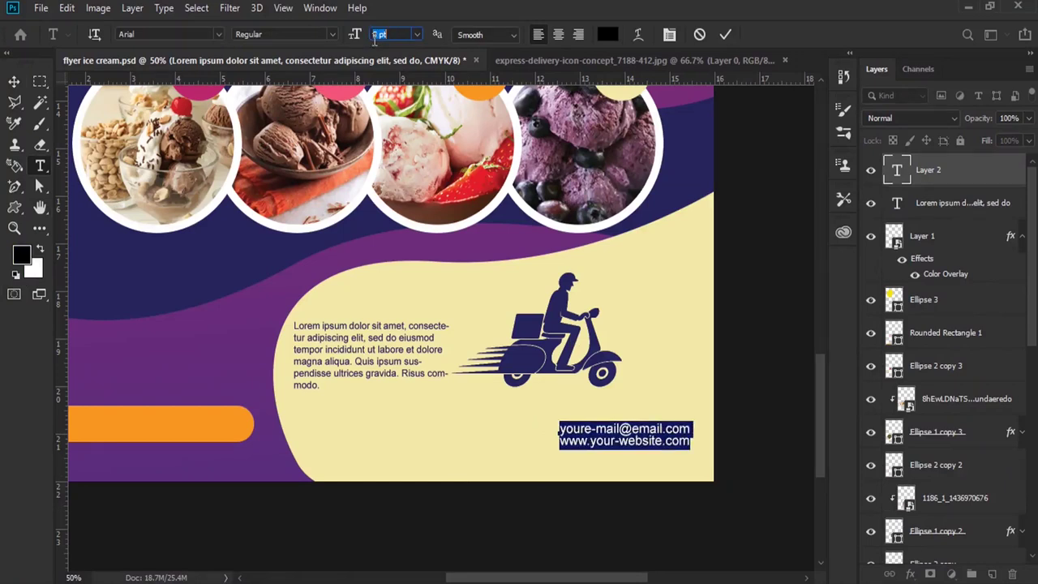
Set the contact text's leading to 10 pt in the Character panel and commit it.
click(670, 35)
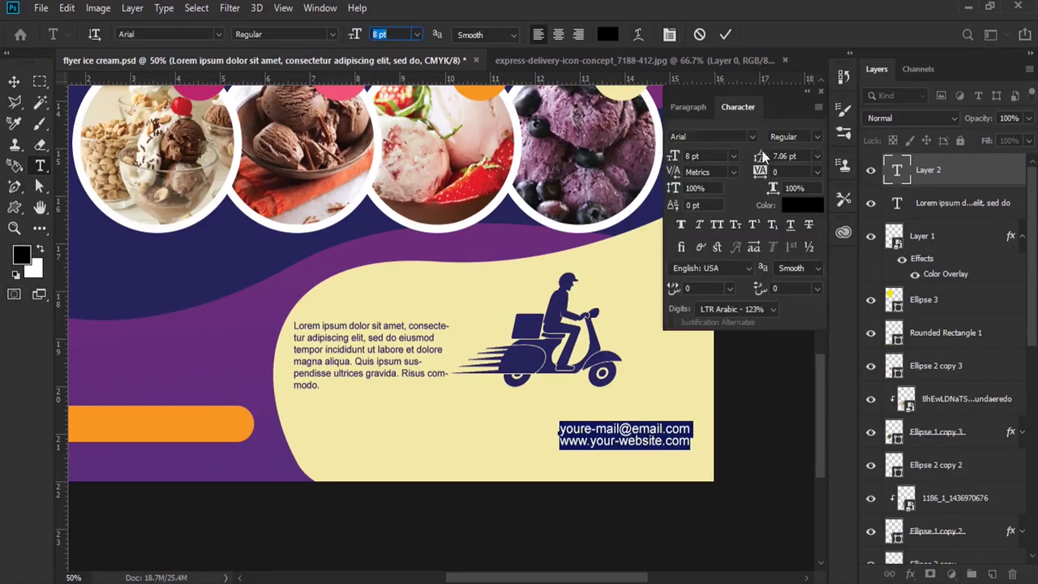
double_click(780, 156)
text(10)
key(Return)
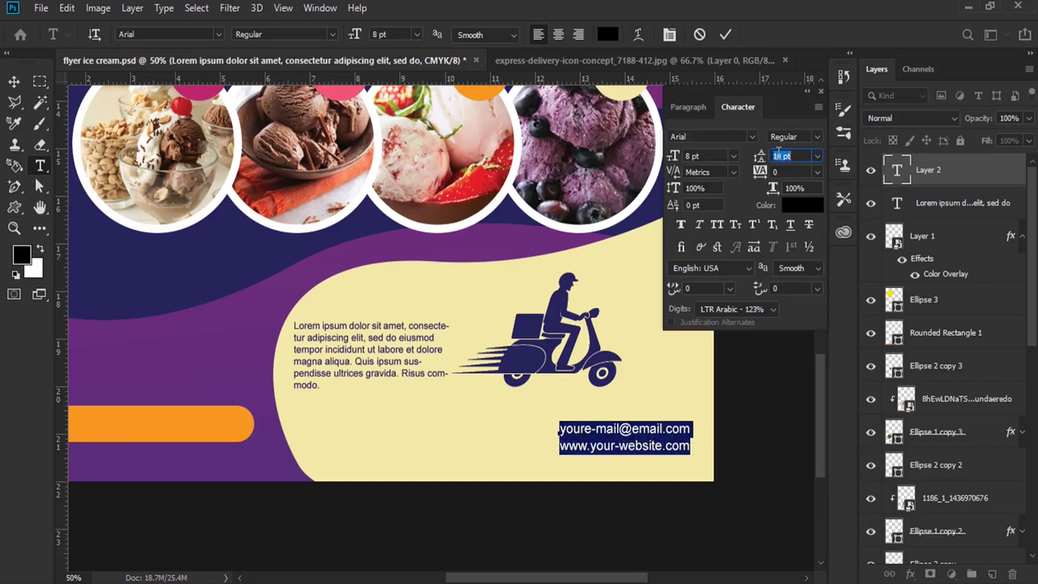
click(14, 81)
Duplicate the contact text further left and copy the street address line from Word.
drag(674, 448, 442, 446)
key(alt+Tab)
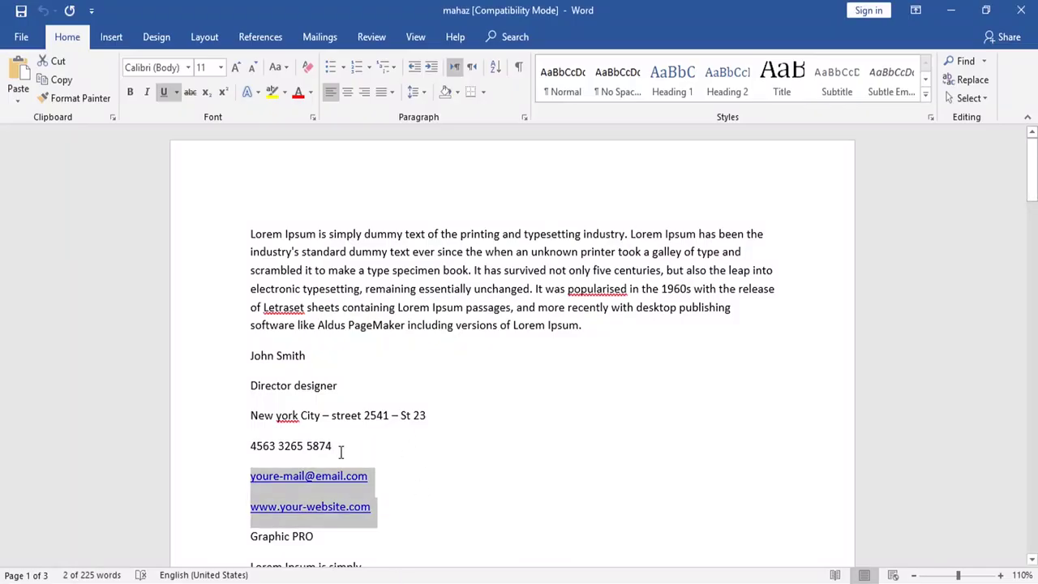
drag(429, 416, 250, 416)
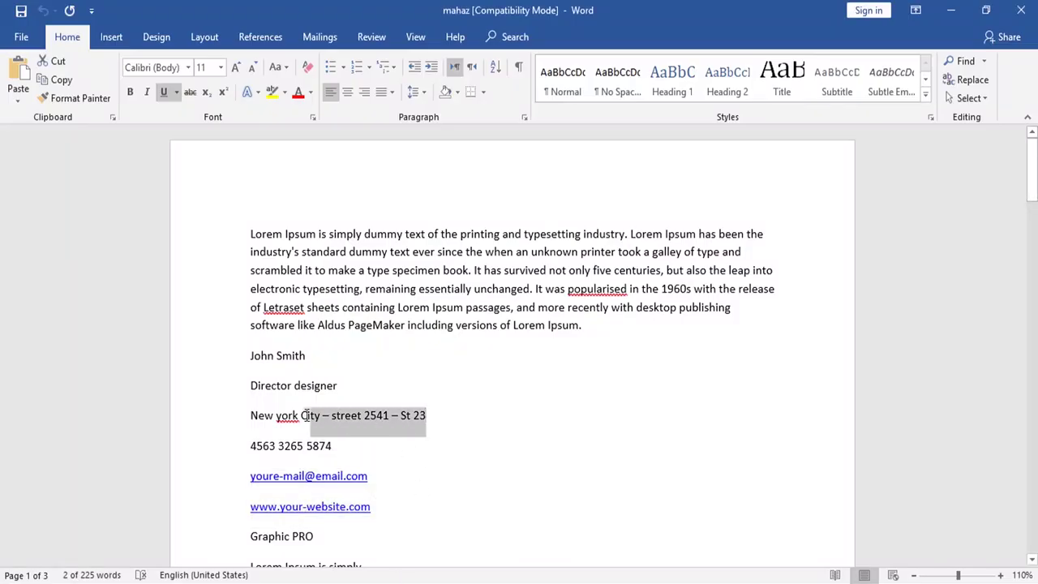
click(60, 80)
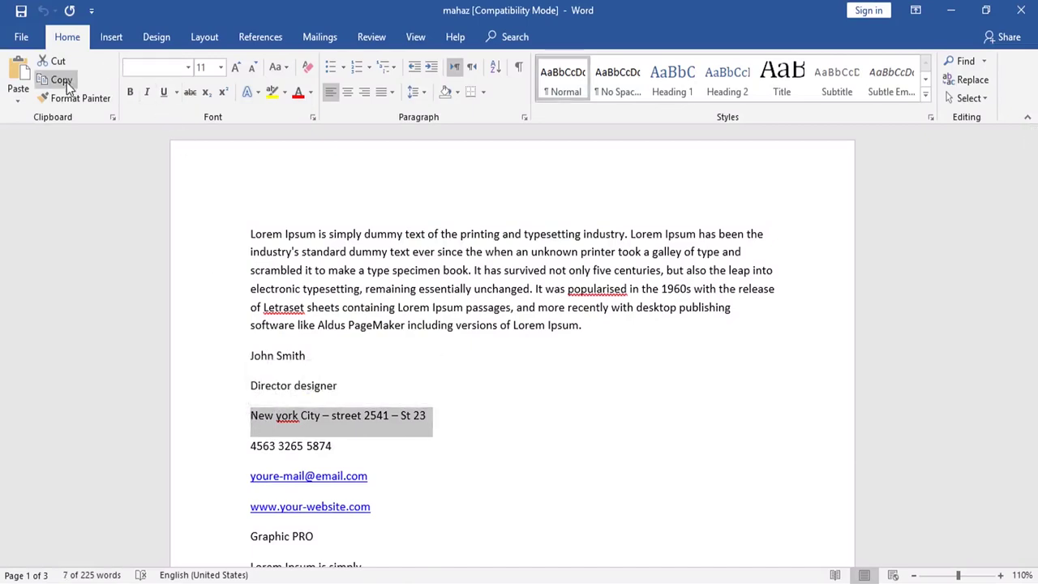
key(alt+Tab)
Select all lines of the duplicated text, paste the street address over them, and commit.
click(38, 168)
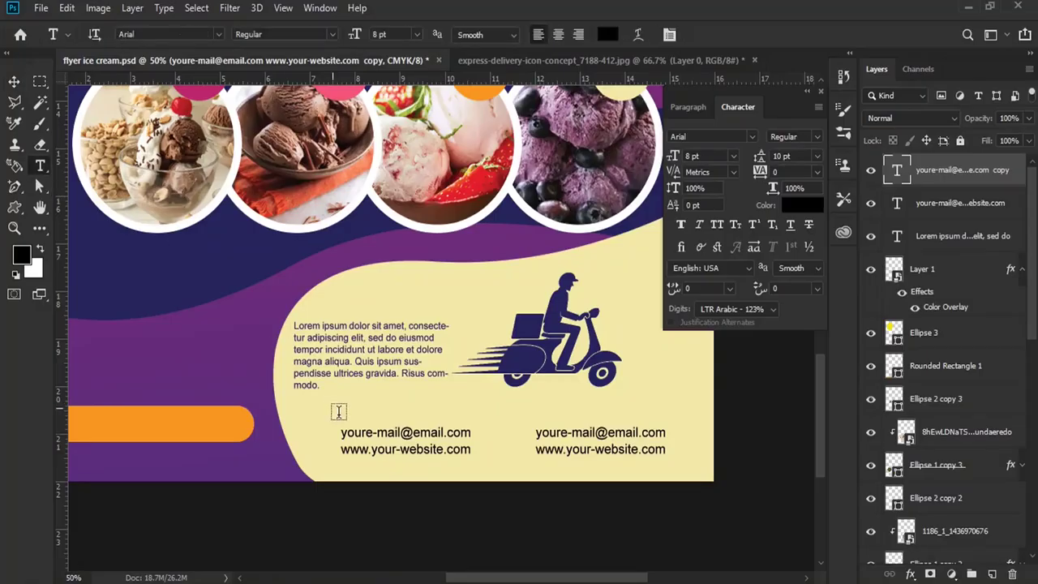
triple_click(388, 433)
key(ctrl+a)
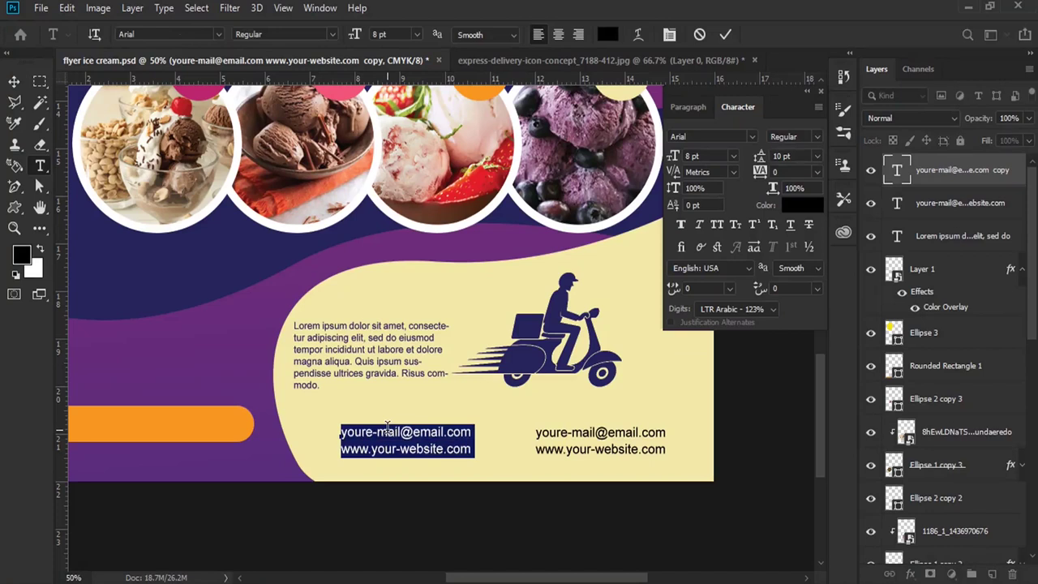
right_click(388, 430)
click(419, 168)
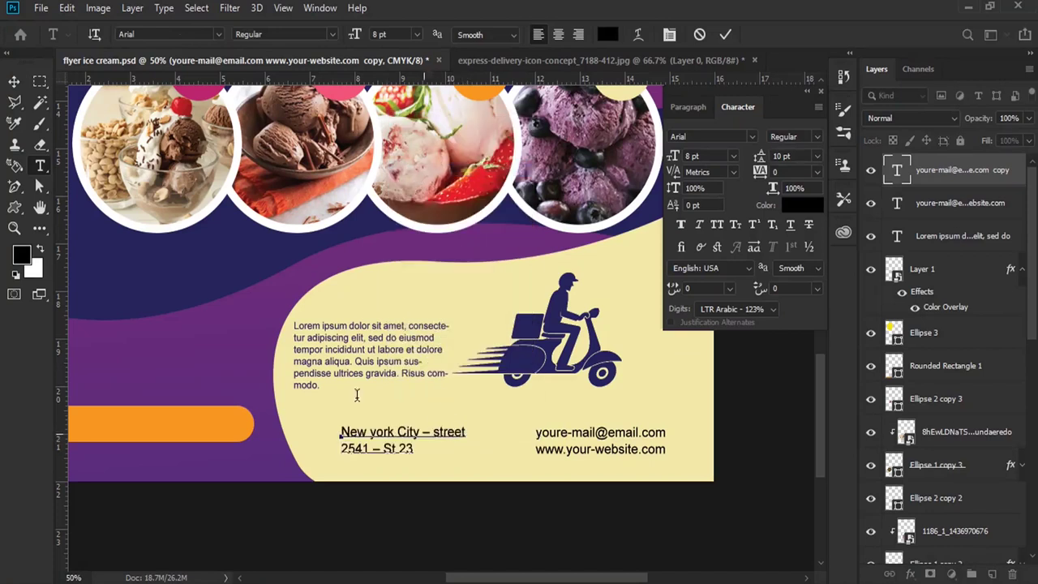
click(14, 81)
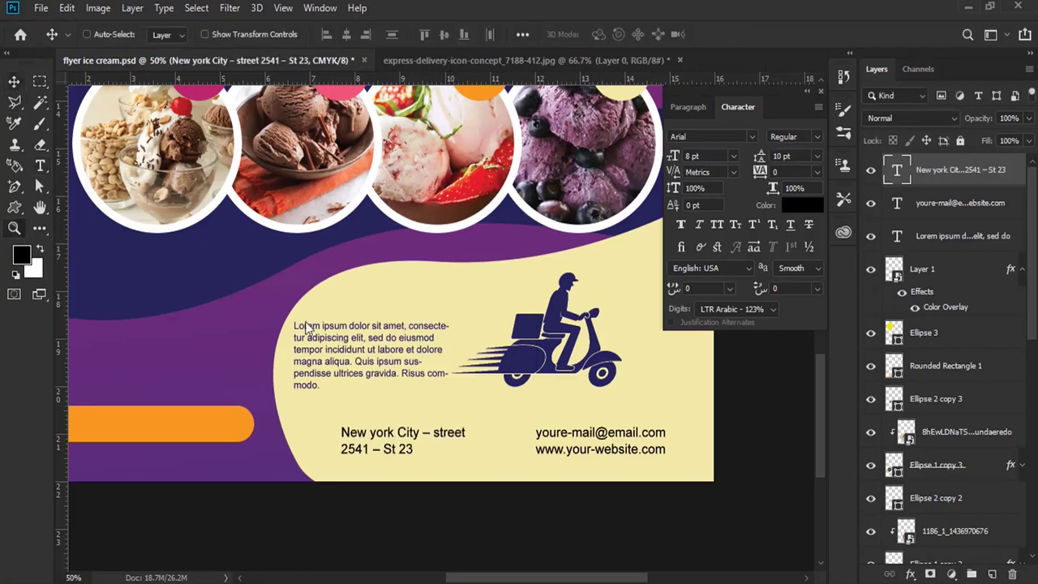
Zoom in on the contact area and close the Character panel.
key(z)
click(520, 406)
click(820, 91)
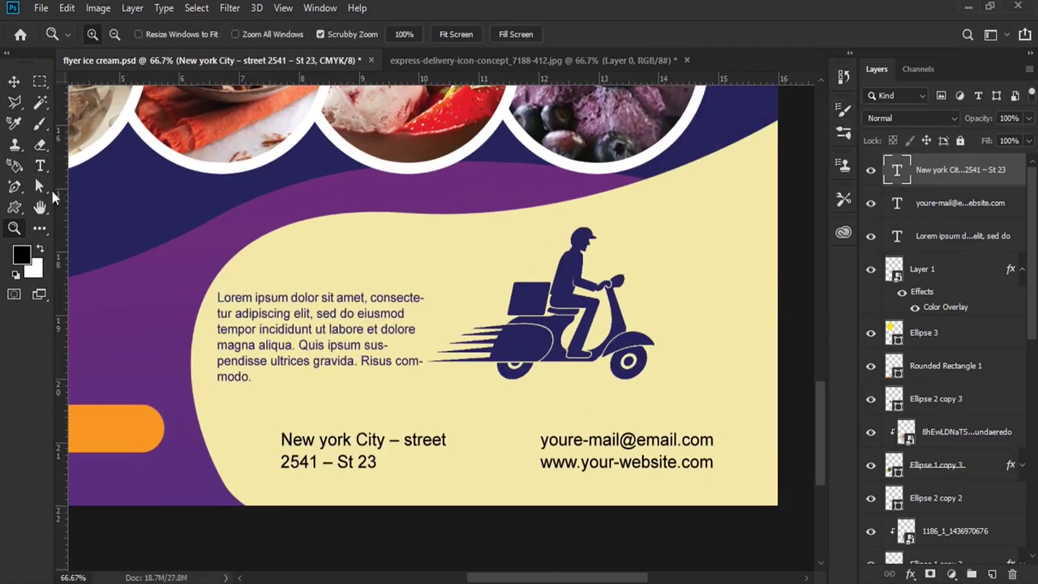
click(16, 207)
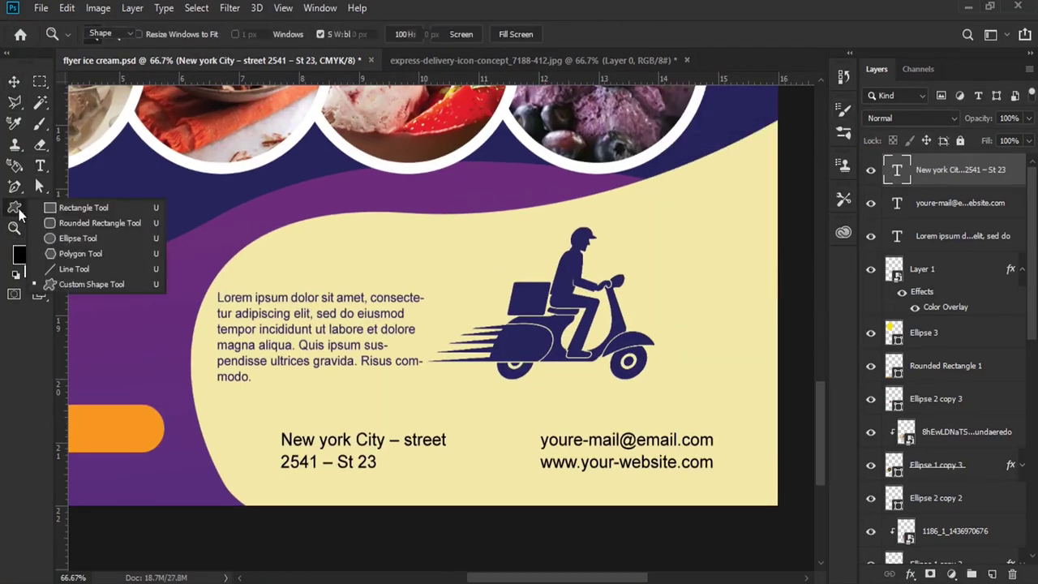
Draw a globe icon beside the e-mail and website lines, filled with the strawberry's red.
click(58, 284)
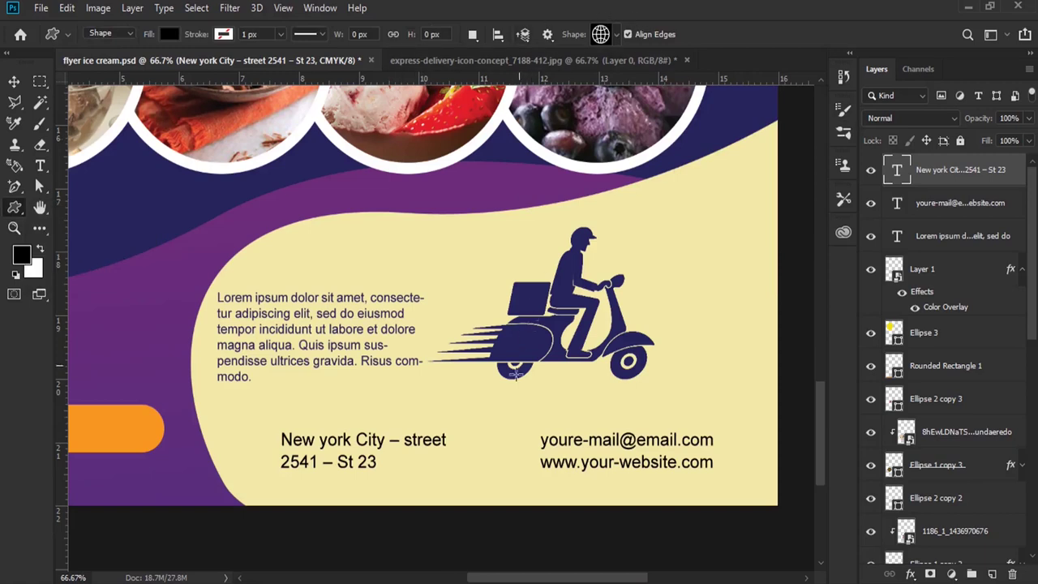
drag(493, 438, 542, 468)
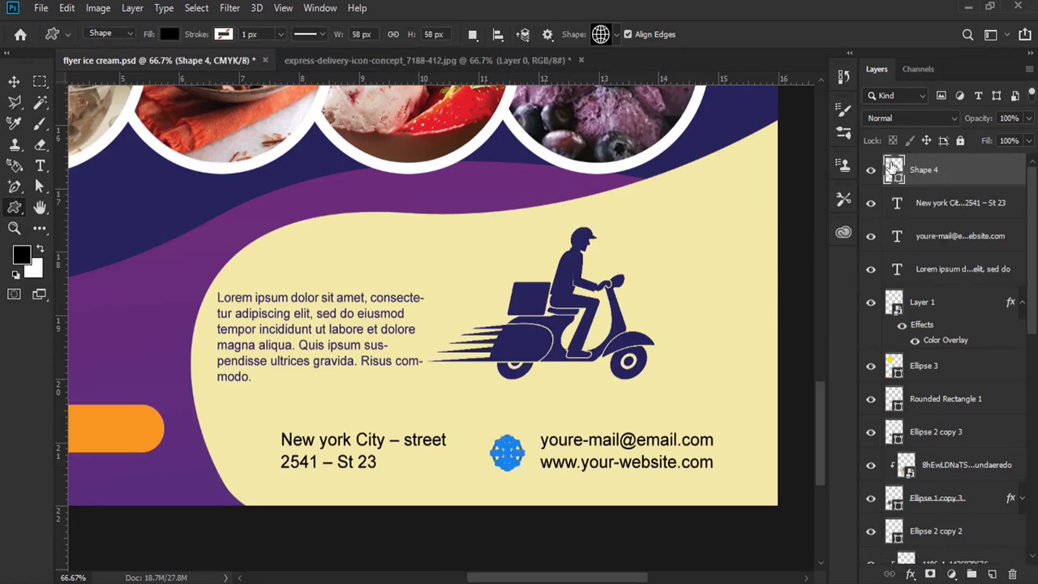
double_click(892, 167)
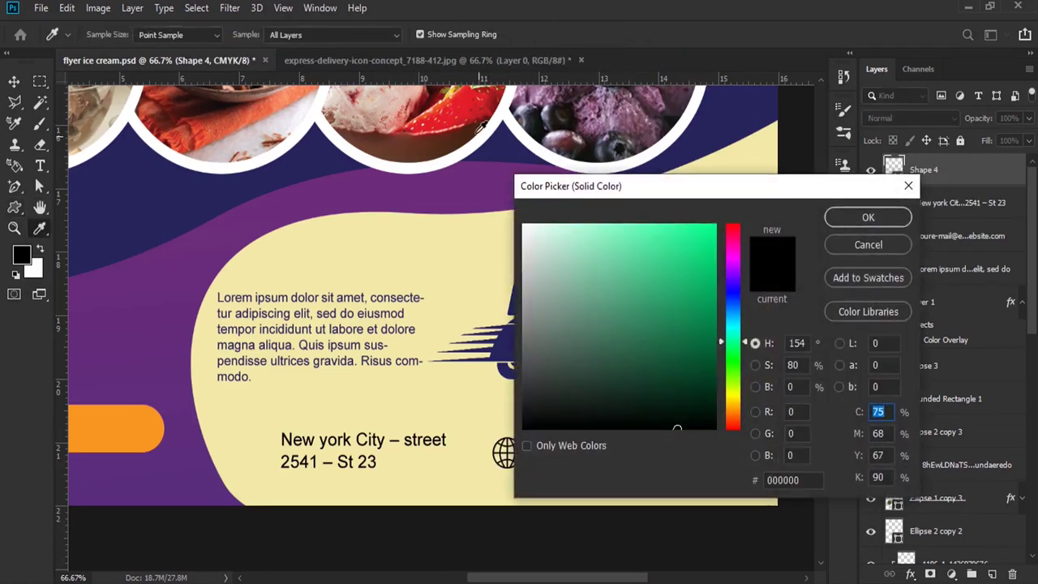
click(461, 102)
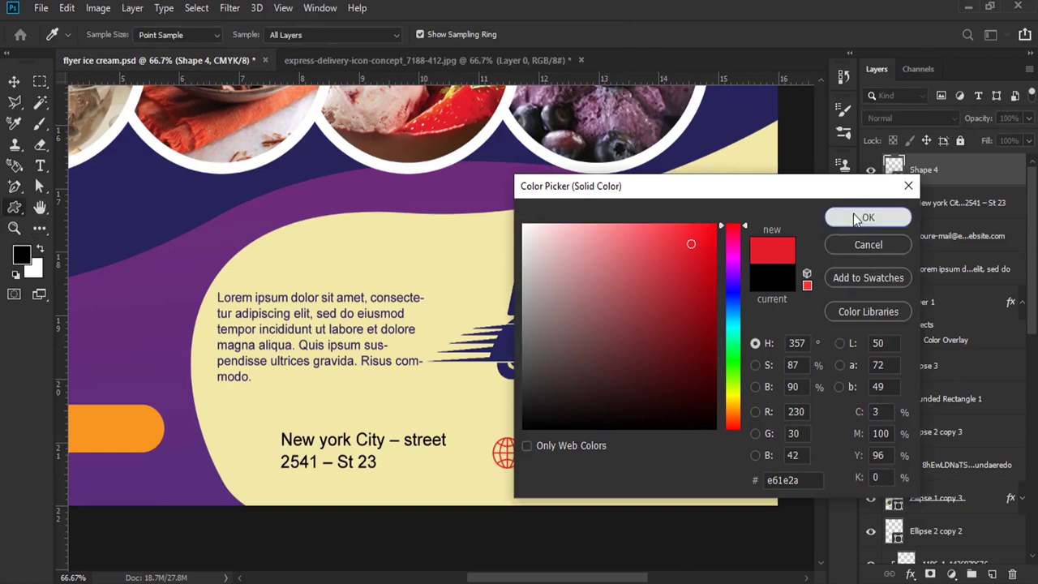
click(868, 217)
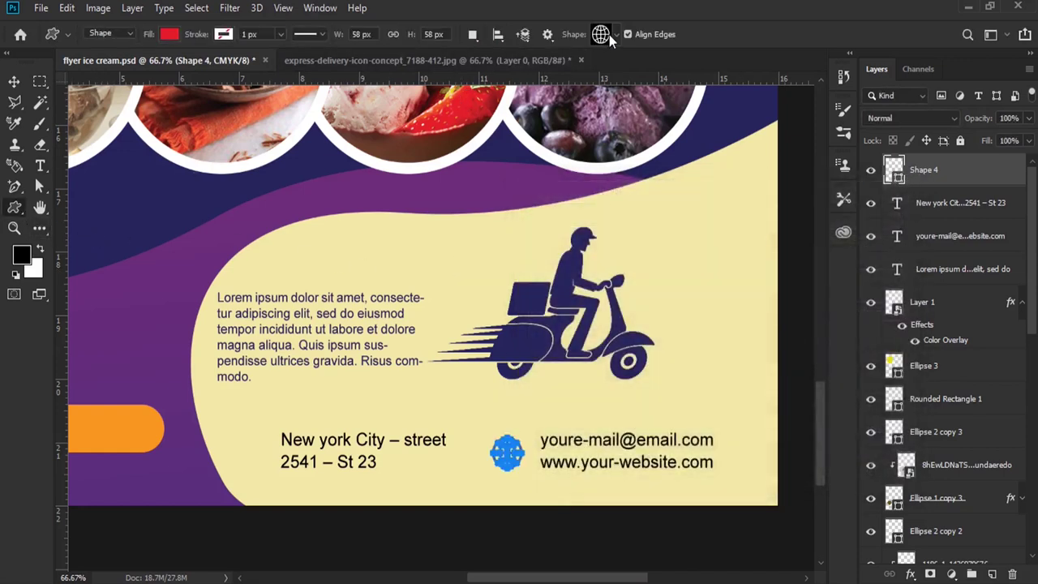
Draw a house icon beside the address and nudge it slightly left.
click(608, 36)
drag(779, 135, 797, 299)
click(608, 365)
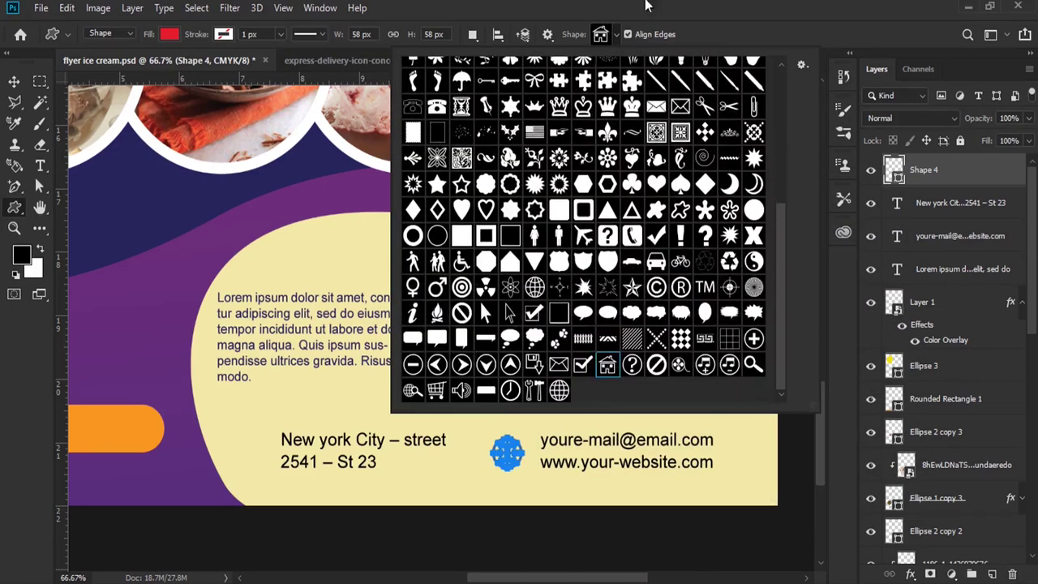
click(650, 6)
drag(241, 438, 278, 472)
click(14, 82)
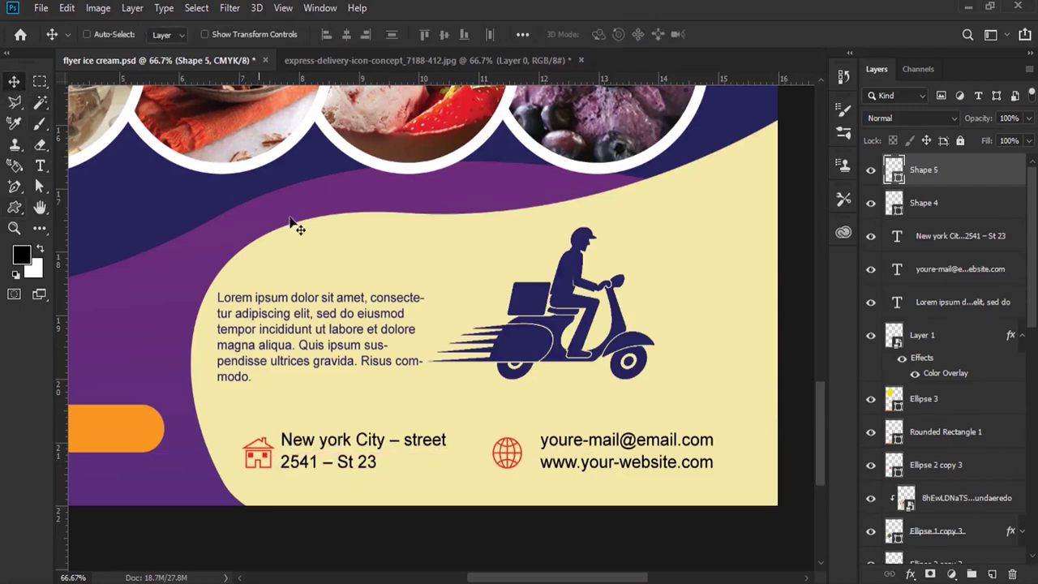
key(Left)
key(Left)
key(Left)
key(Left)
key(Left)
key(Left)
key(Left)
key(Left)
key(Left)
key(Left)
key(Left)
key(Left)
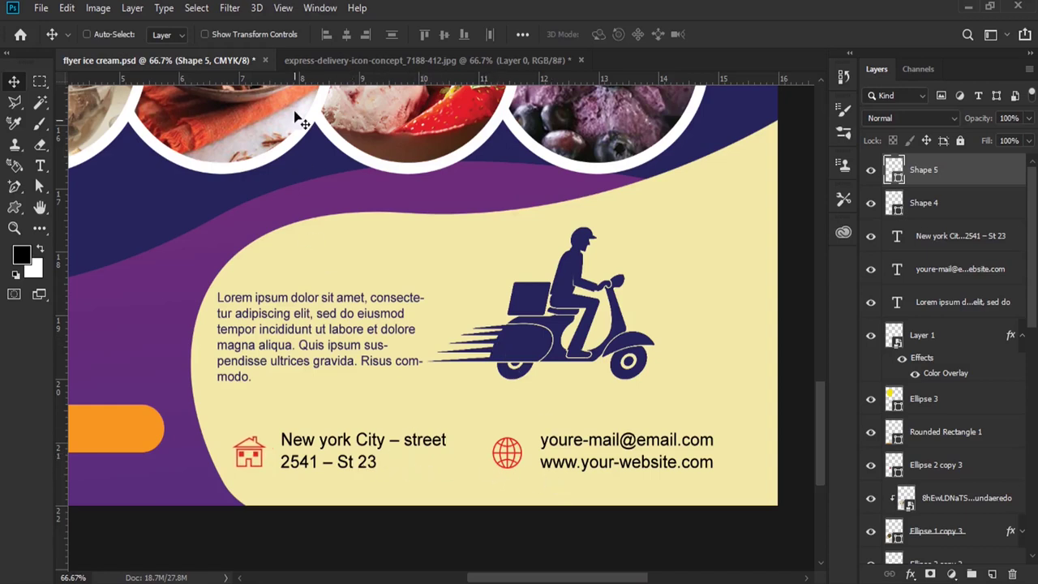
scroll(300, 344, left, 5)
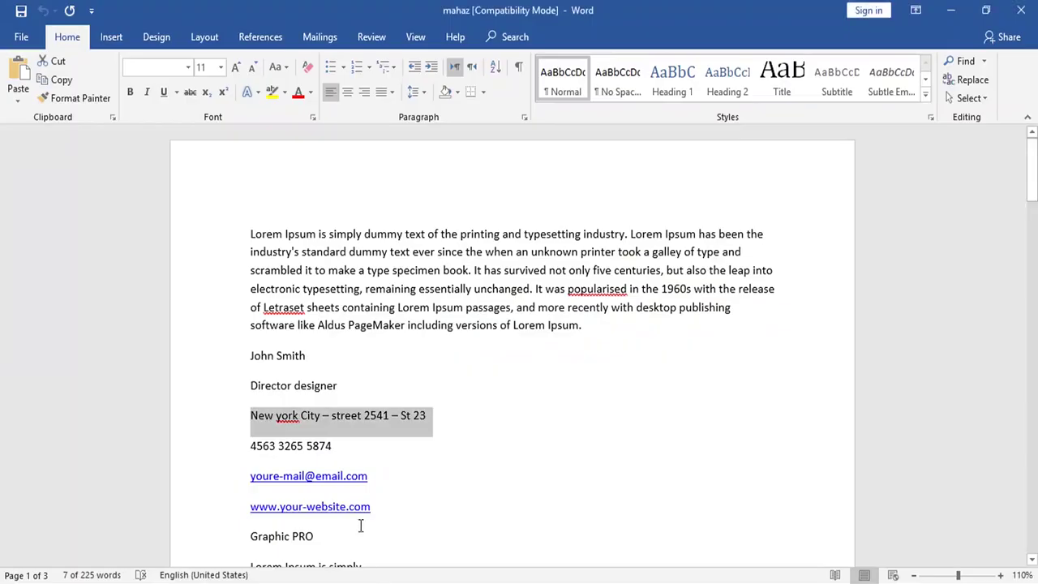
drag(372, 506, 251, 506)
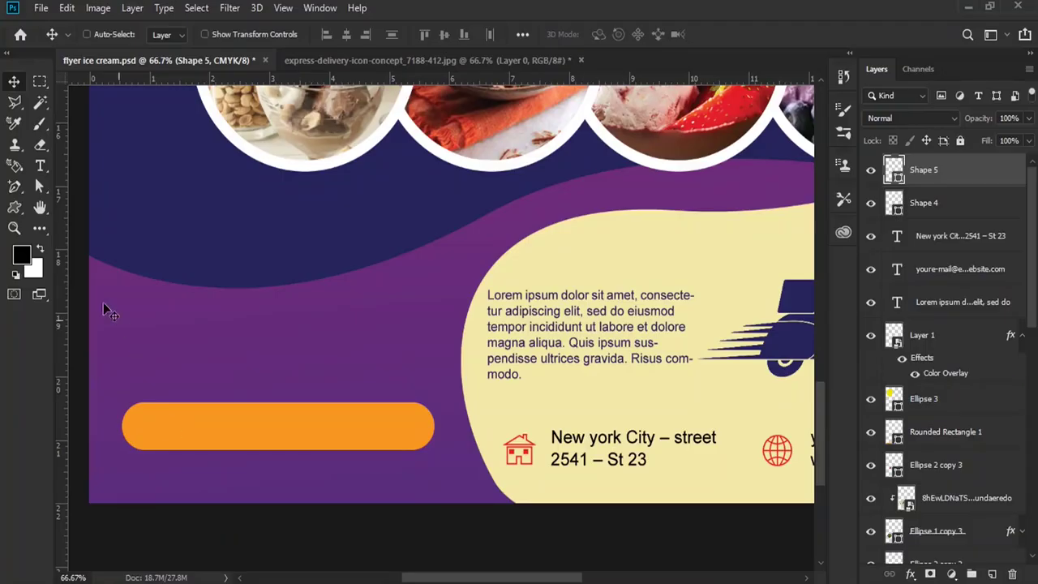
click(36, 170)
click(39, 249)
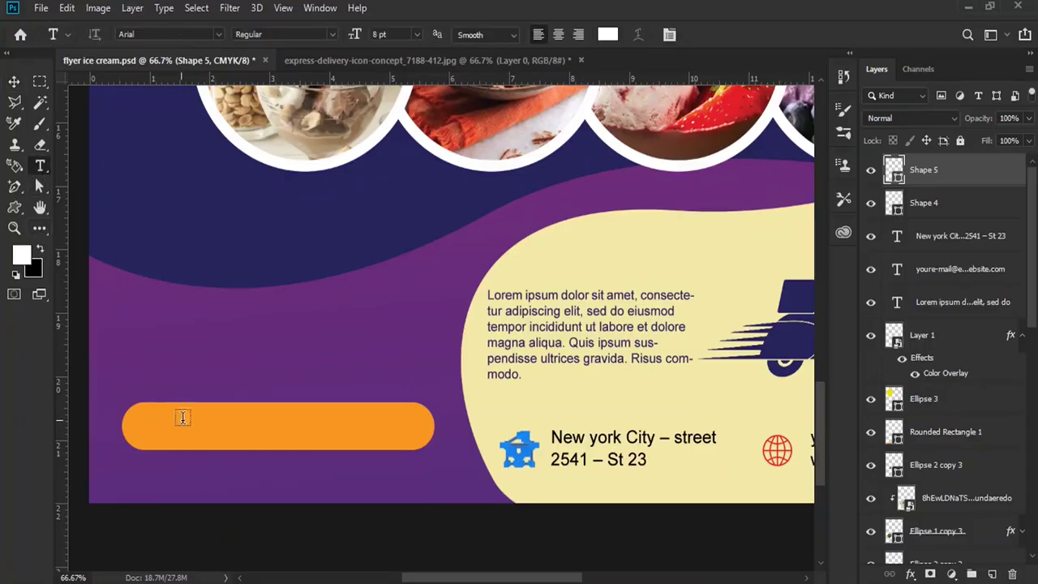
click(205, 430)
right_click(206, 431)
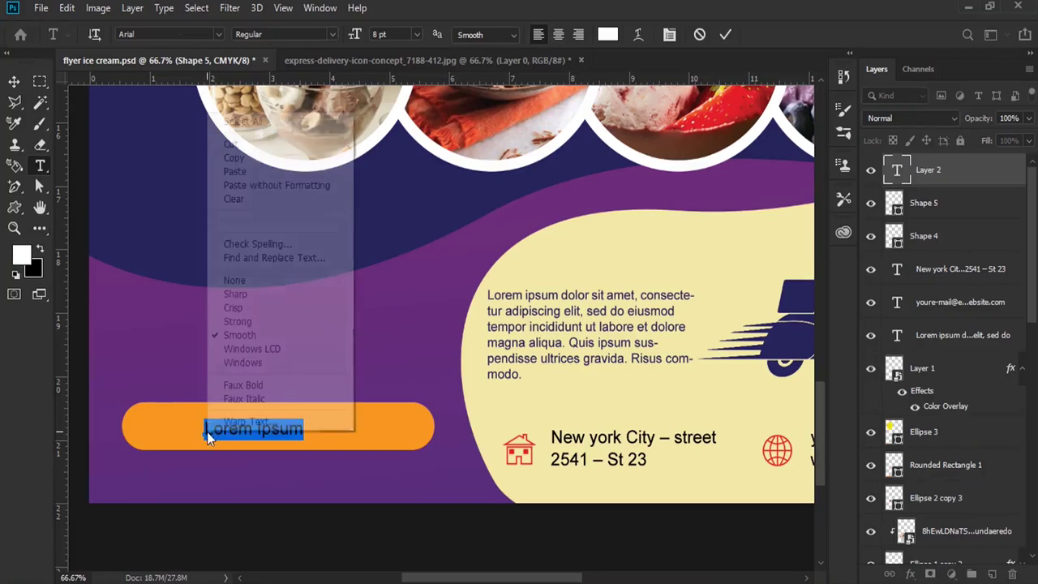
click(242, 177)
triple_click(325, 428)
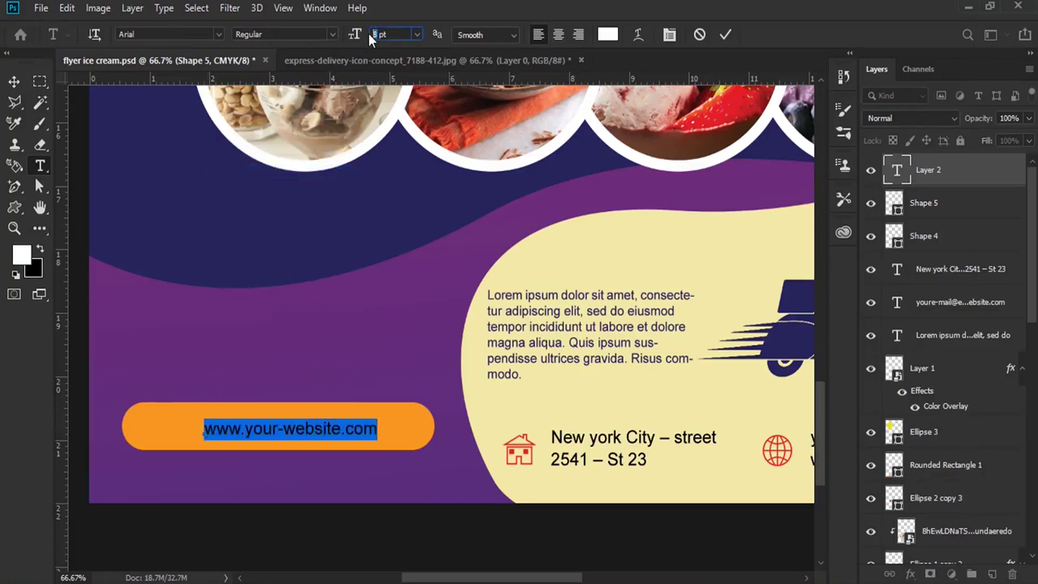
key(Up)
key(Up)
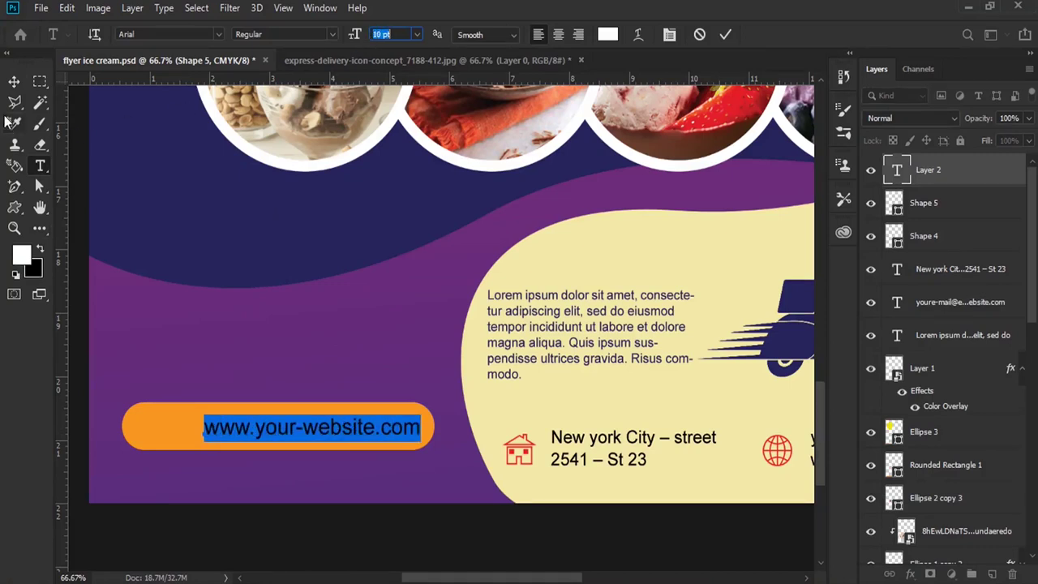
key(ctrl+Return)
key(v)
drag(358, 406, 321, 415)
key(Up)
key(Up)
key(Up)
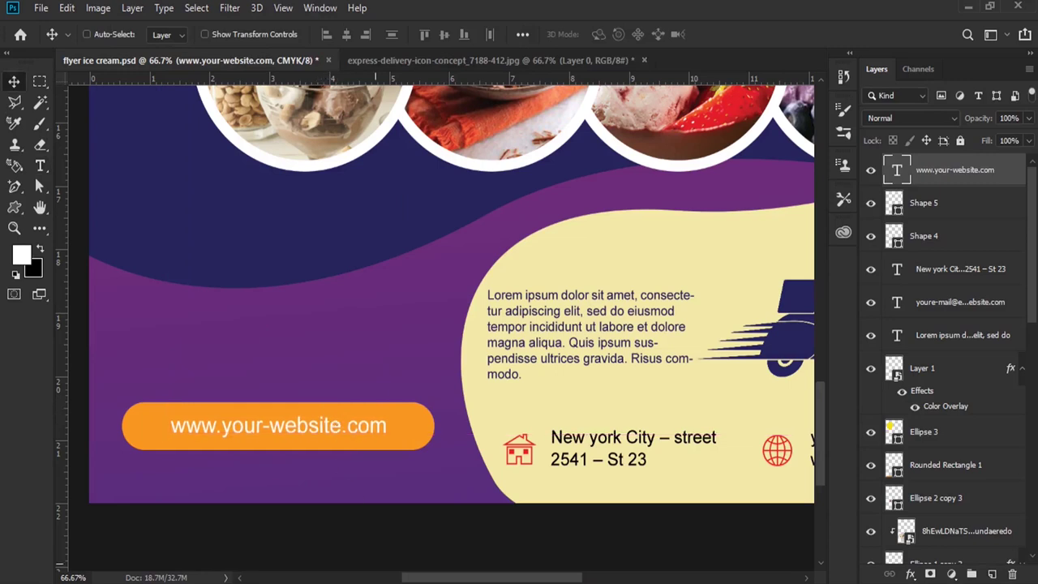
Place a copy of the Lorem ipsum paragraph onto the purple area.
ctrl+click(558, 305)
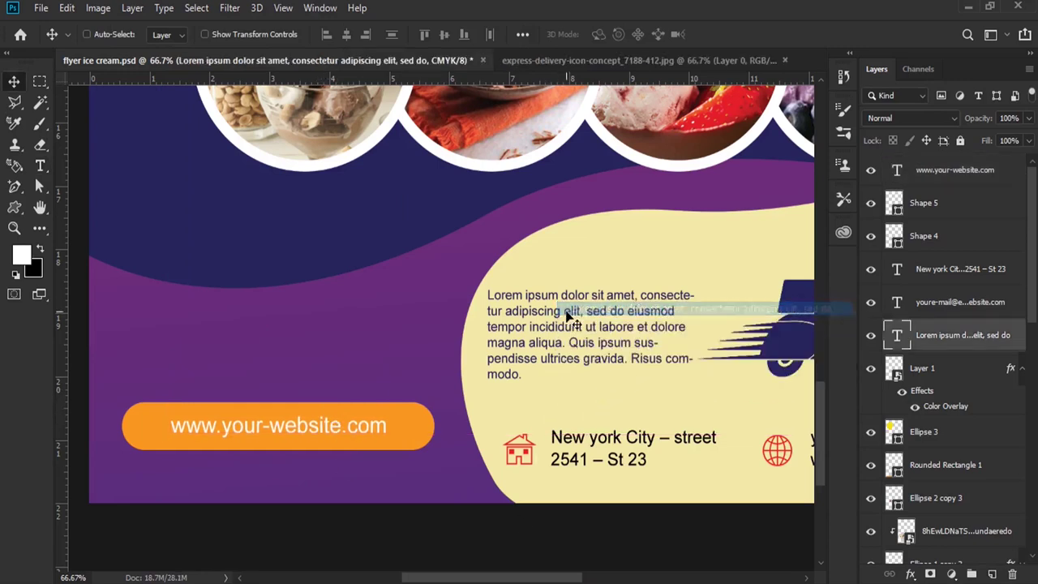
drag(522, 307, 189, 317)
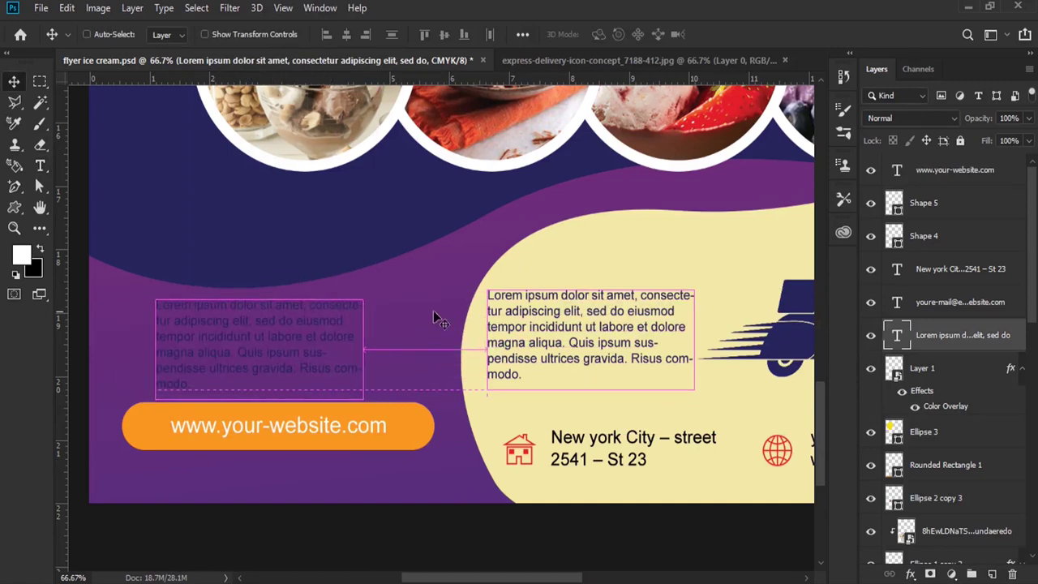
double_click(897, 335)
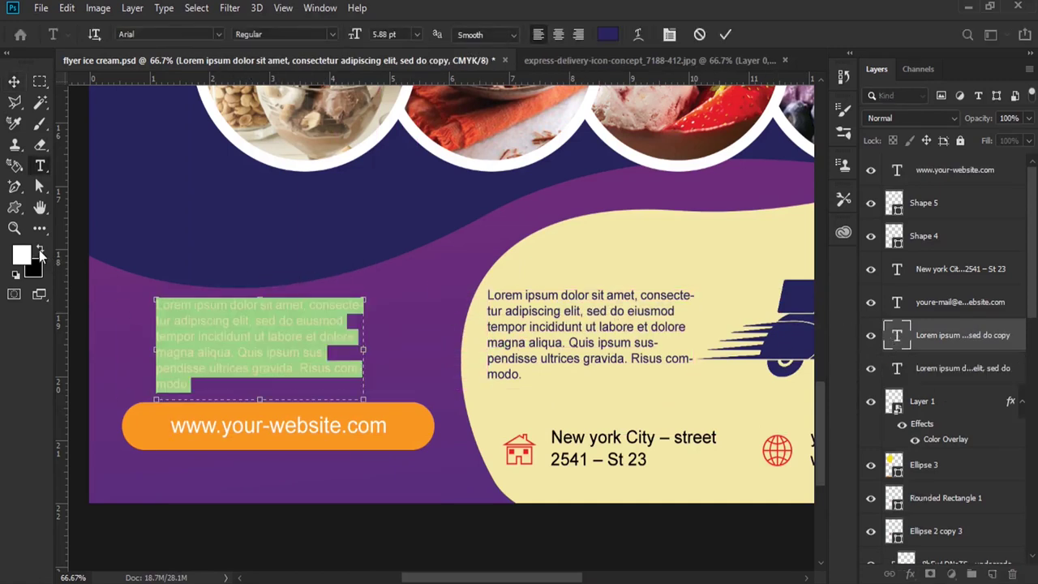
click(254, 352)
Widen the paragraph box, shorten it to fit the text, and move it down-left above the button.
drag(363, 403, 431, 392)
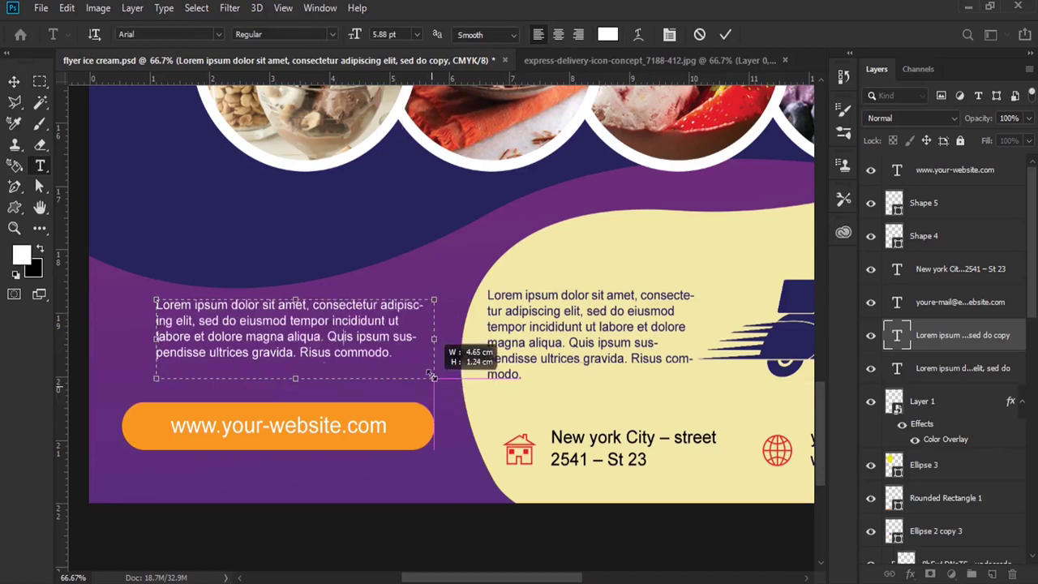
drag(431, 392, 434, 363)
click(14, 81)
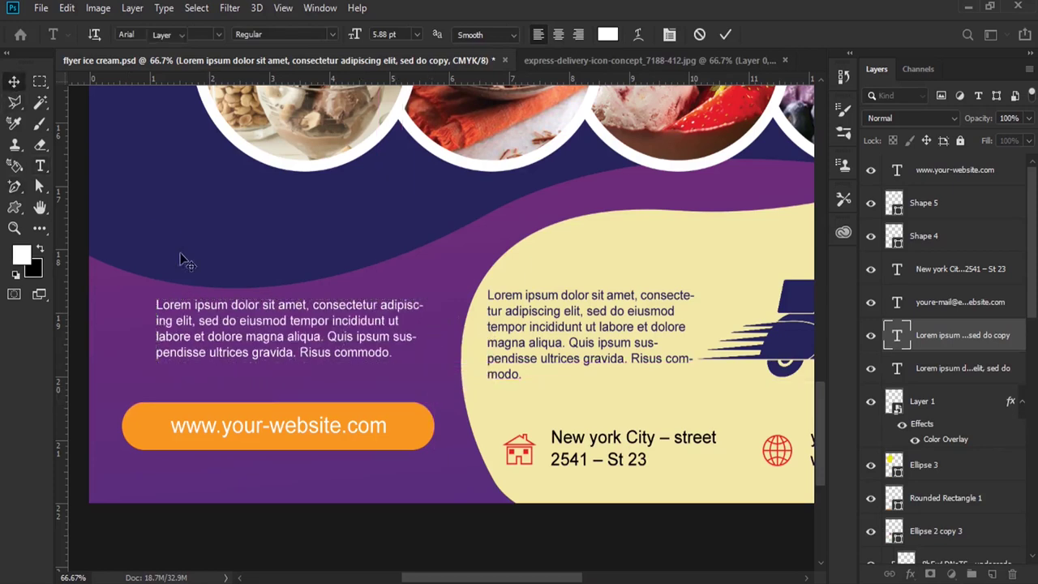
drag(234, 304, 227, 326)
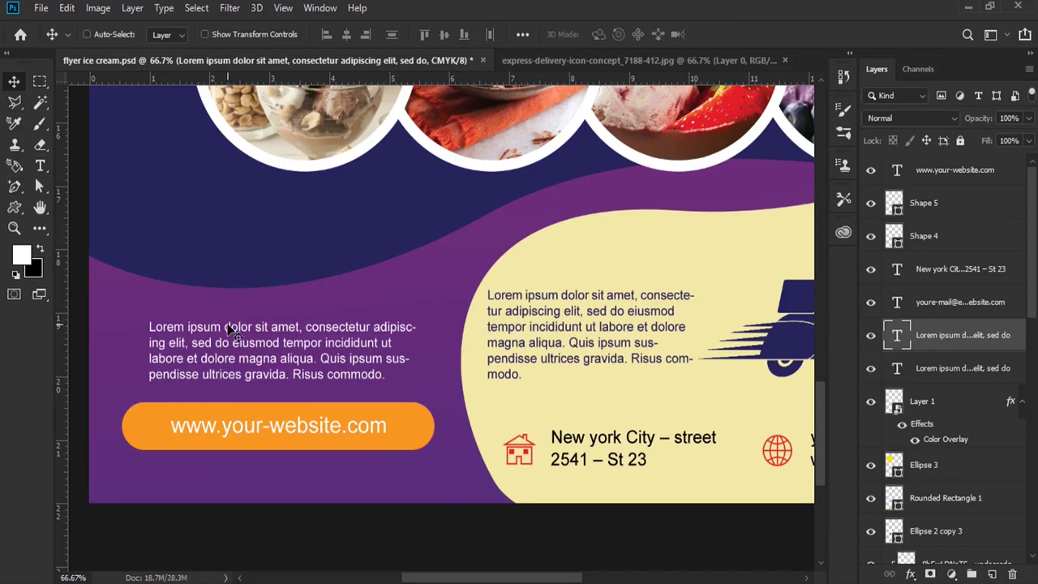
Save ice cream.psd, fit the flyer on screen, and begin a text layer in the top-left yellow blob.
click(36, 9)
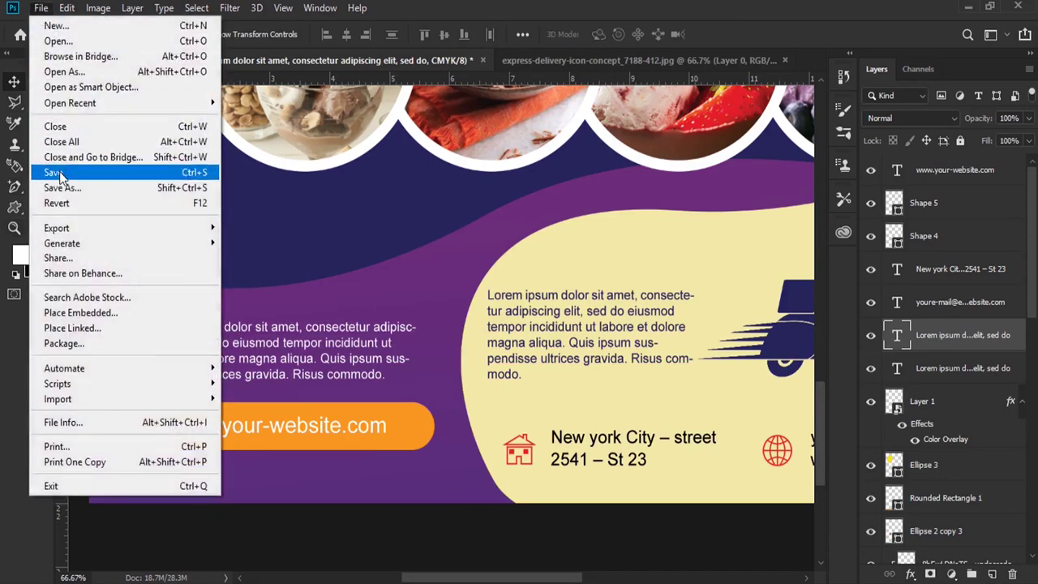
click(48, 169)
click(283, 7)
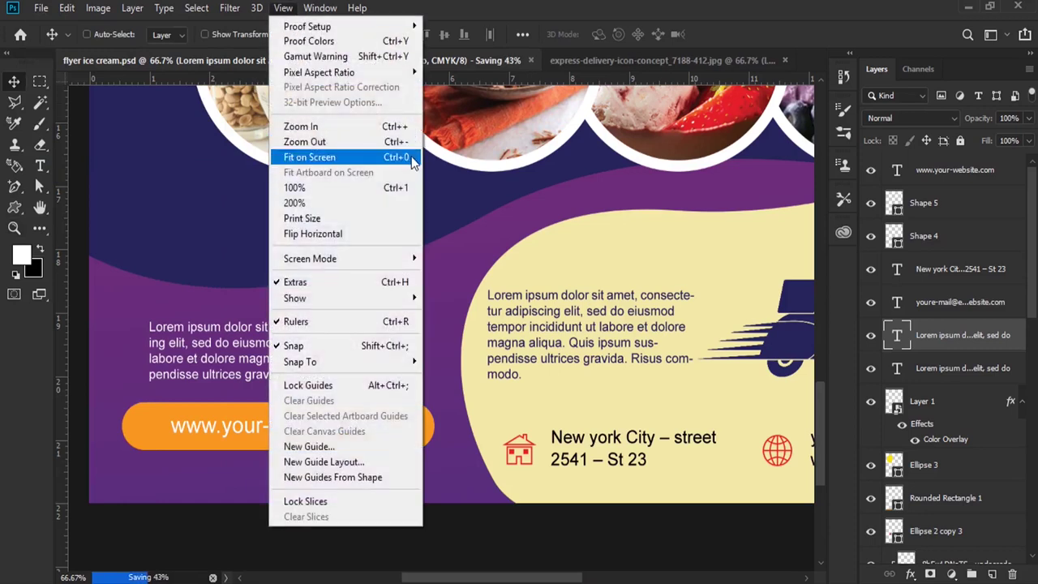
click(308, 158)
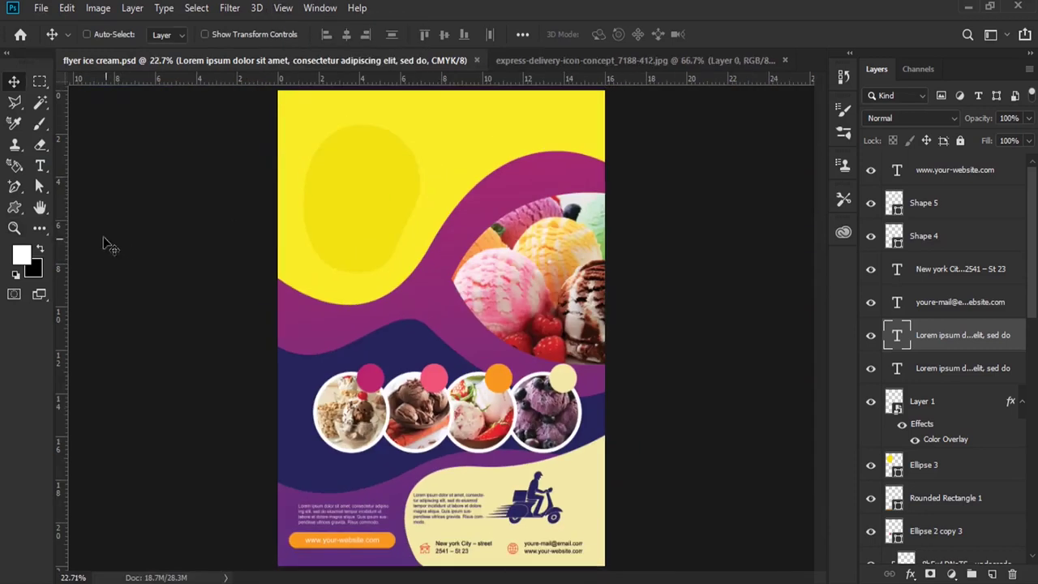
click(40, 165)
click(342, 198)
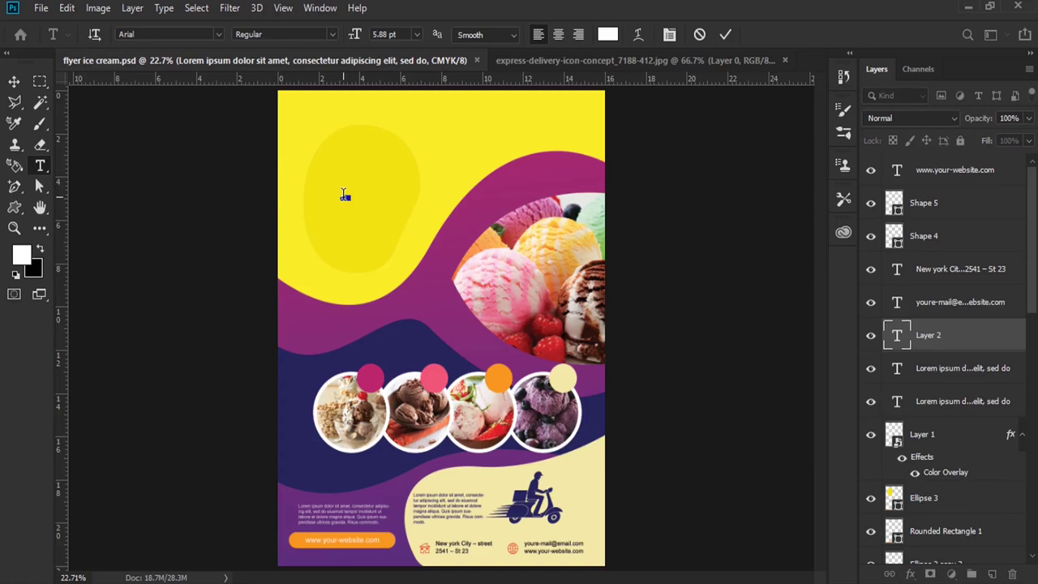
Enlarge ICE to 71.88 pt and add the CREAM line to the headline.
drag(355, 39, 415, 56)
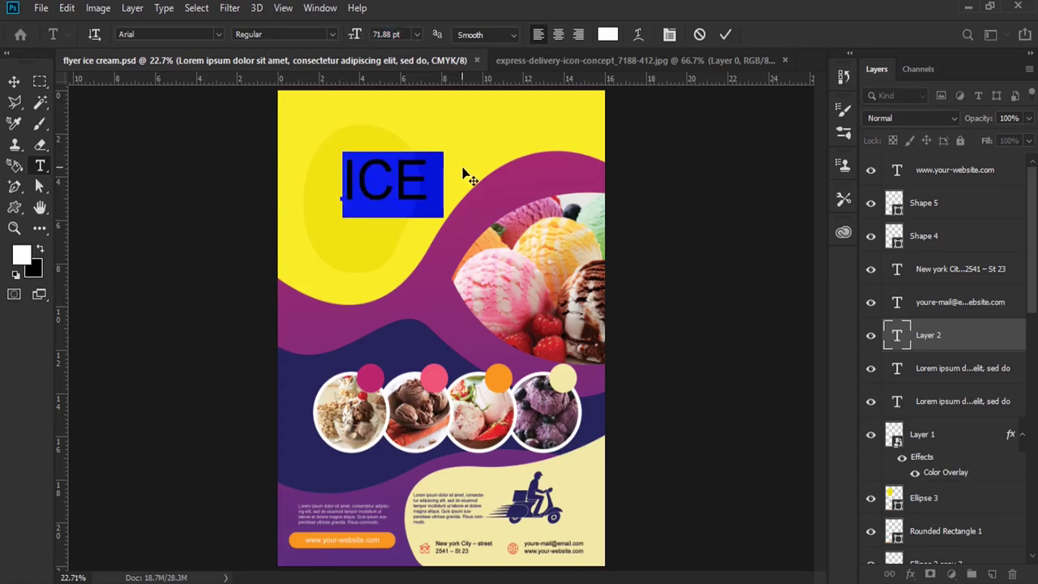
drag(416, 169, 427, 168)
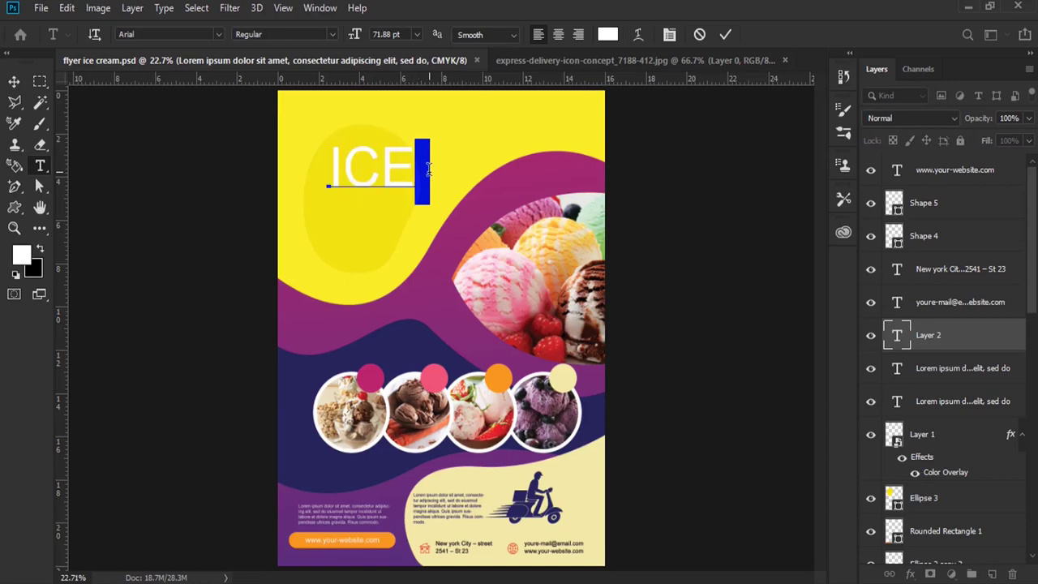
key(Home)
text(CREAM )
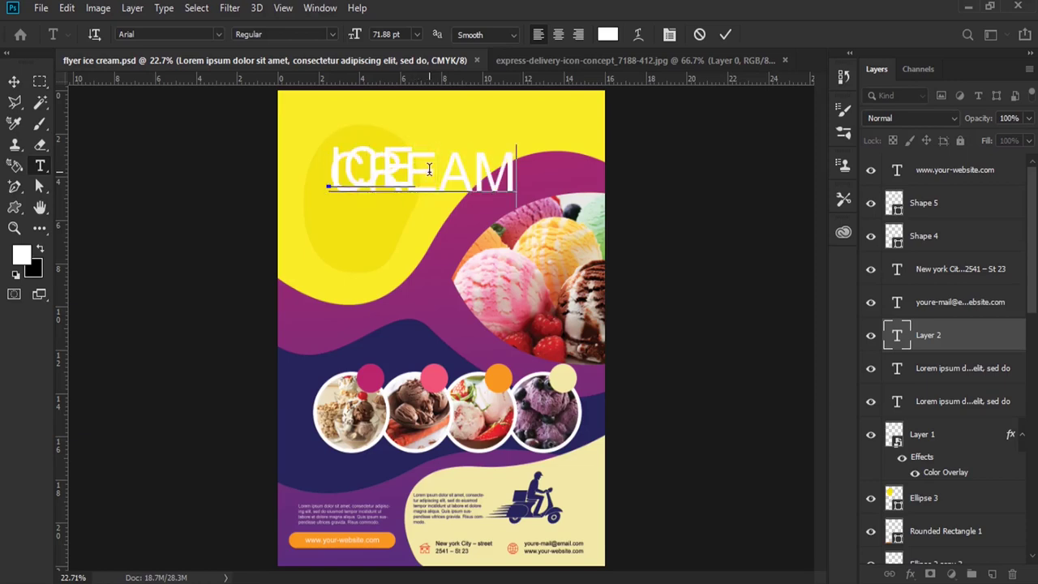
text(ICE)
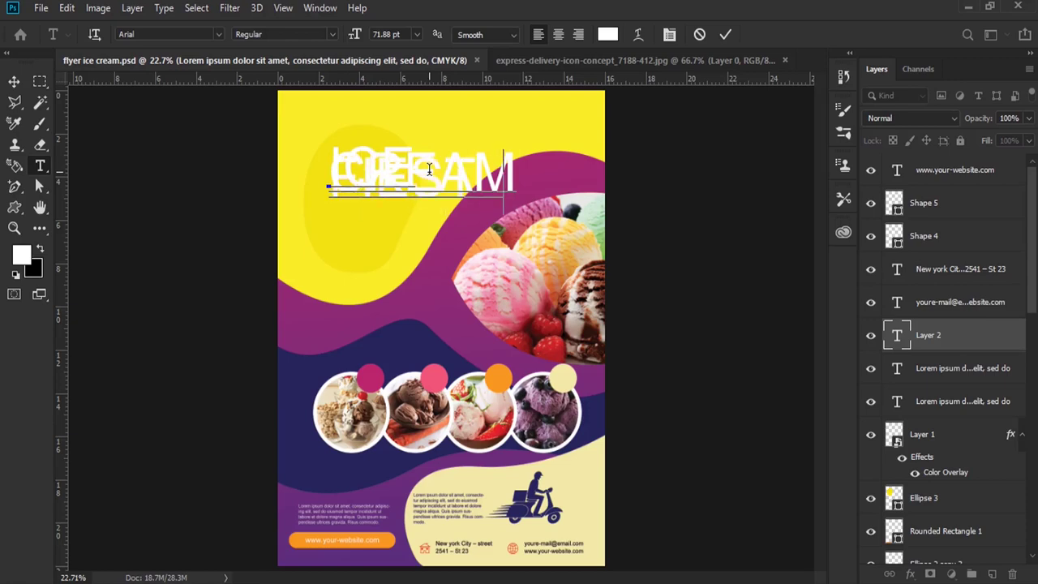
Set the headline leading to Auto and shrink the CREAM FIESTA lines to 45.88 pt.
key(ctrl+a)
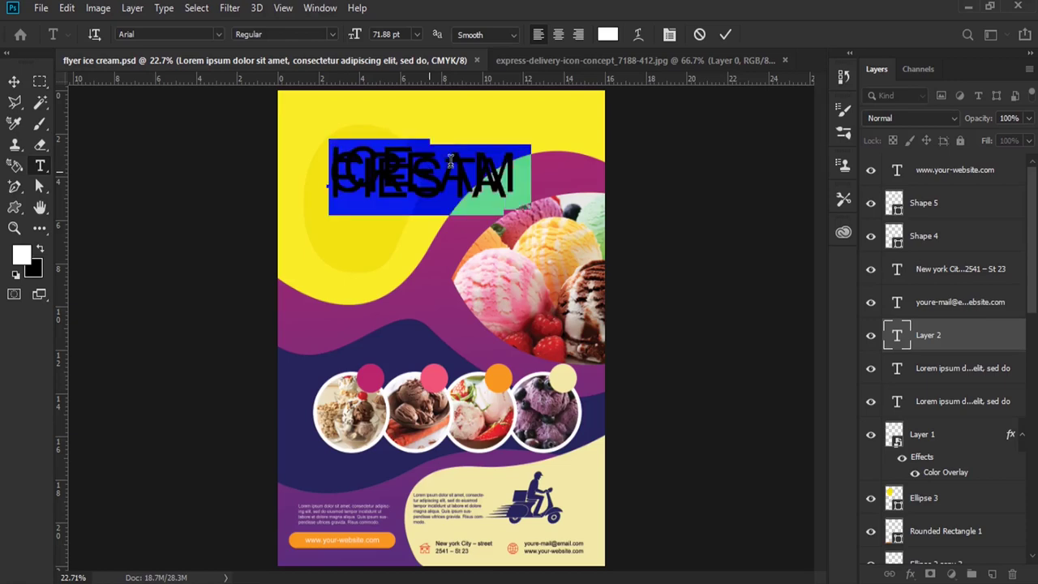
click(670, 35)
click(817, 156)
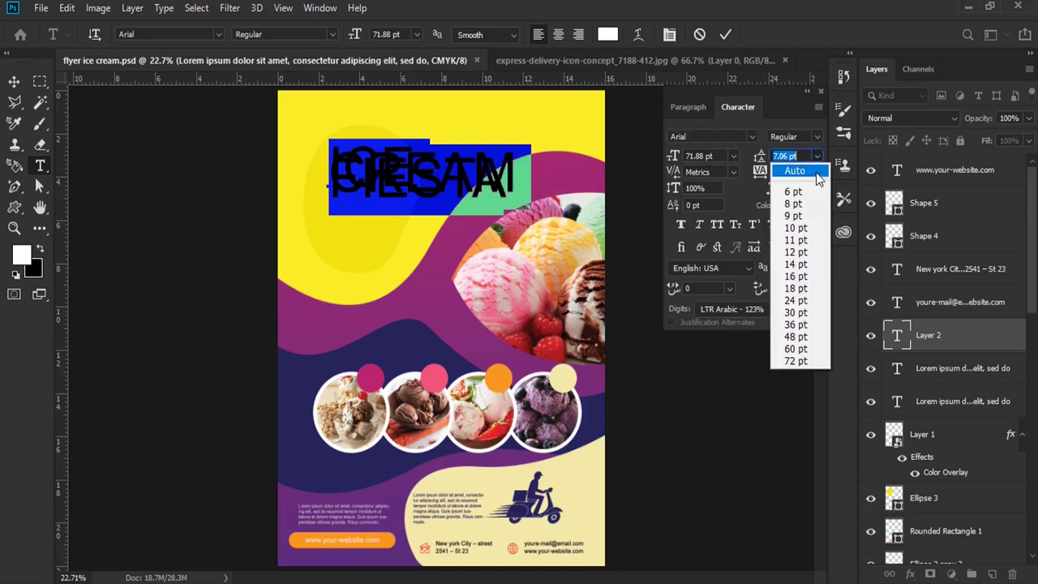
click(791, 170)
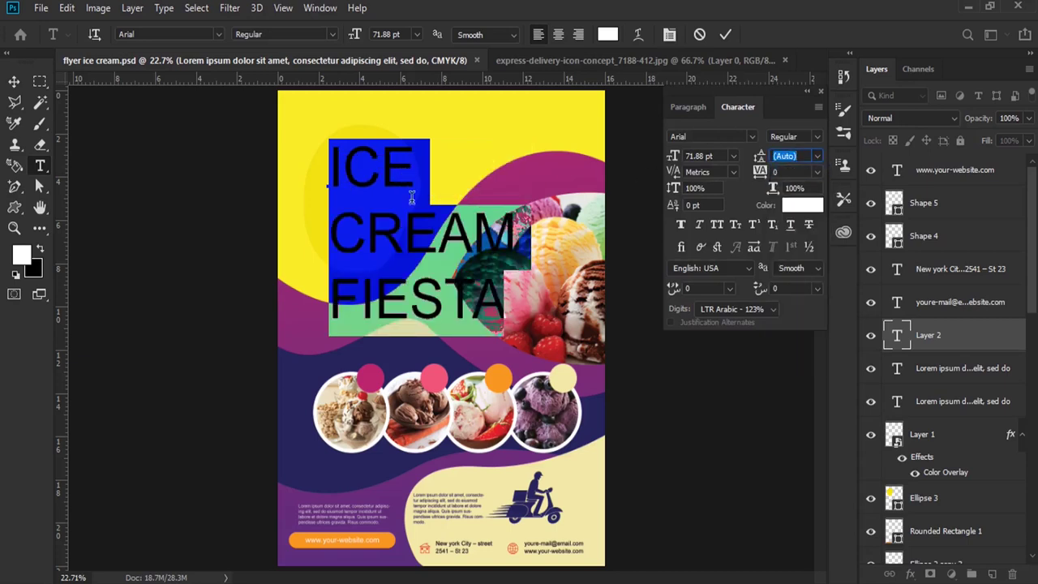
drag(503, 316, 341, 243)
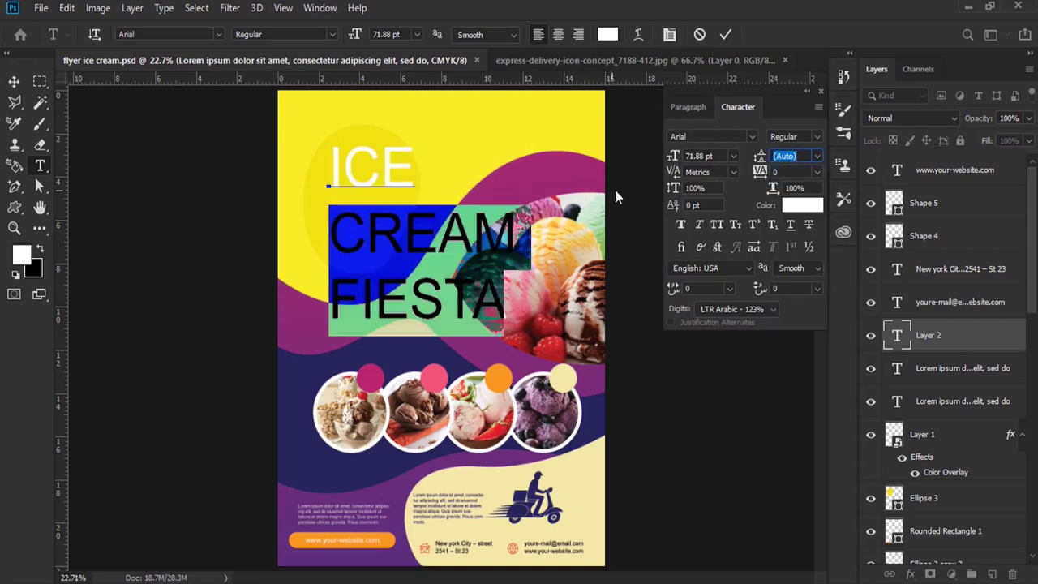
drag(675, 155, 667, 158)
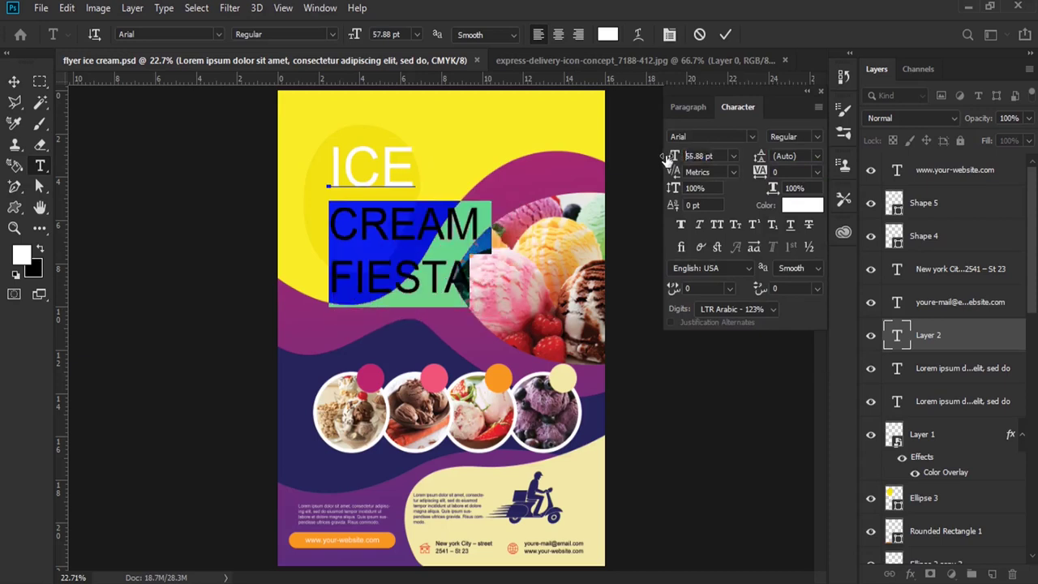
drag(667, 158, 655, 157)
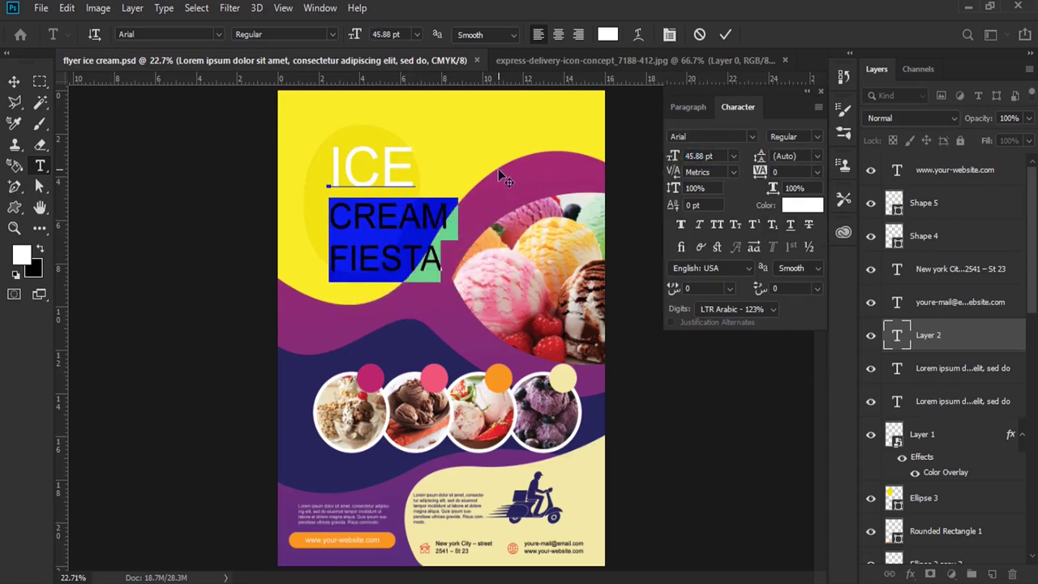
Enlarge ICE to 104.88 pt and set the whole headline in Impact.
double_click(376, 154)
drag(679, 161, 704, 157)
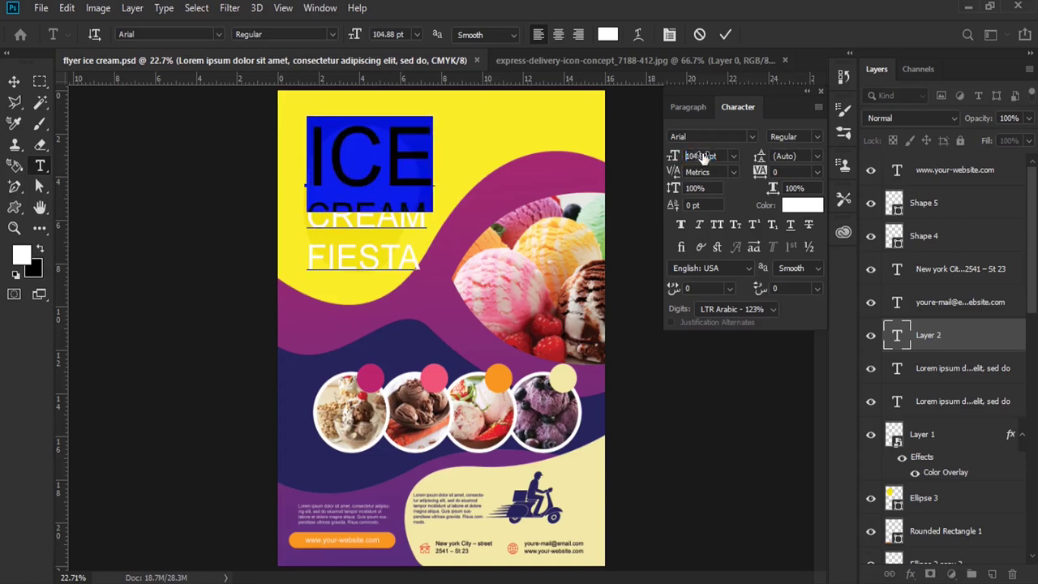
double_click(394, 174)
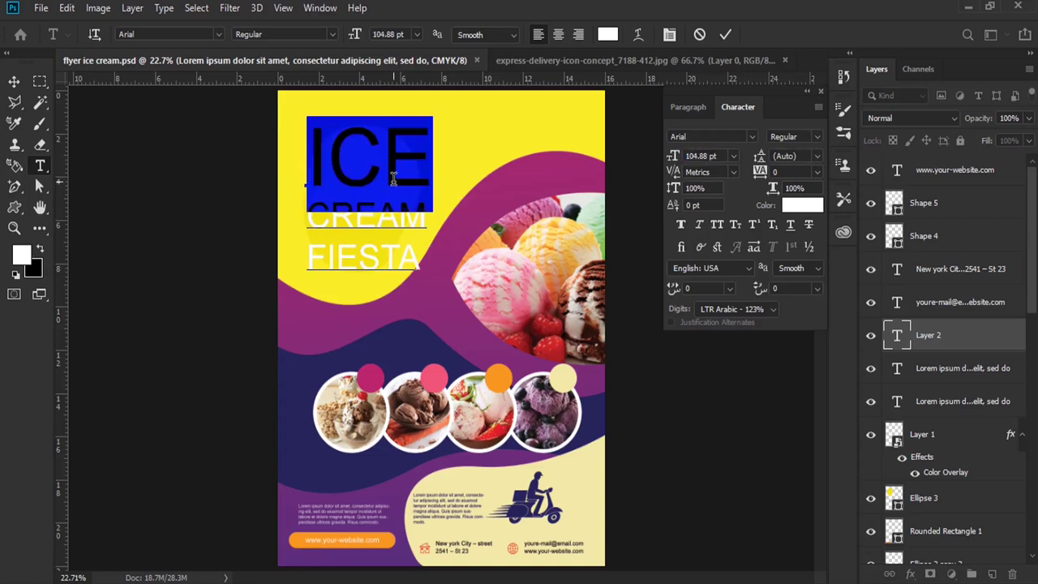
key(ctrl+a)
click(752, 137)
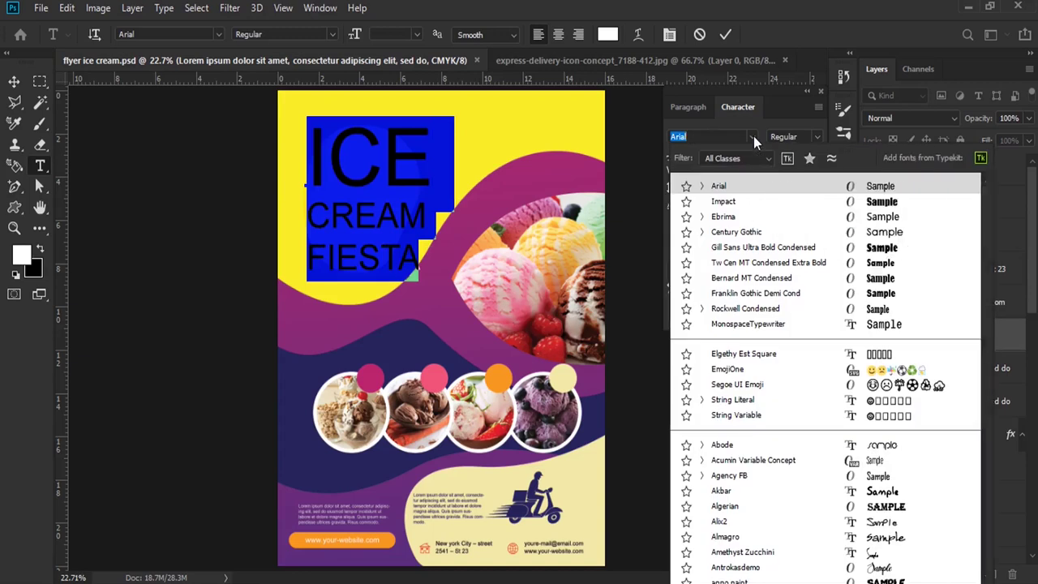
click(733, 201)
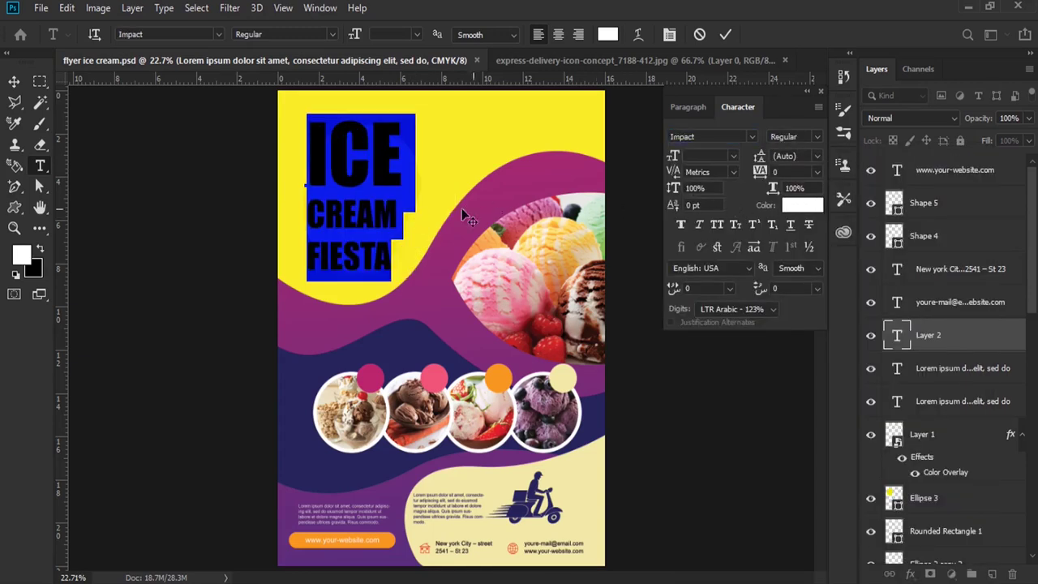
Tighten the CREAM FIESTA leading to 45.2 pt and nudge the headline into place.
click(397, 207)
mouse_move(392, 264)
mouse_down()
mouse_move(289, 192)
mouse_move(299, 203)
mouse_up()
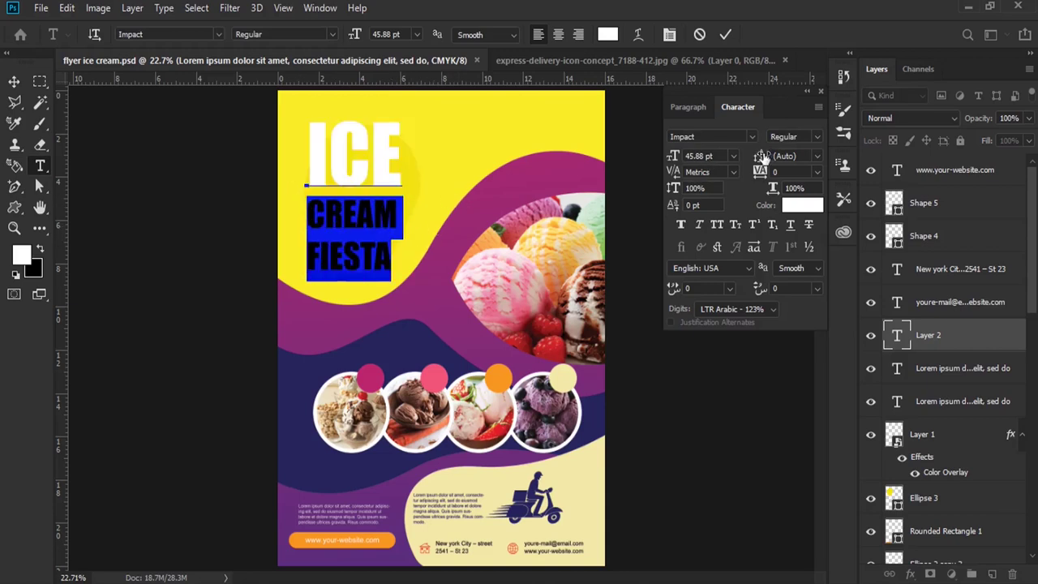
drag(764, 158, 756, 159)
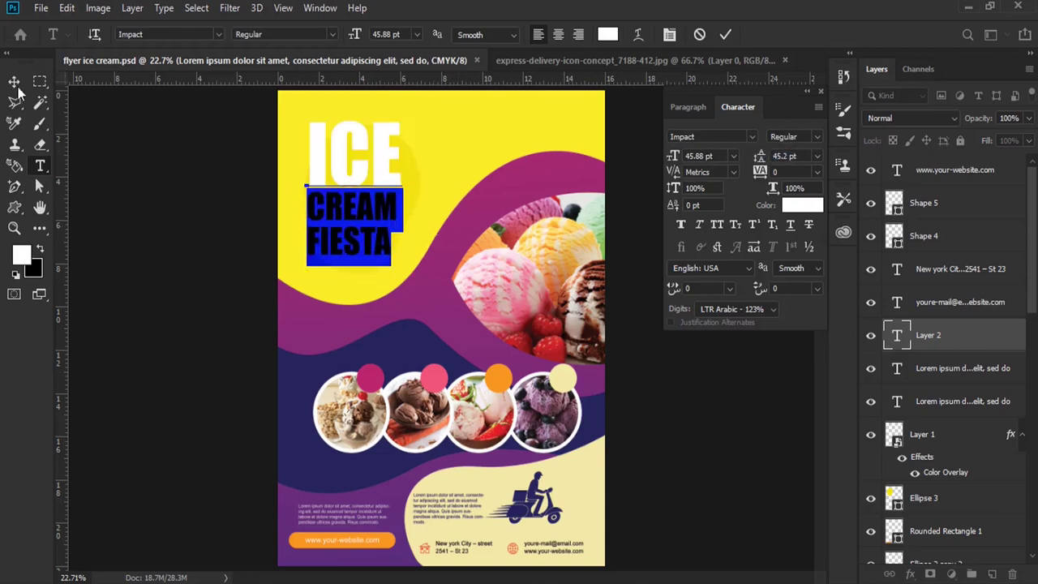
click(14, 82)
drag(336, 161, 337, 172)
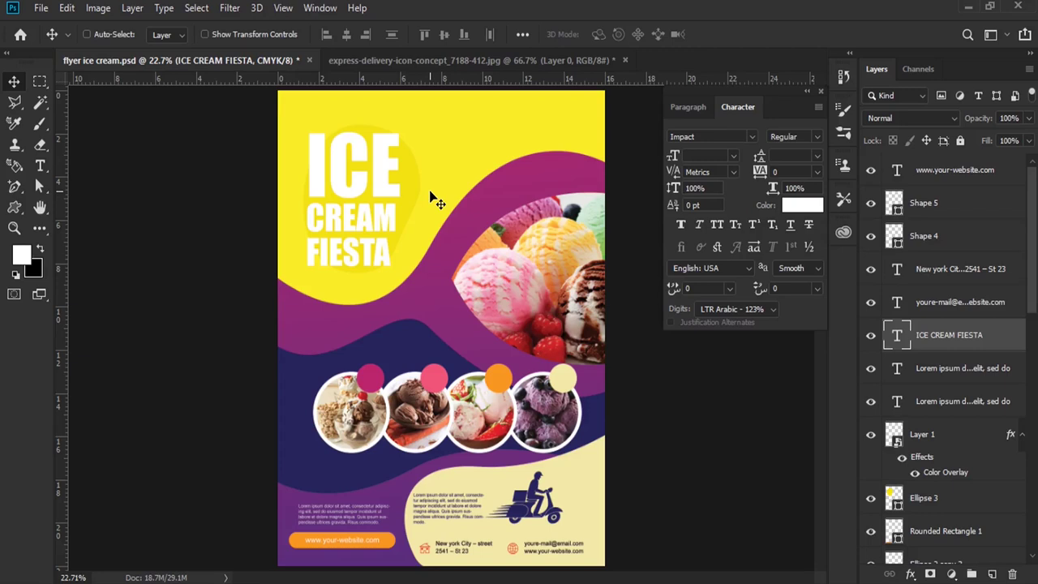
Colour all the ICE CREAM FIESTA headline text pink #f81c65 and commit the edit.
click(40, 165)
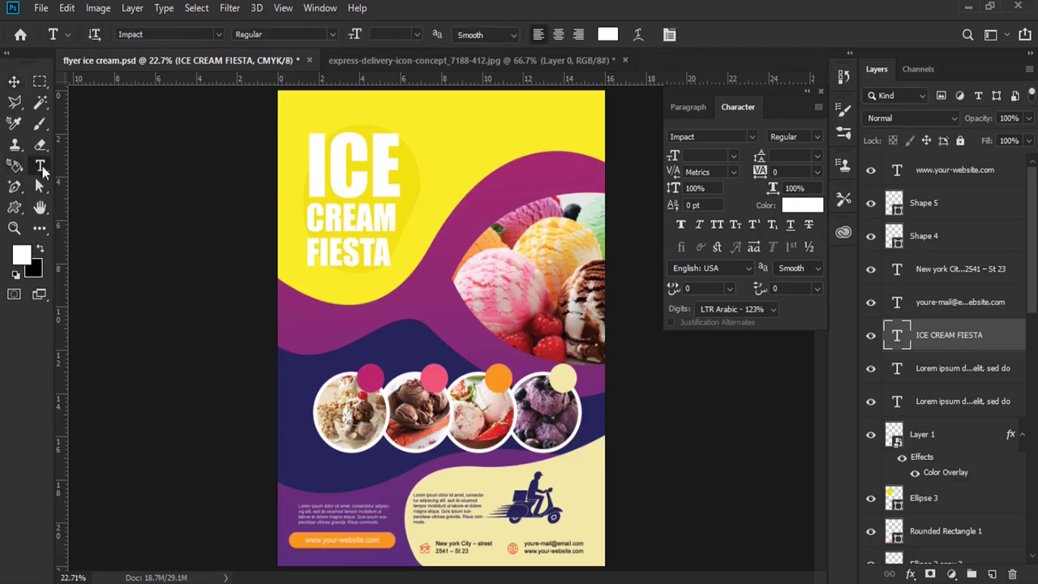
double_click(355, 189)
key(ctrl+a)
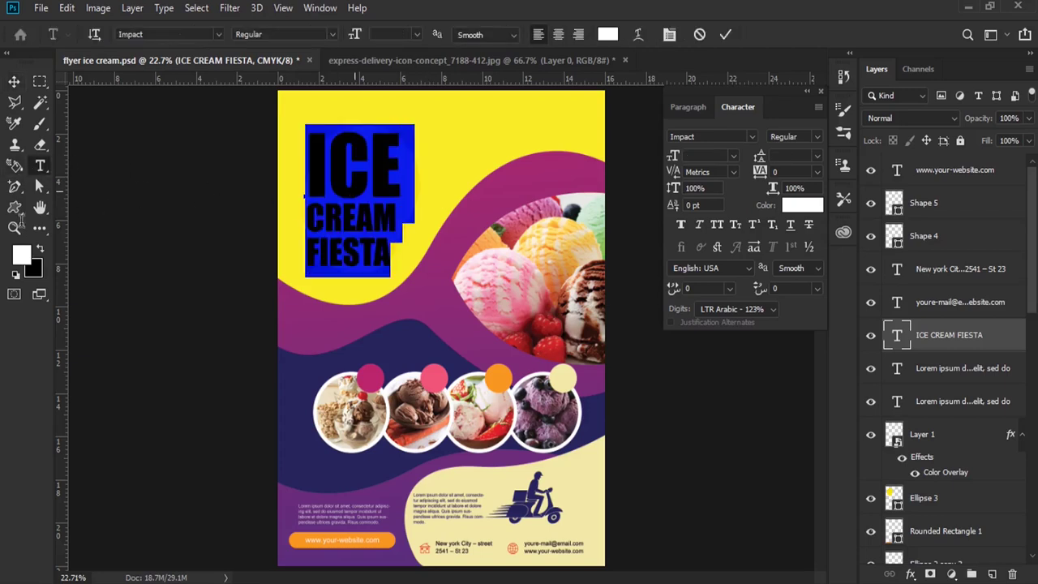
click(22, 255)
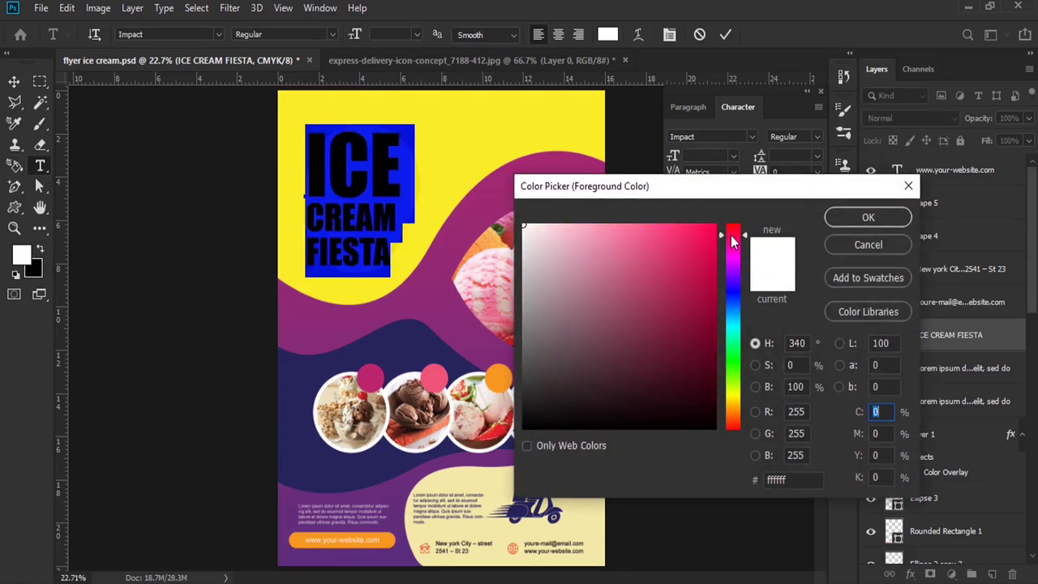
click(698, 232)
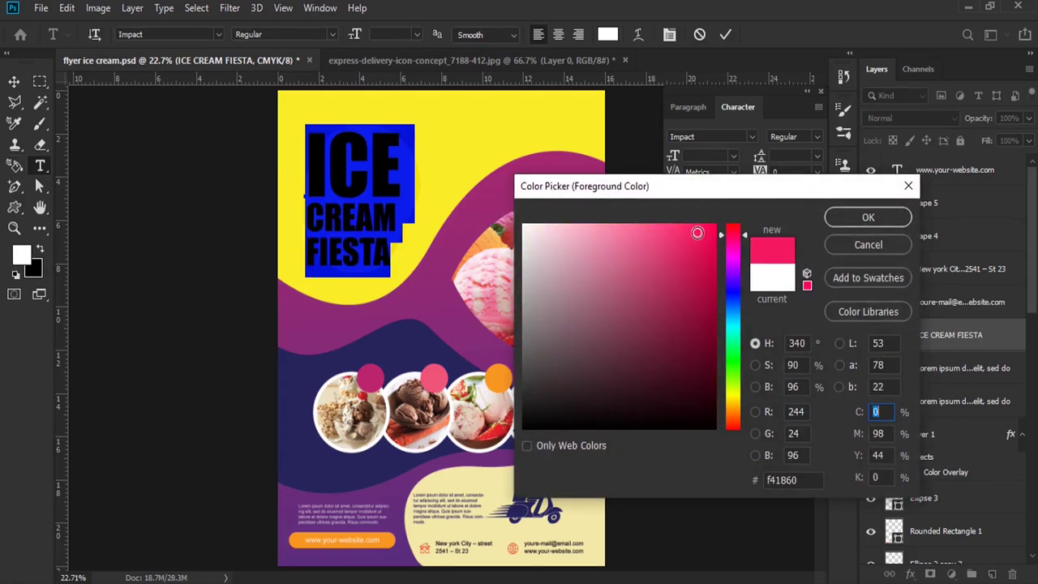
drag(695, 230, 691, 227)
click(868, 220)
click(367, 182)
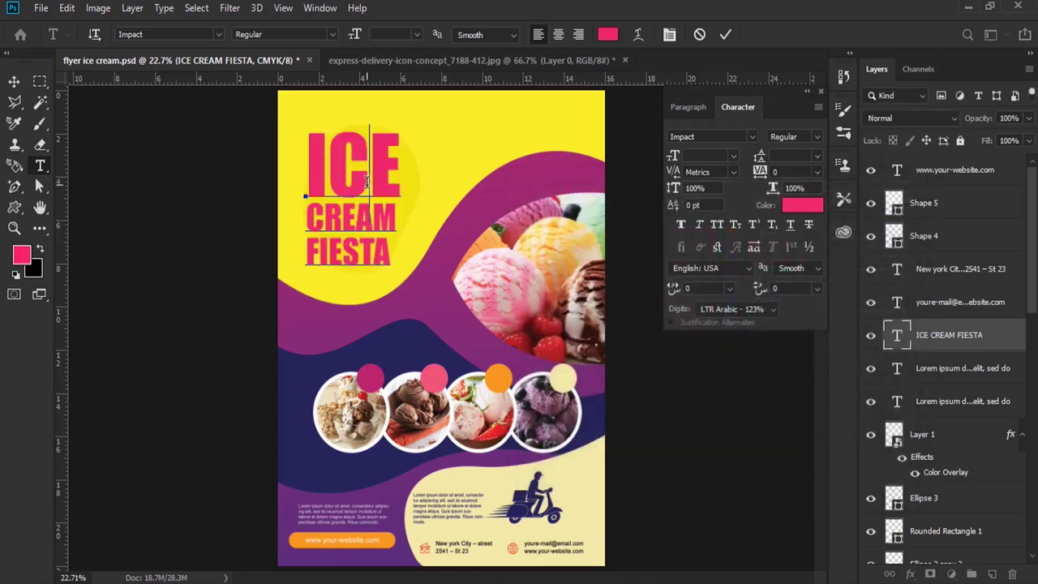
click(13, 81)
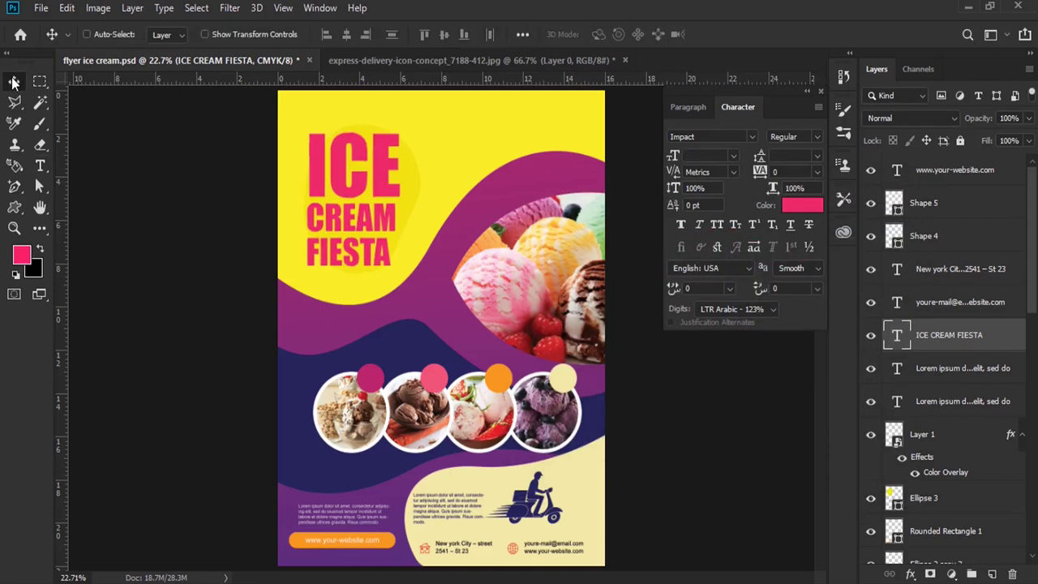
Select the Ellipse 3 layer and refill it pale yellow #fef377 via the Color Picker.
right_click(420, 185)
click(438, 181)
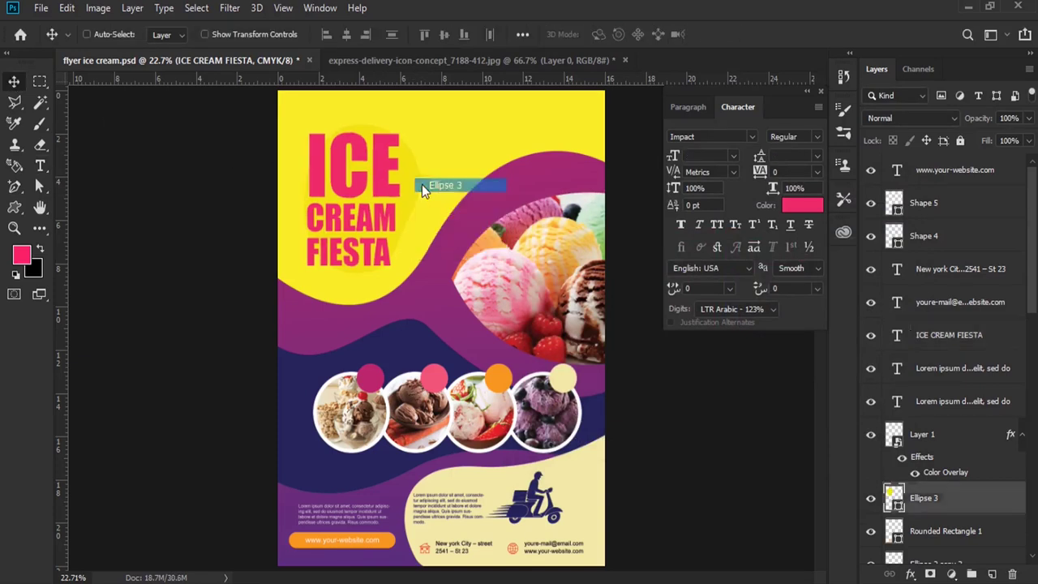
double_click(893, 498)
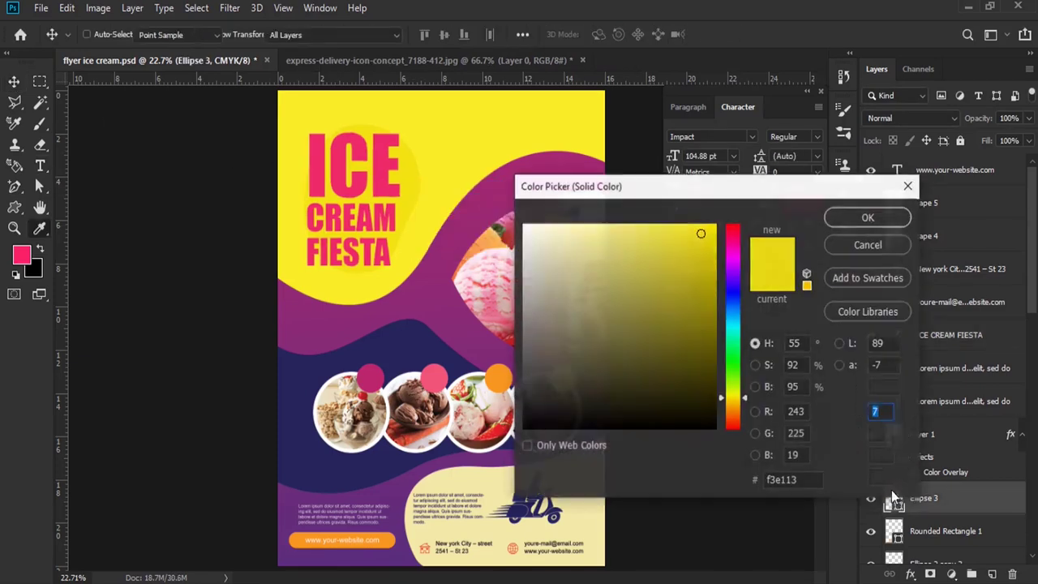
click(710, 227)
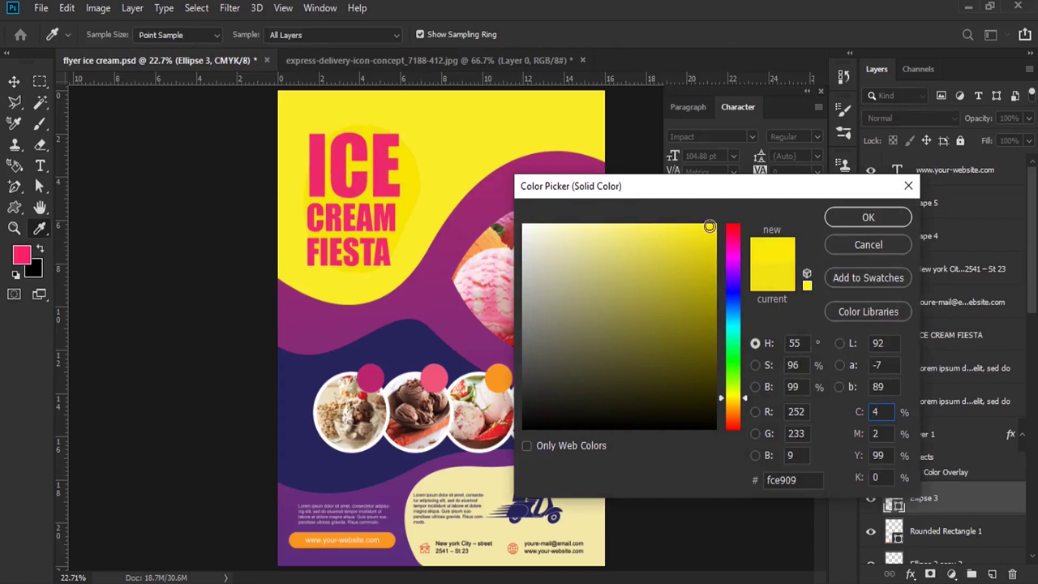
drag(700, 259, 700, 242)
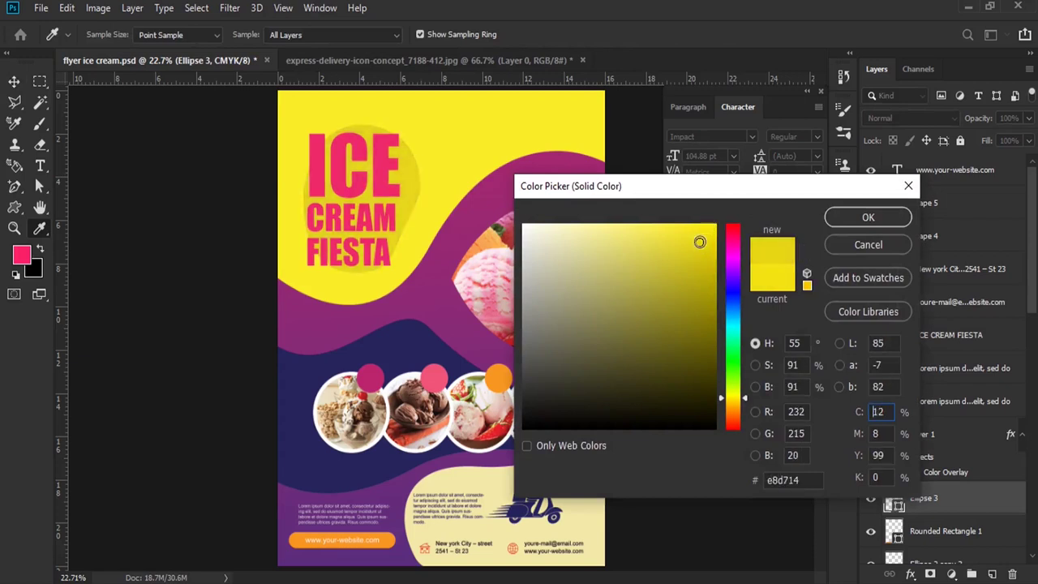
drag(737, 388, 732, 389)
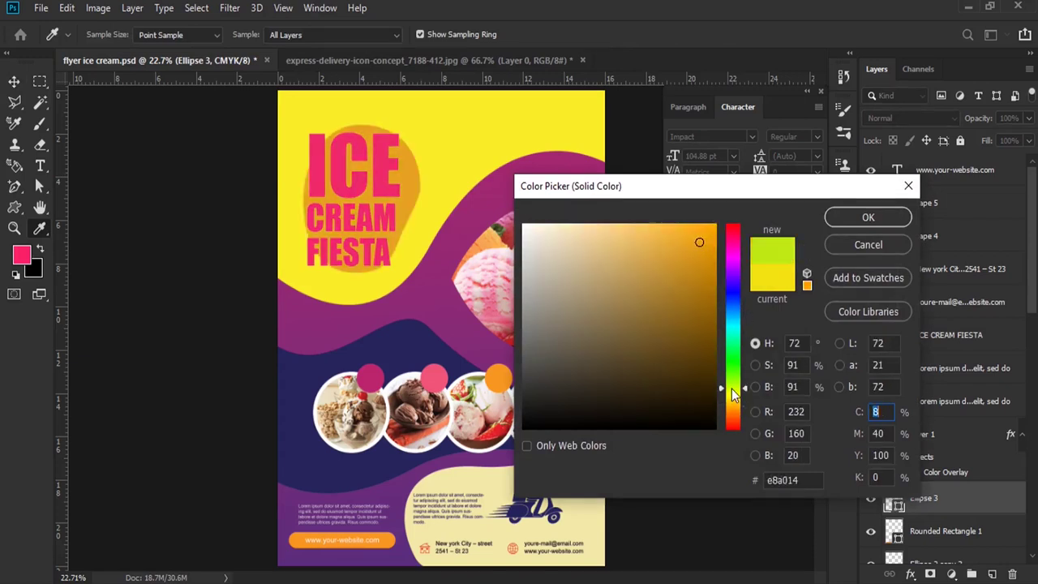
click(732, 398)
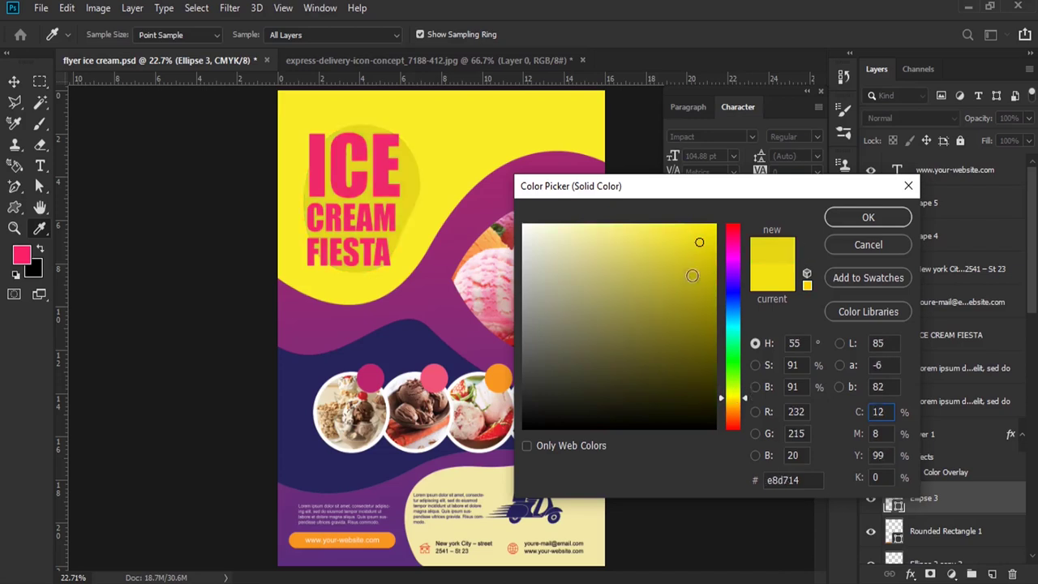
click(678, 230)
drag(679, 230, 626, 225)
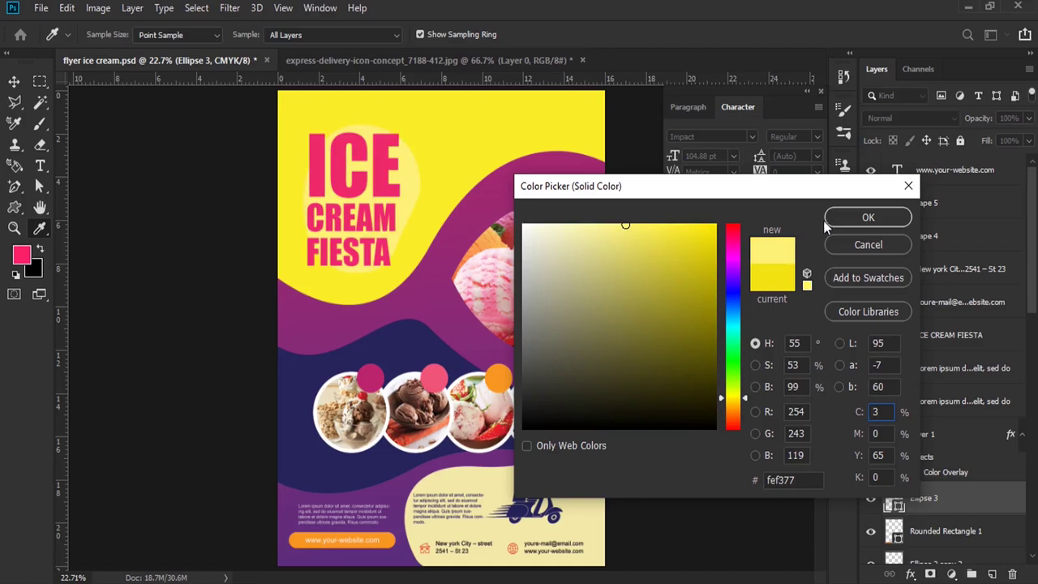
click(829, 218)
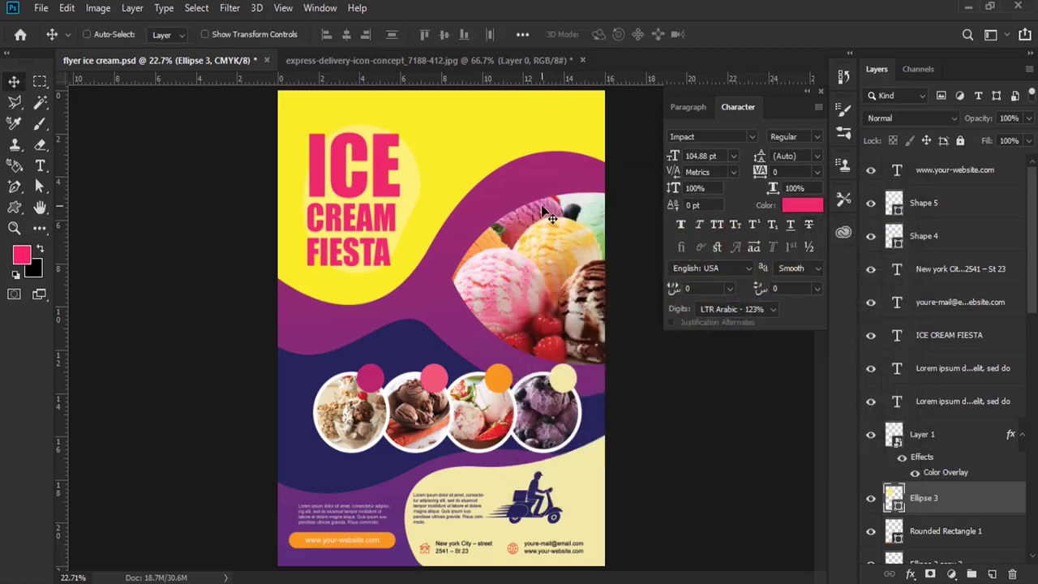
click(820, 92)
Zoom in on the photo circles and type a 5% label on the first pink circle.
click(13, 227)
click(331, 390)
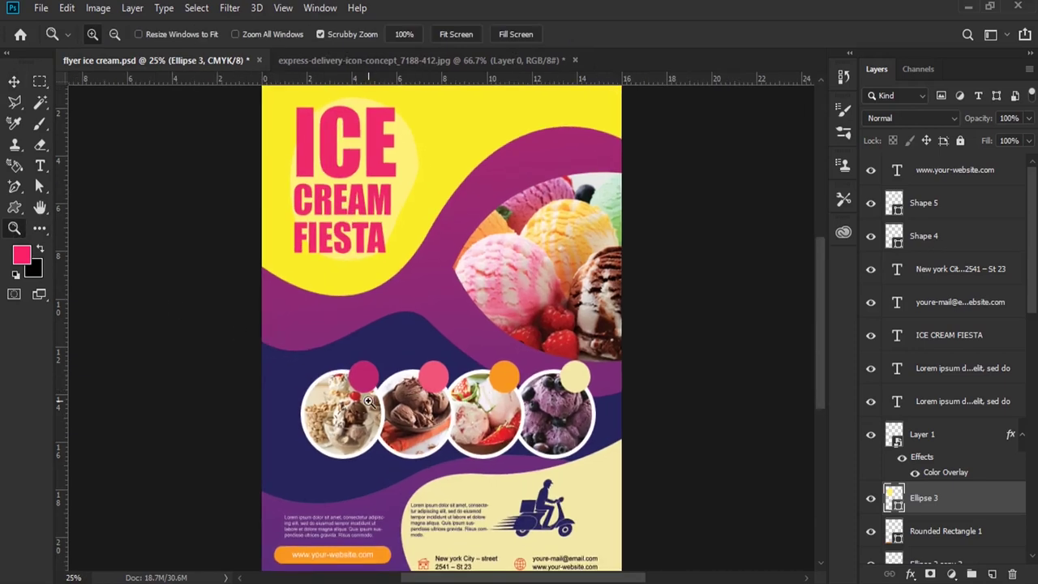
key(t)
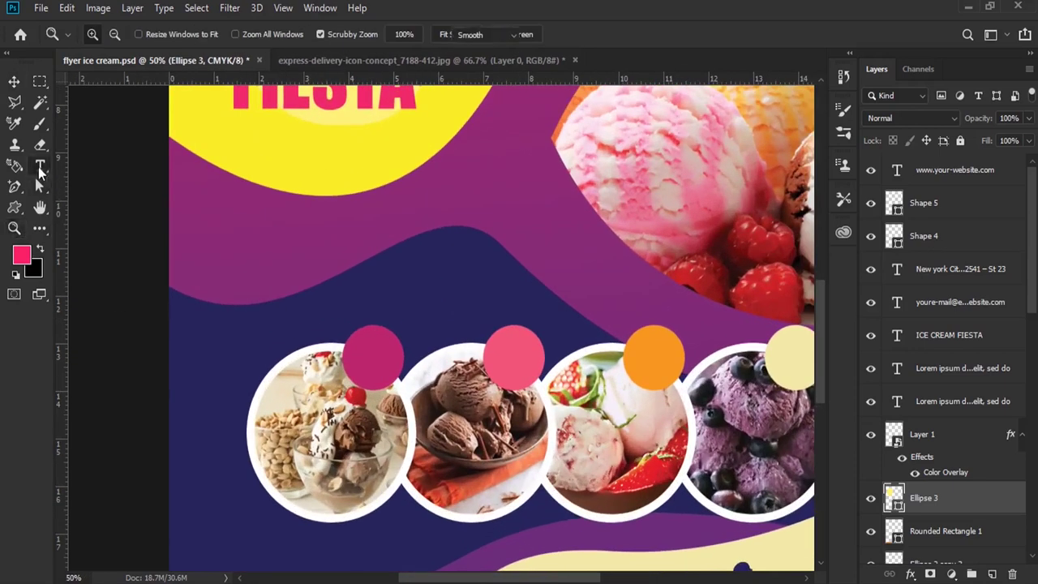
click(934, 172)
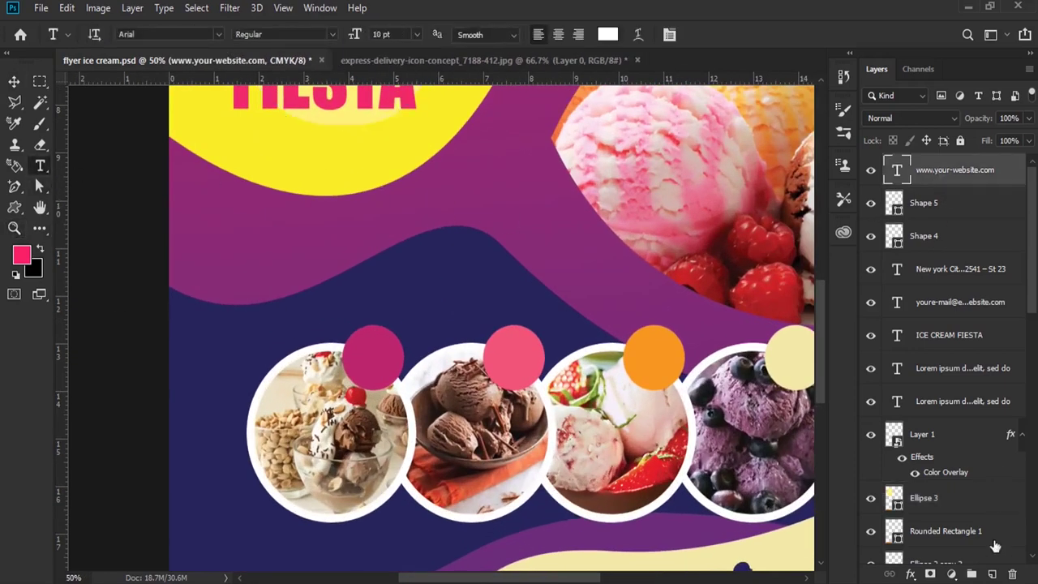
click(993, 574)
click(368, 357)
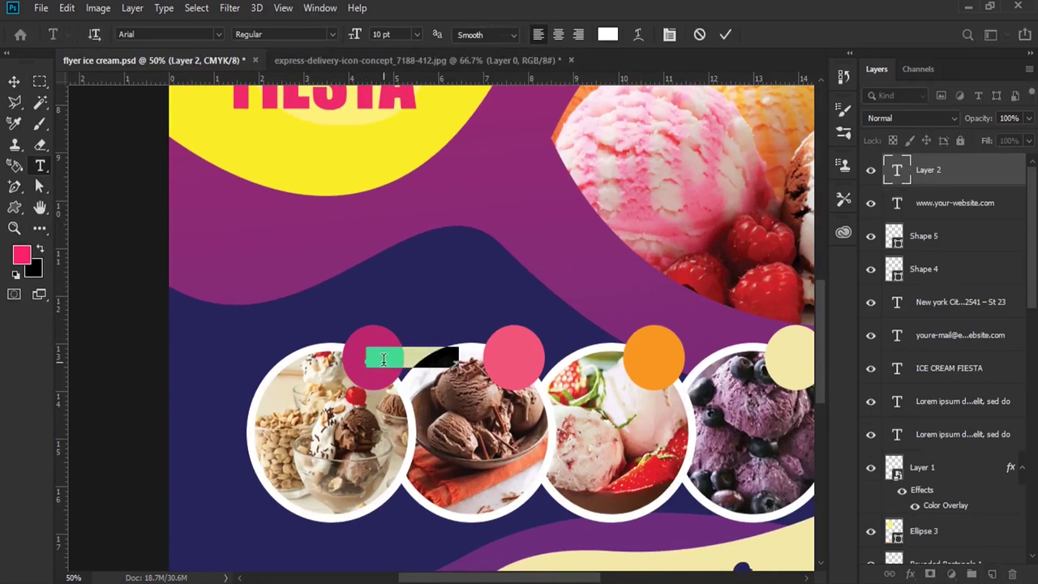
text(5)
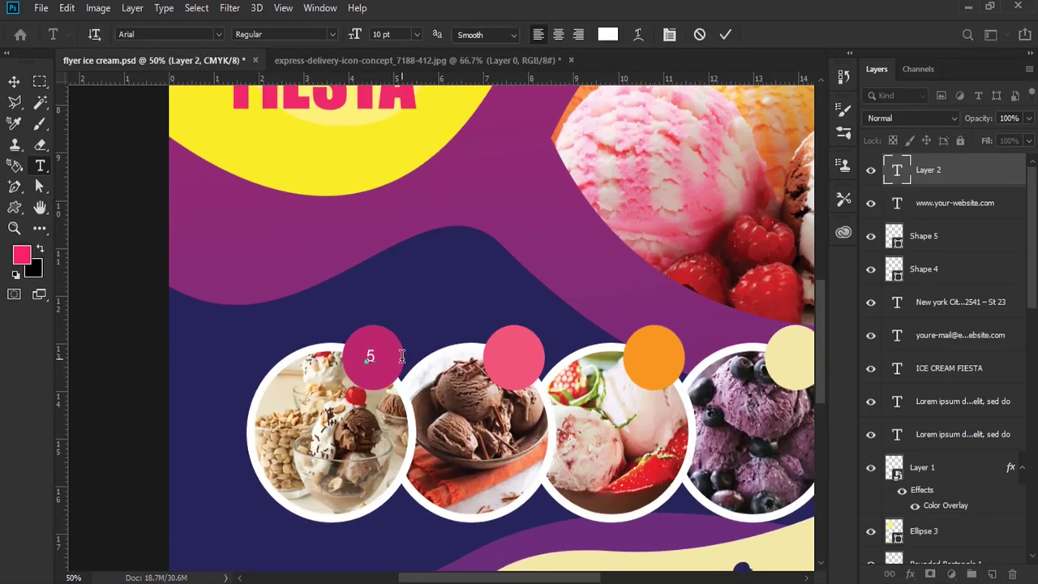
text(ù)
key(BackSpace)
key(BackSpace)
Resize the 5% label and commit it.
double_click(389, 355)
scroll(382, 34, up, 4)
scroll(381, 34, up, 2)
scroll(381, 34, up, 2)
scroll(381, 34, up, 1)
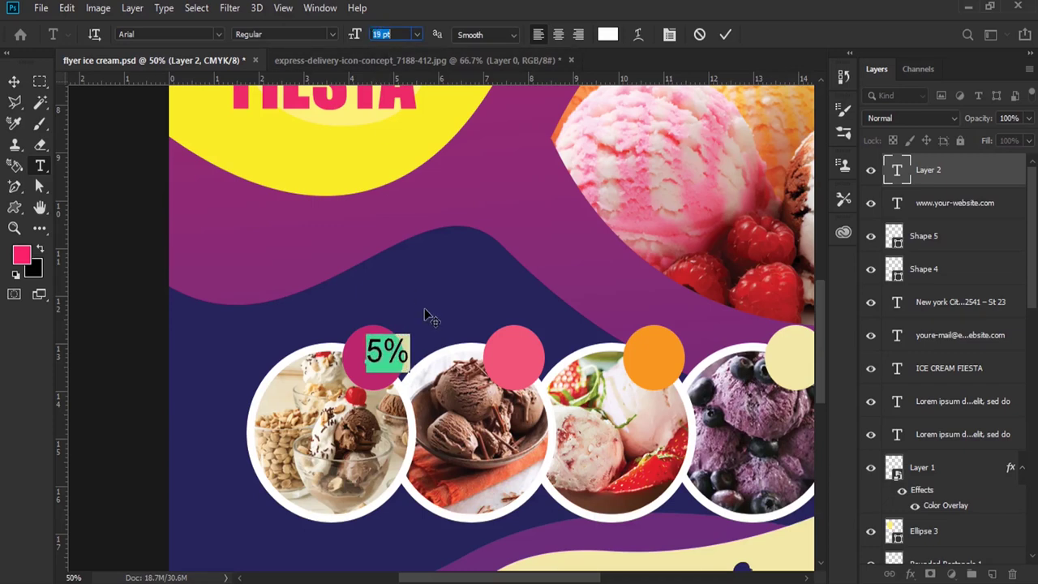
click(14, 81)
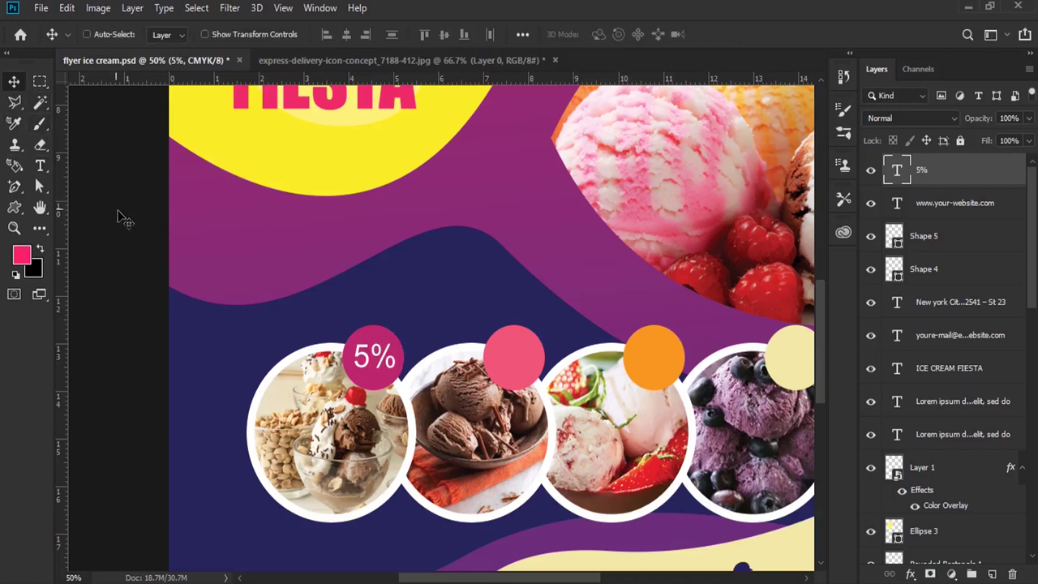
Copy the label onto the second circle and change it to 6%.
alt+drag(393, 363, 542, 361)
click(41, 166)
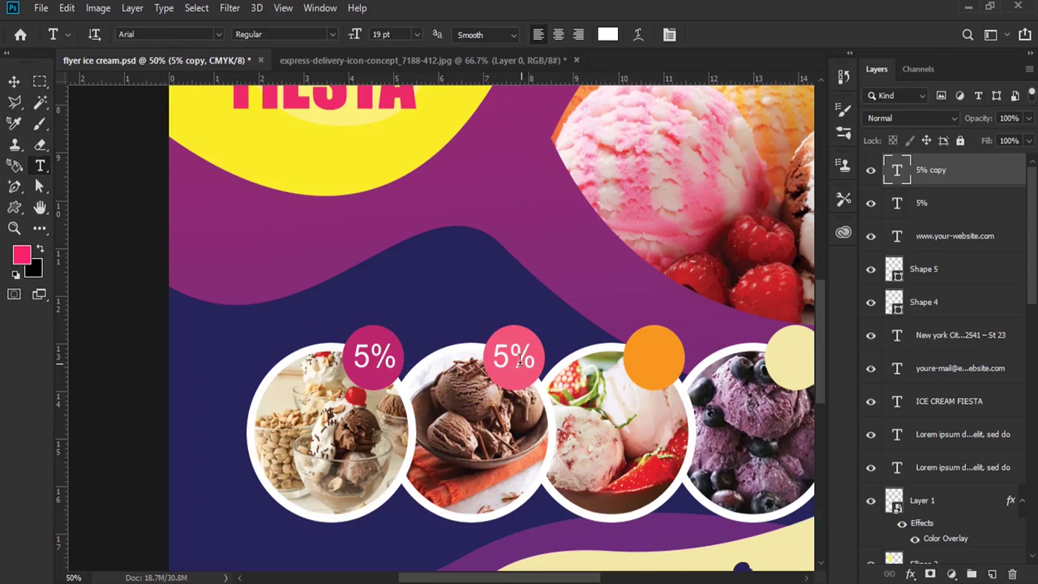
double_click(520, 361)
text(6%)
click(14, 81)
Copy the label onto the orange circle and change it to 9%.
mouse_move(514, 357)
alt+mouse_down()
mouse_move(661, 365)
mouse_move(653, 359)
alt+mouse_up()
click(40, 166)
text(9)
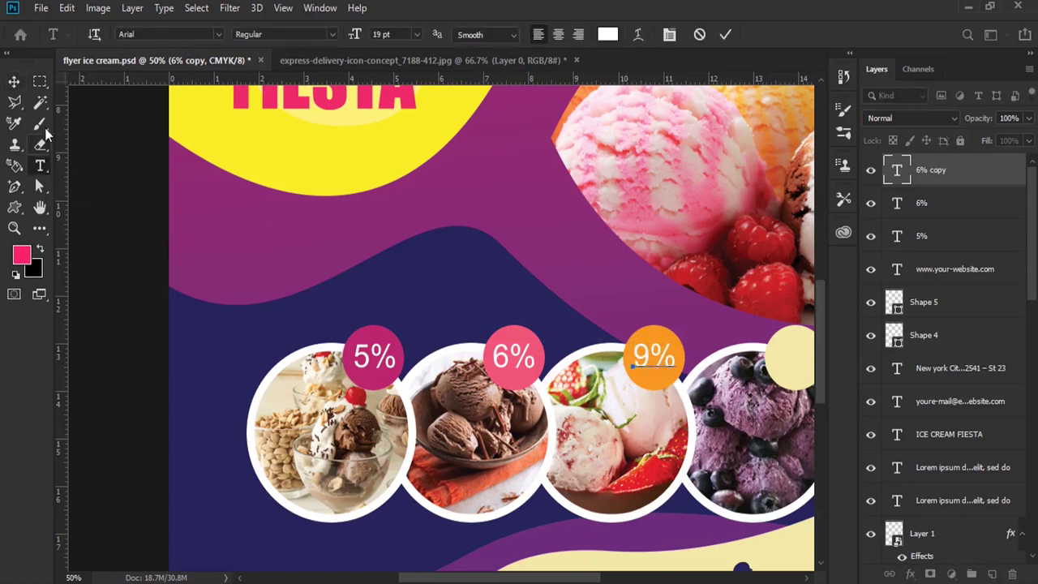
click(14, 81)
Copy the label onto the cream circle and colour it navy sampled from the background.
scroll(593, 402, right, 2)
drag(575, 369, 718, 369)
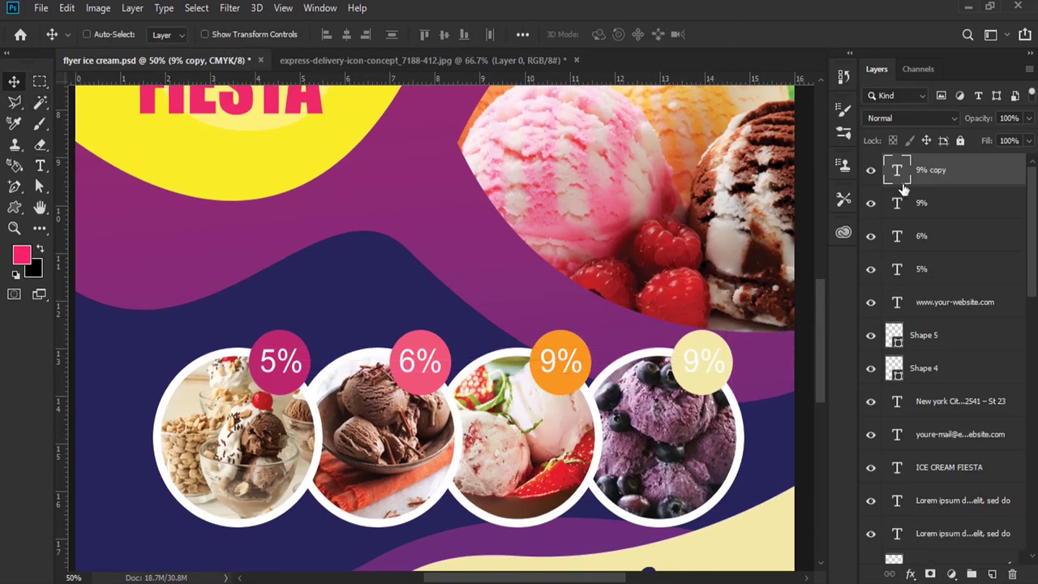
double_click(898, 172)
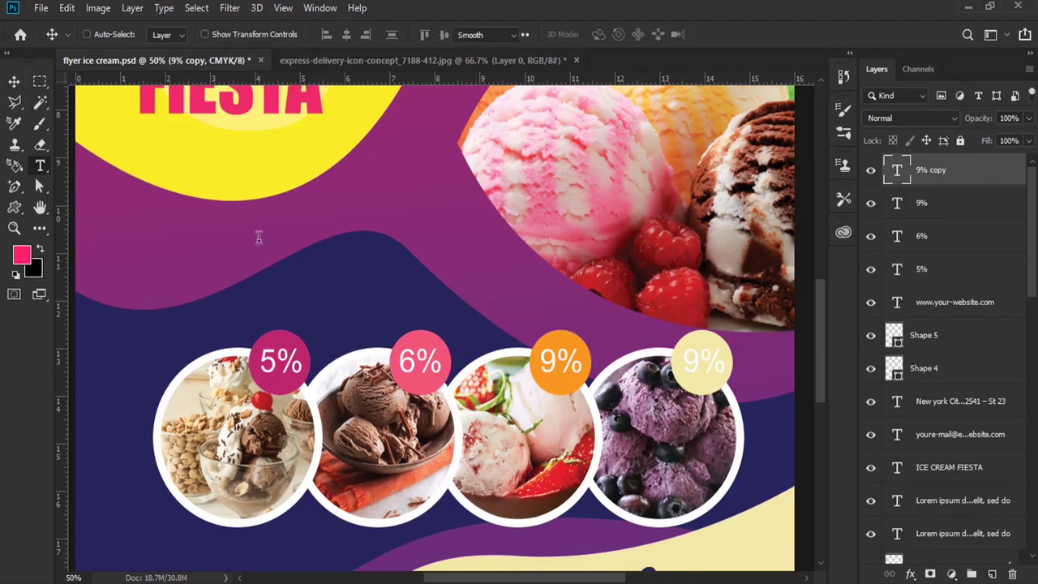
click(39, 252)
click(21, 255)
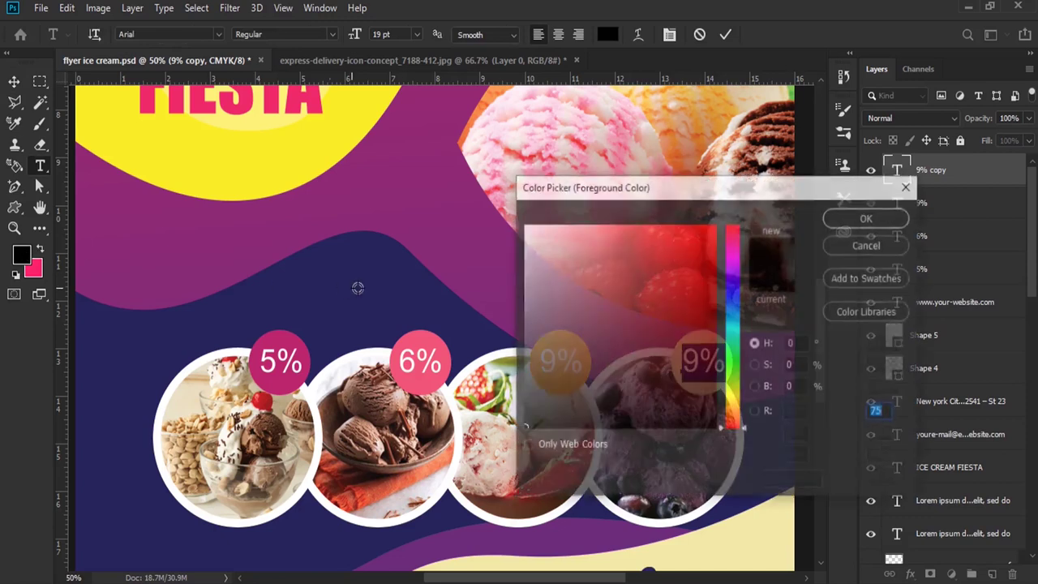
click(343, 287)
click(867, 216)
Change the cream circle's label to 3%, then zoom out to the whole flyer.
drag(701, 357, 689, 355)
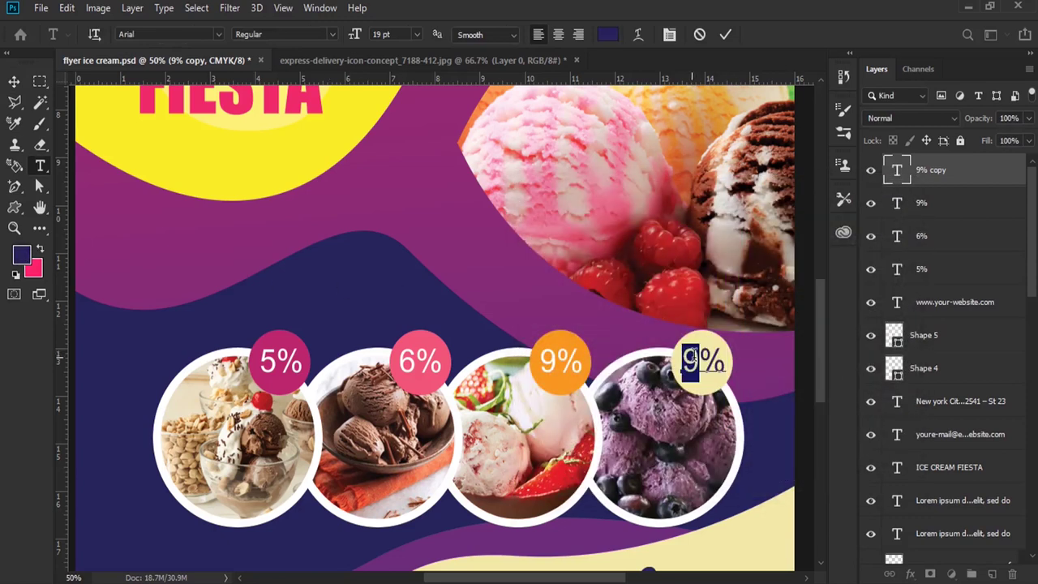
text(6)
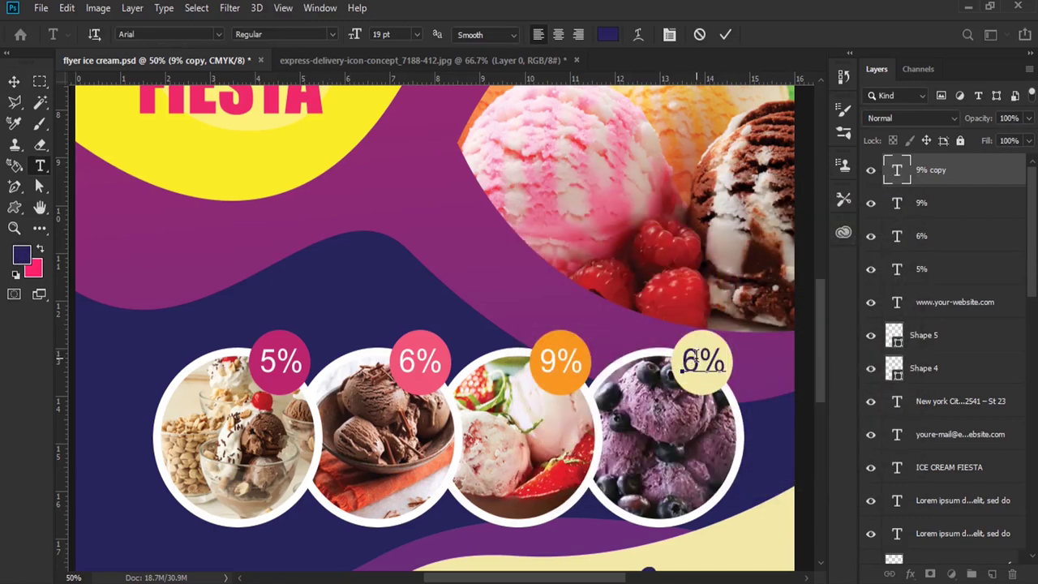
drag(699, 357, 683, 363)
text(3)
click(14, 81)
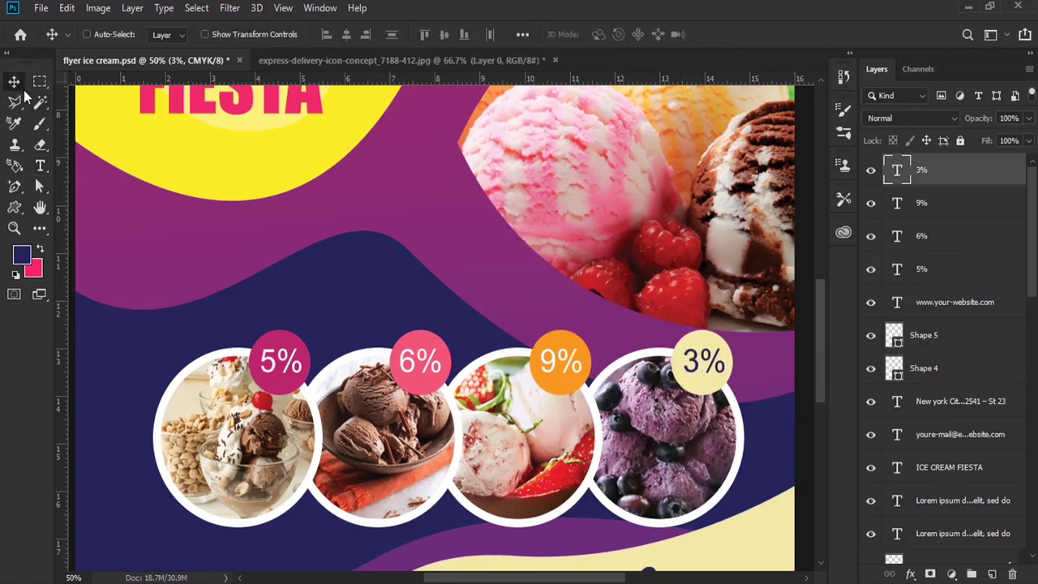
click(14, 228)
alt+click(283, 272)
alt+click(475, 284)
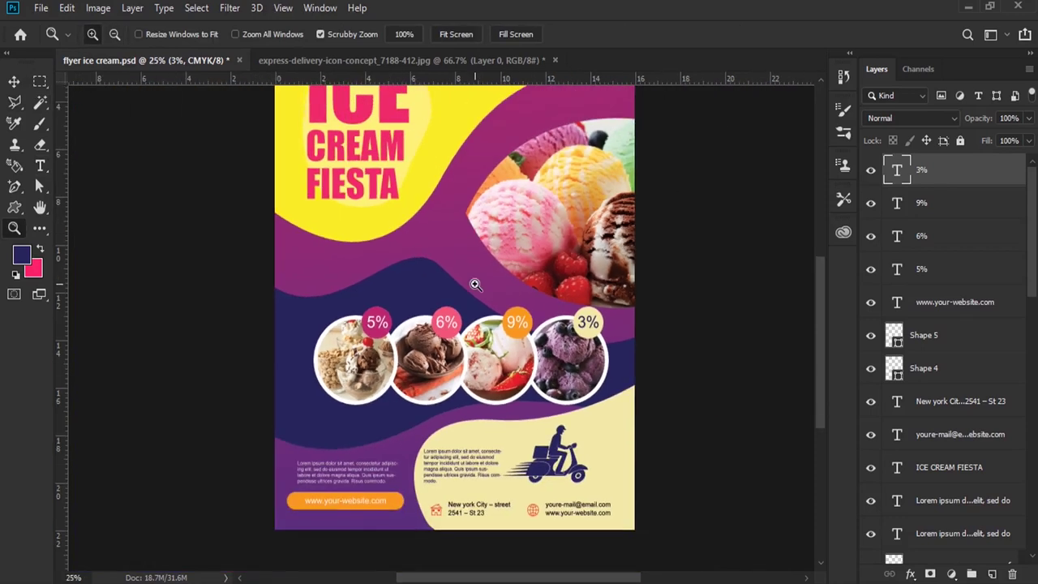
scroll(495, 321, up, 3)
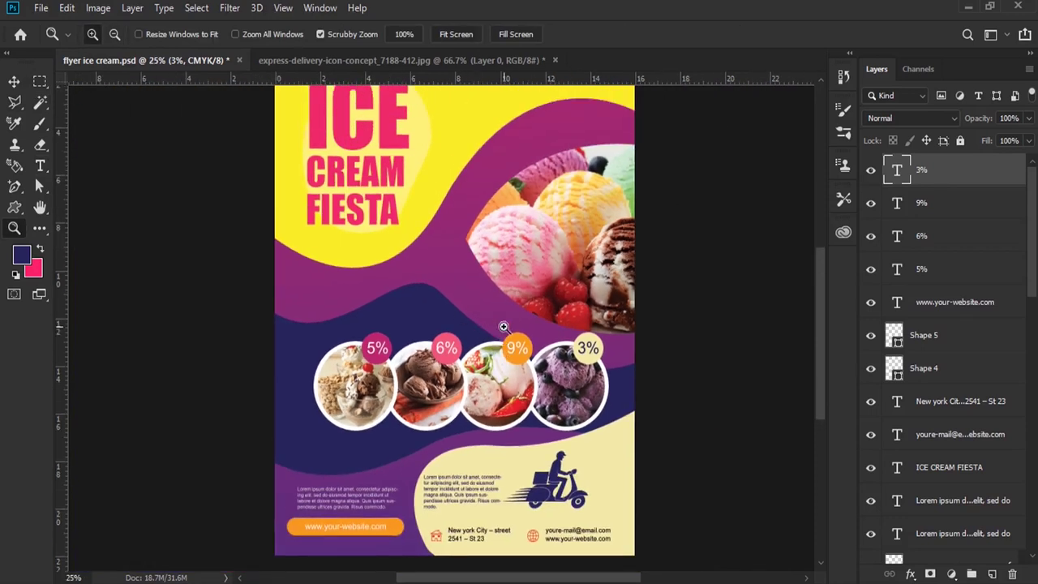
click(283, 7)
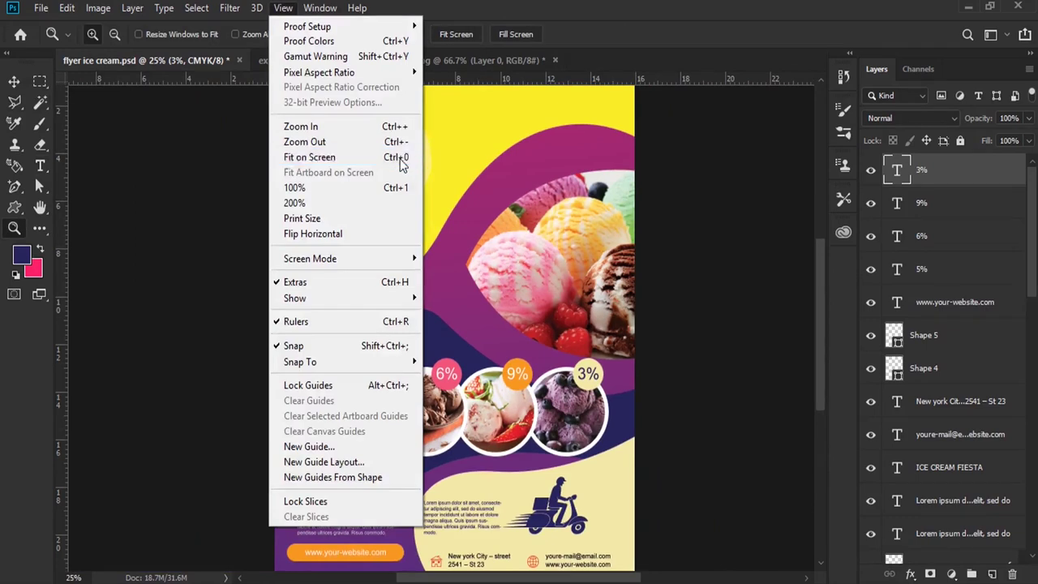
click(399, 156)
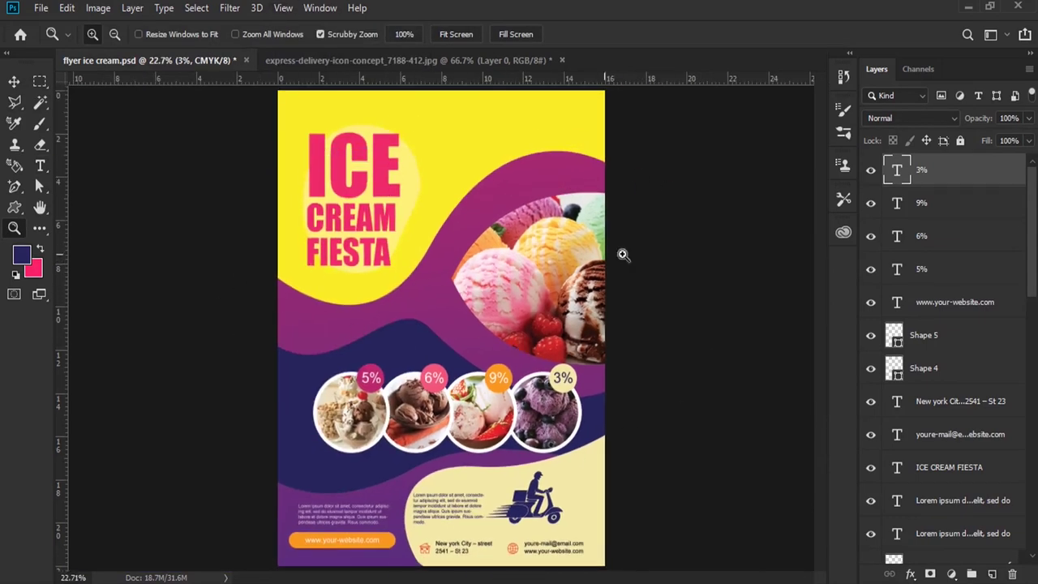
scroll(900, 371, down, 3)
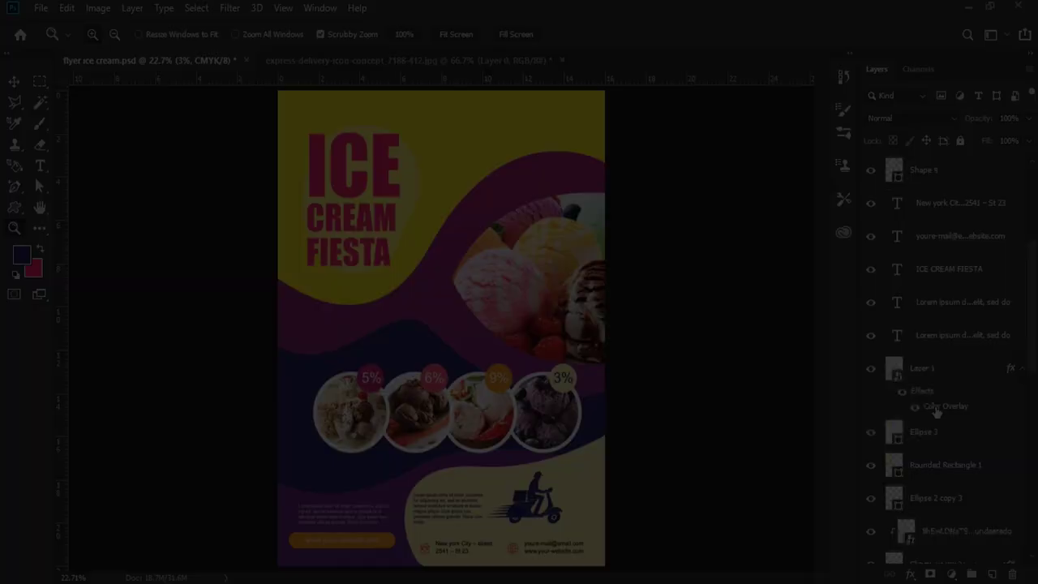